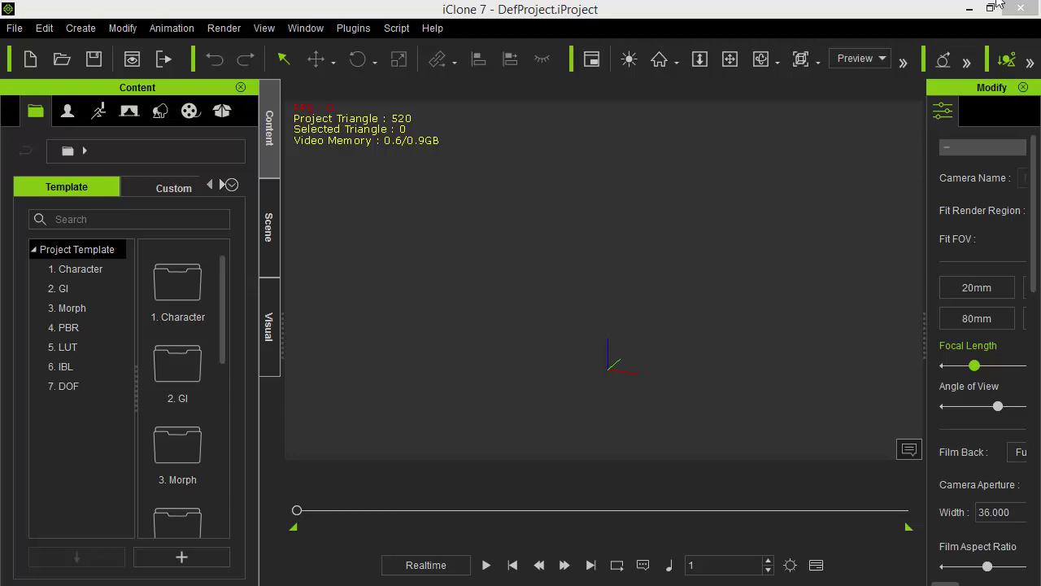
# Switch to the New folder (4) window and check the combined size of all its folders.
pyautogui.click(969, 9)
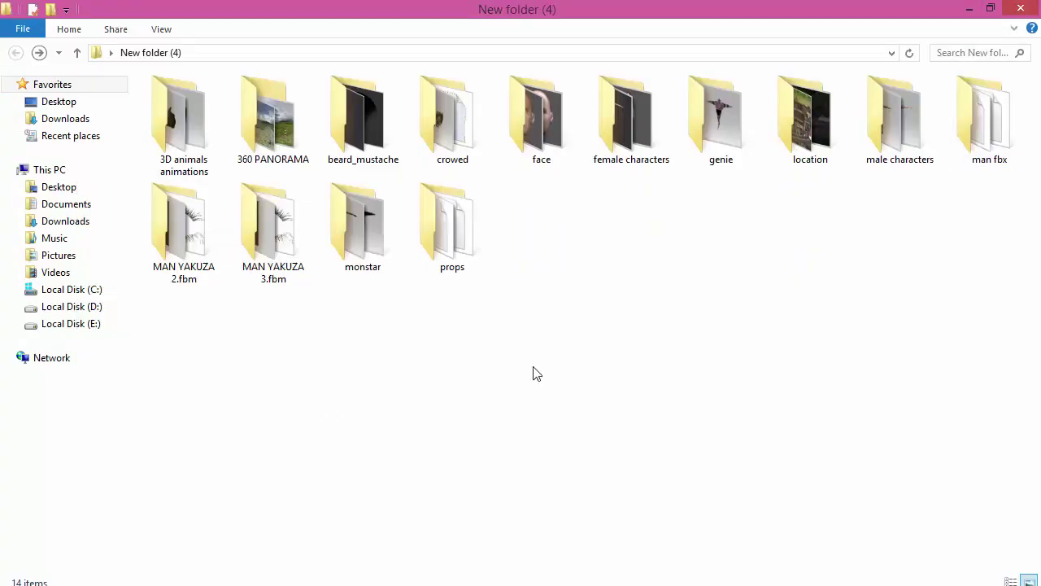
pyautogui.moveTo(194, 368); pyautogui.dragTo(995, 72)
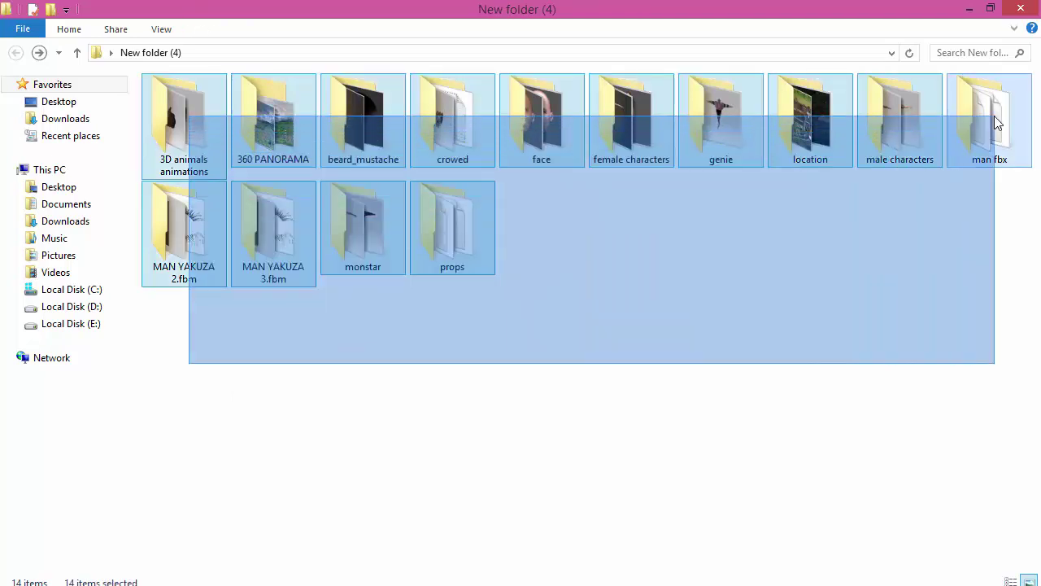
pyautogui.rightClick(989, 116)
pyautogui.click(880, 441)
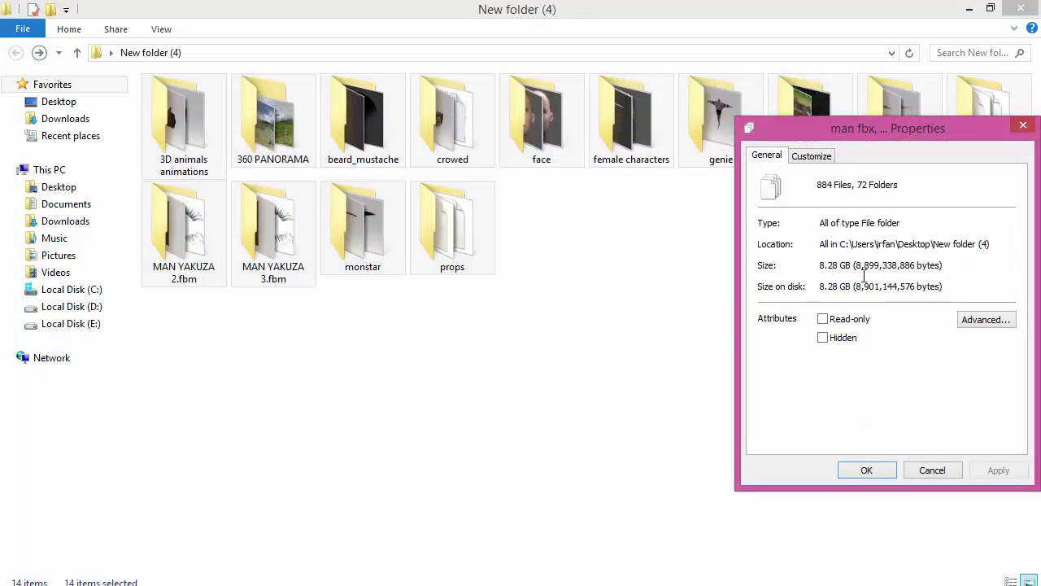
pyautogui.click(948, 472)
pyautogui.click(734, 411)
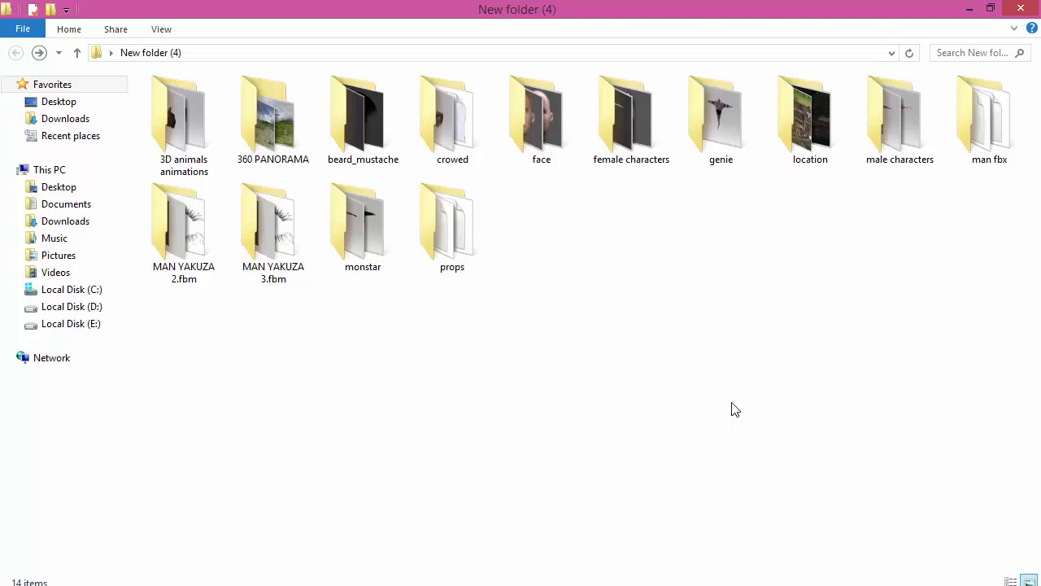
pyautogui.rightClick(529, 483)
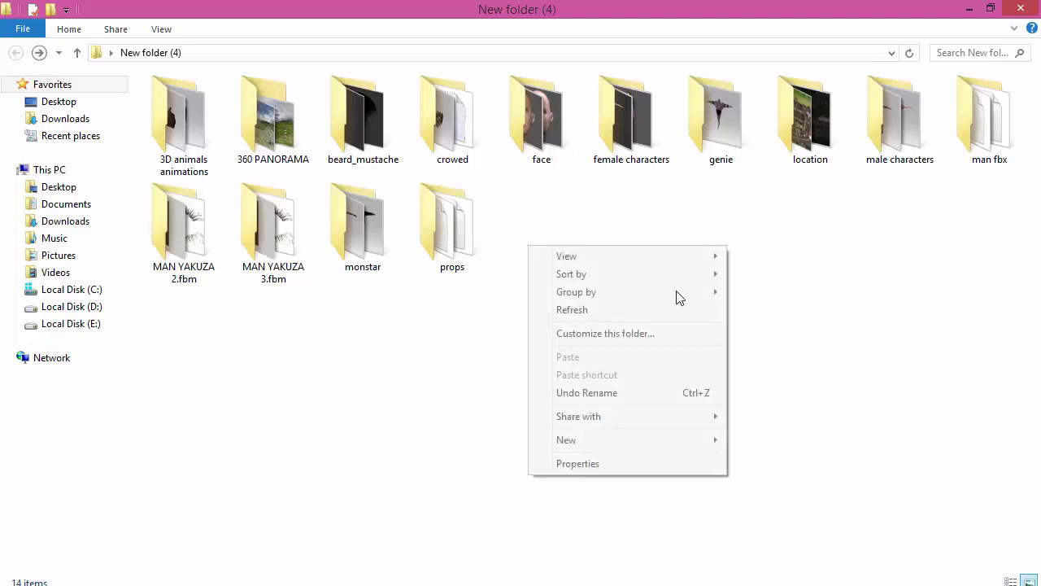
pyautogui.click(652, 306)
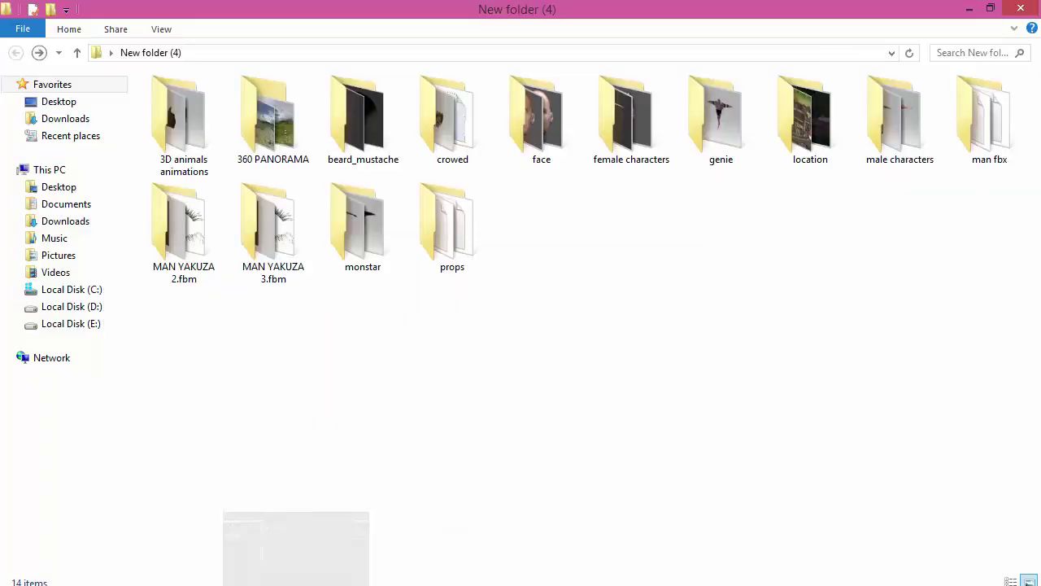
# Open the 3D animals animations folder and show its contents as large icons.
pyautogui.doubleClick(214, 132)
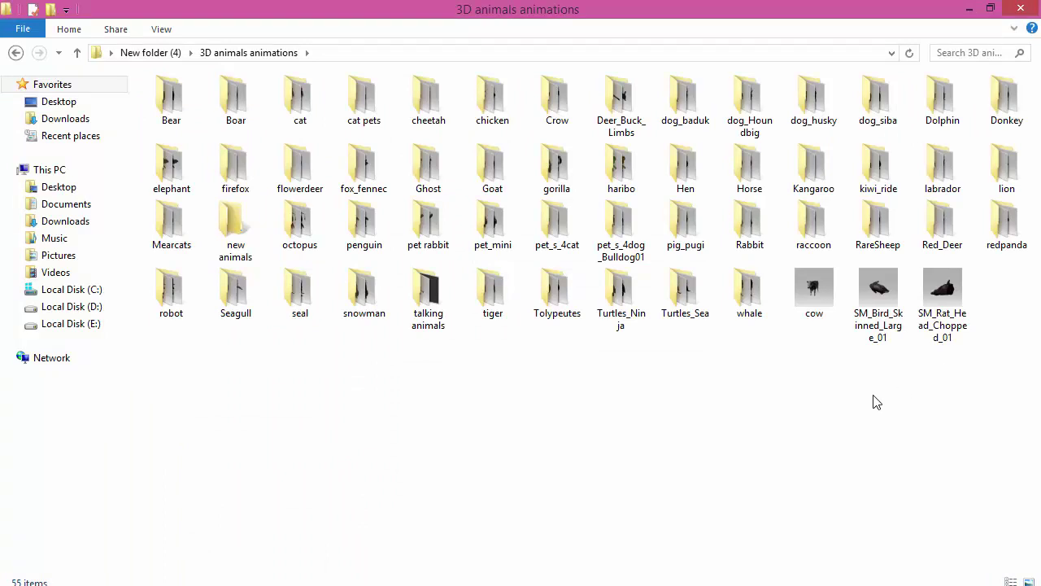
pyautogui.rightClick(566, 197)
pyautogui.moveTo(683, 205)
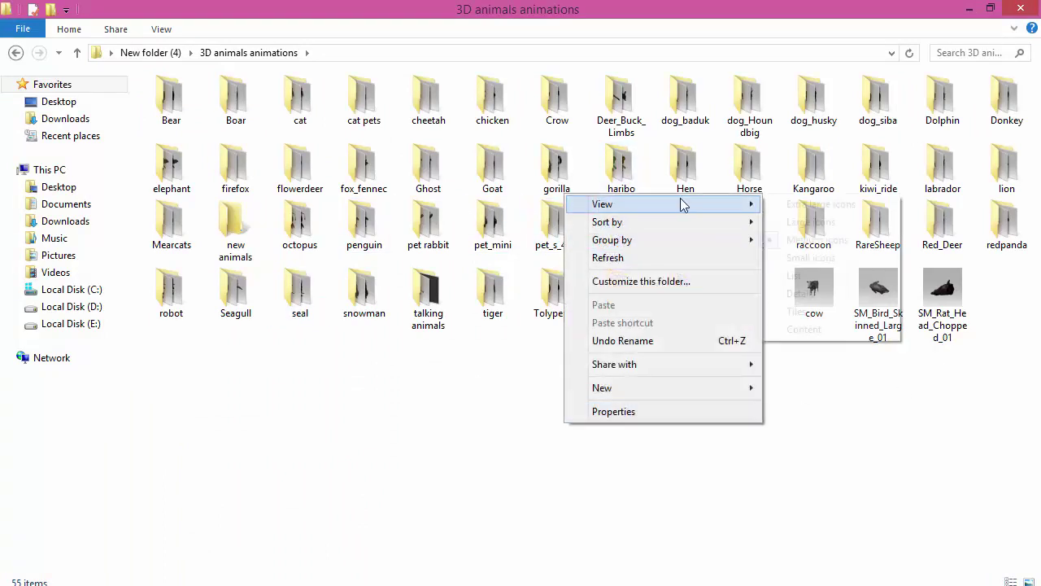
pyautogui.click(826, 222)
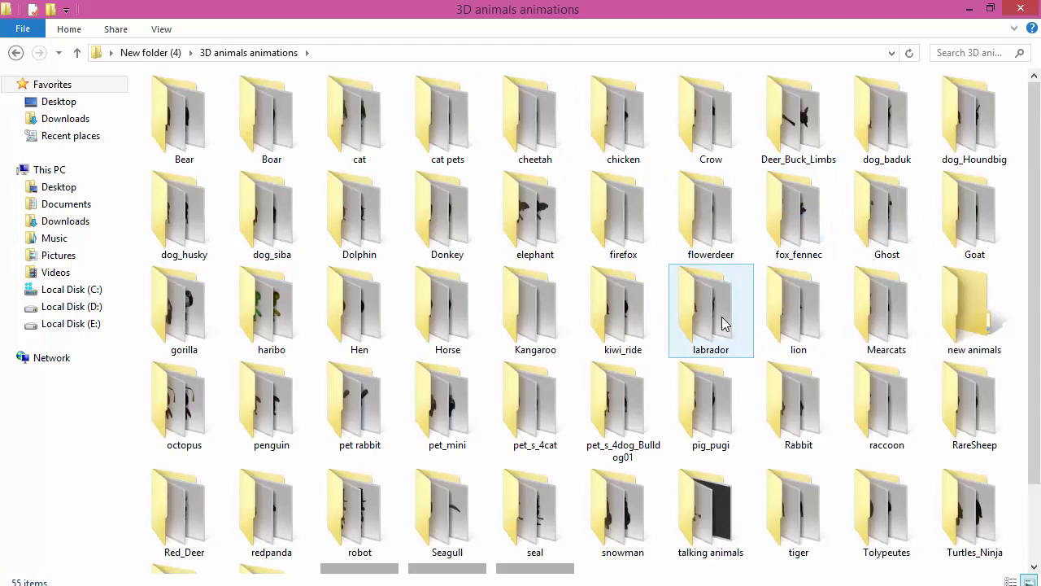
# Open the cheetah folder and look over its avatar and motion files.
pyautogui.doubleClick(547, 134)
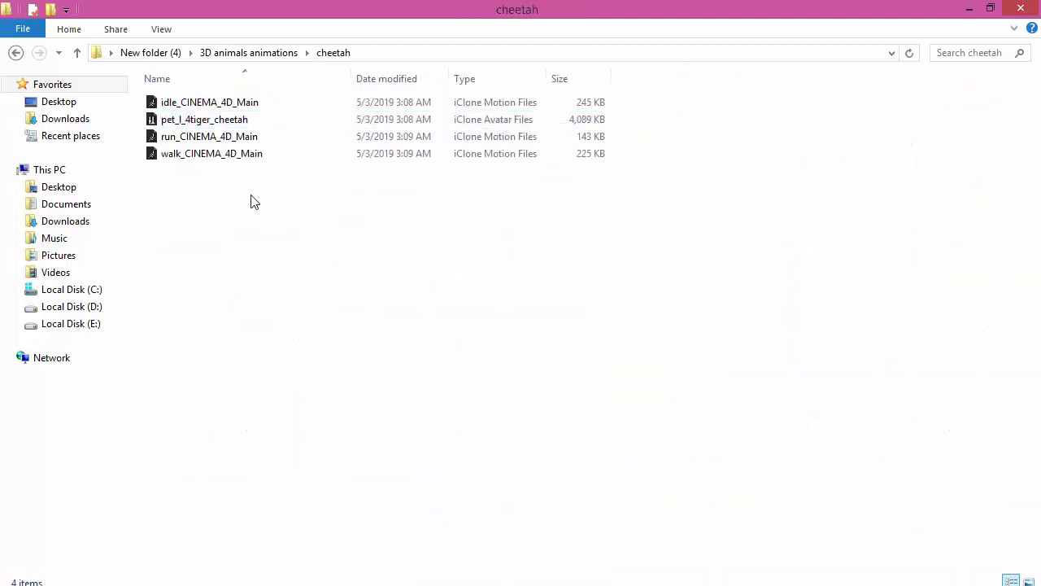
pyautogui.click(230, 161)
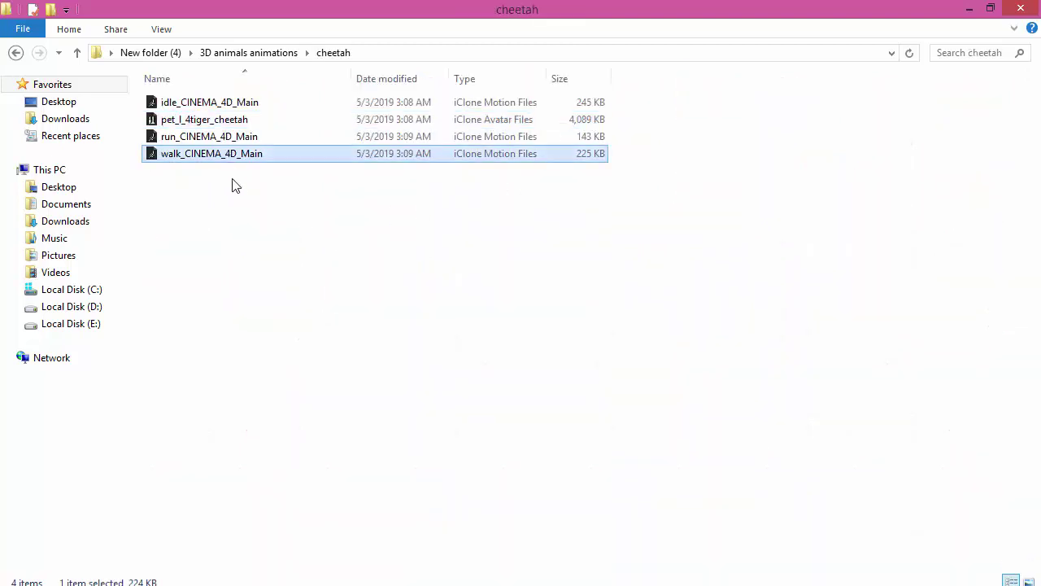
pyautogui.click(235, 190)
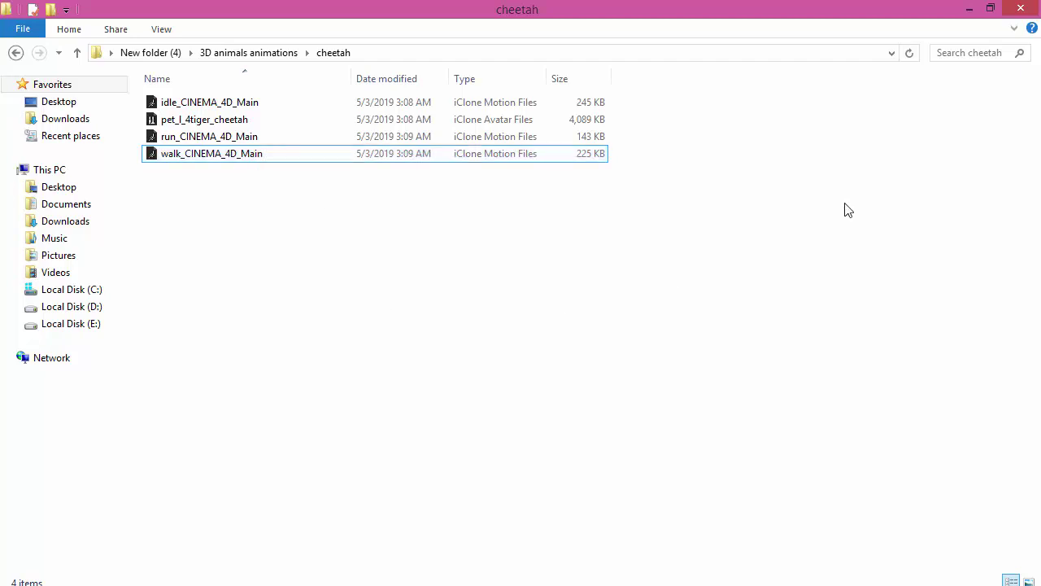
# Launch iClone 3DXchange from the desktop and dismiss its member sign-in dialog.
pyautogui.click(968, 9)
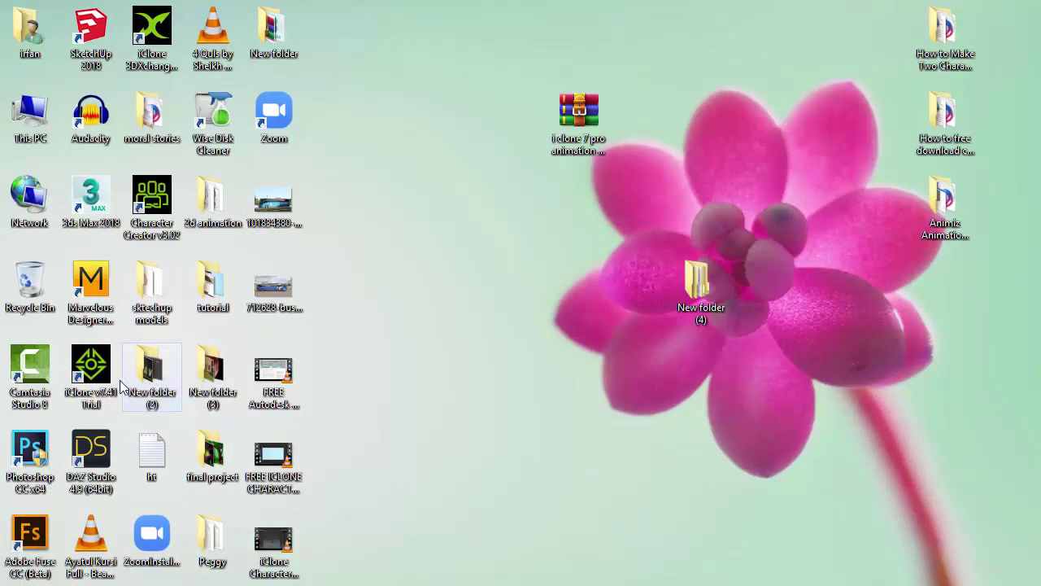
pyautogui.click(164, 54)
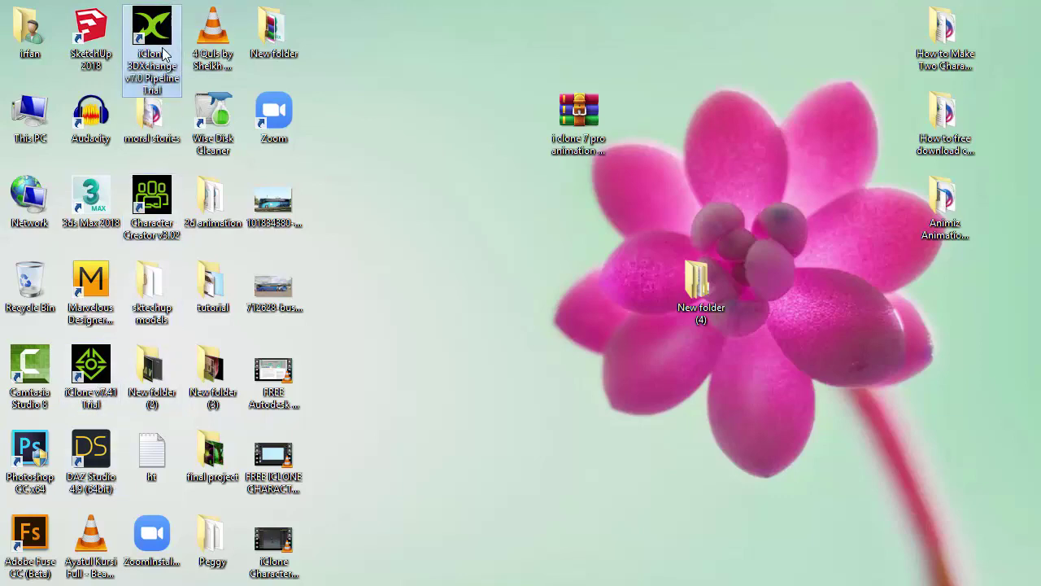
pyautogui.doubleClick(164, 53)
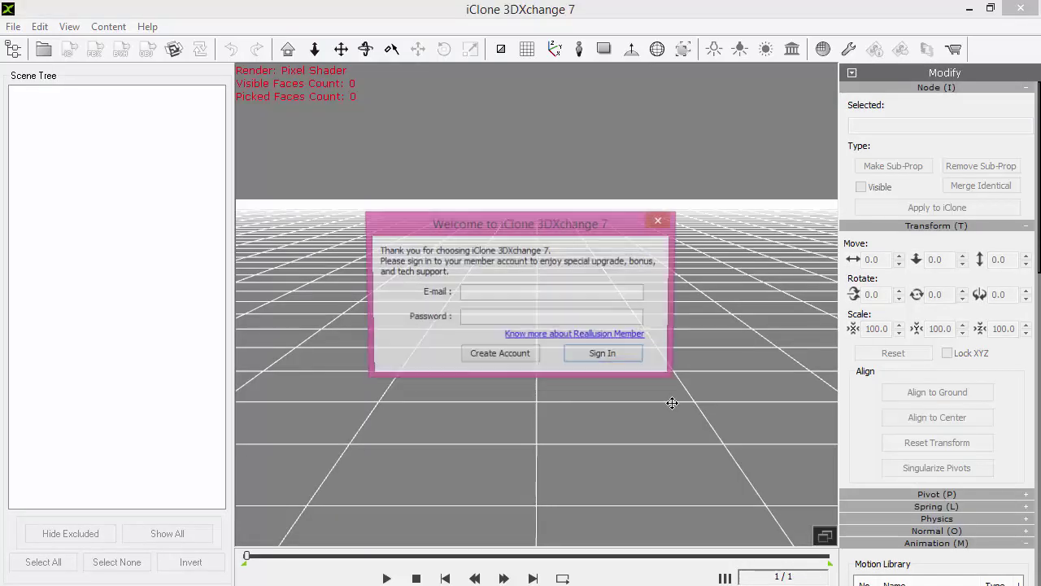
pyautogui.click(660, 220)
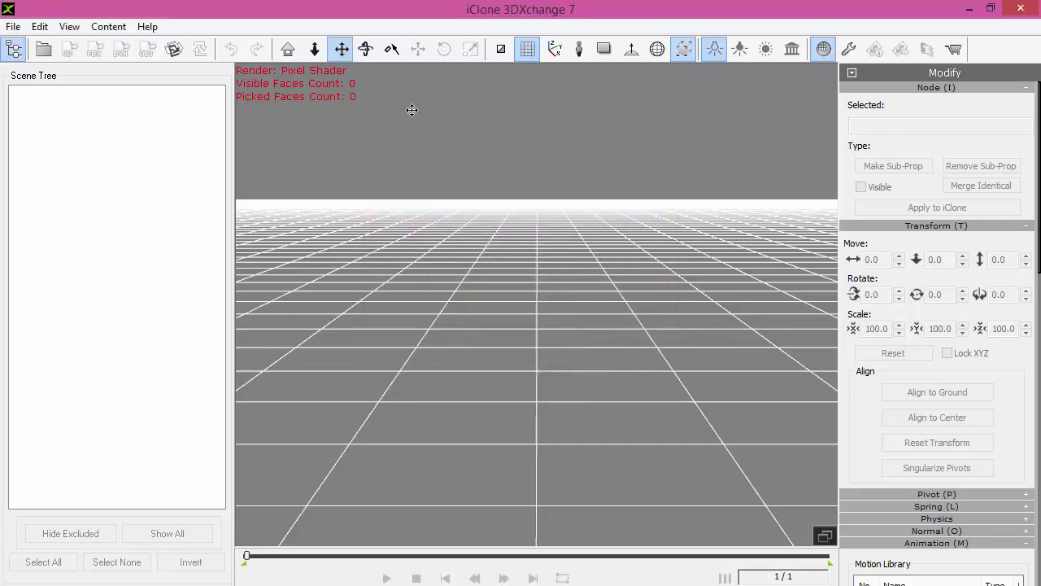
# Open the Bear avatar file from the desktop's New folder (4), inside 3D animals animations > Bear.
pyautogui.click(13, 26)
pyautogui.click(45, 63)
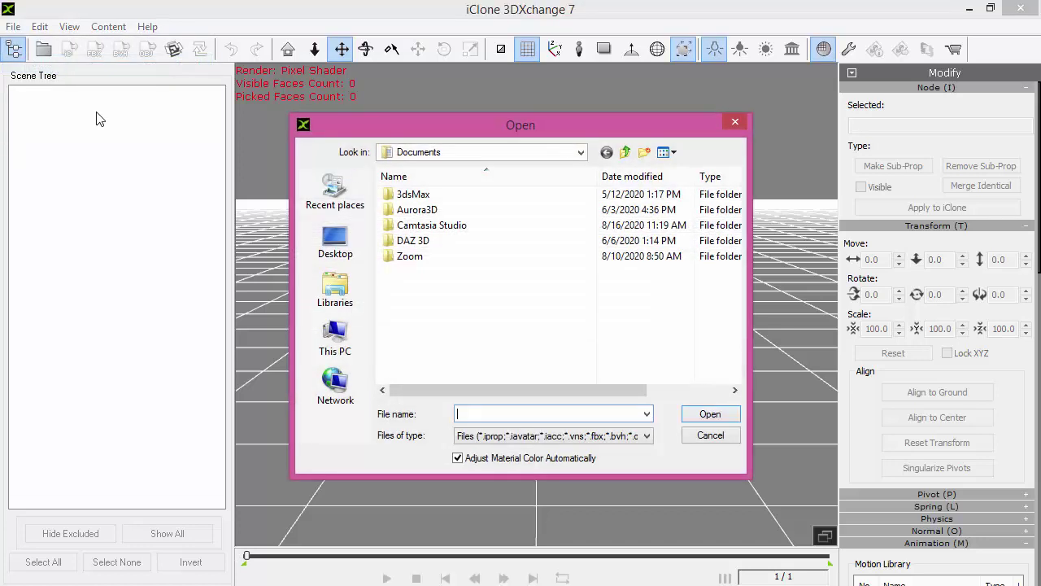
pyautogui.click(335, 239)
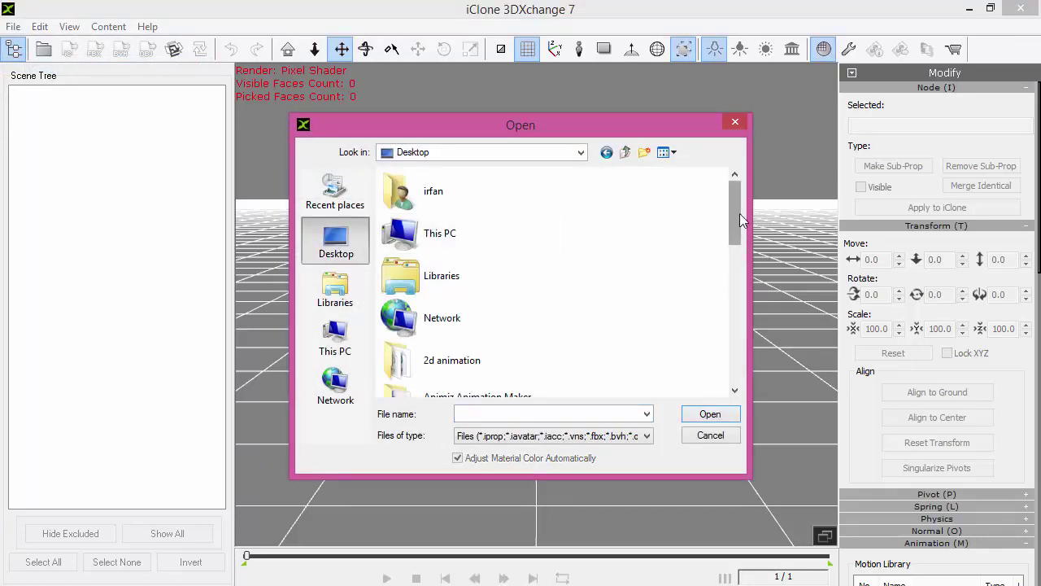
pyautogui.moveTo(740, 213); pyautogui.dragTo(752, 343)
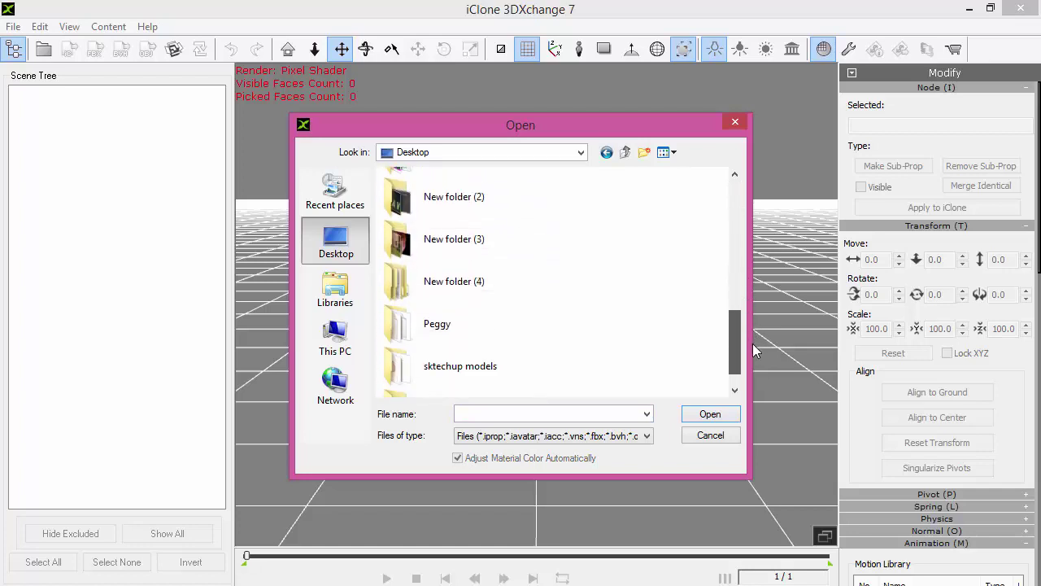
pyautogui.doubleClick(498, 291)
pyautogui.doubleClick(461, 195)
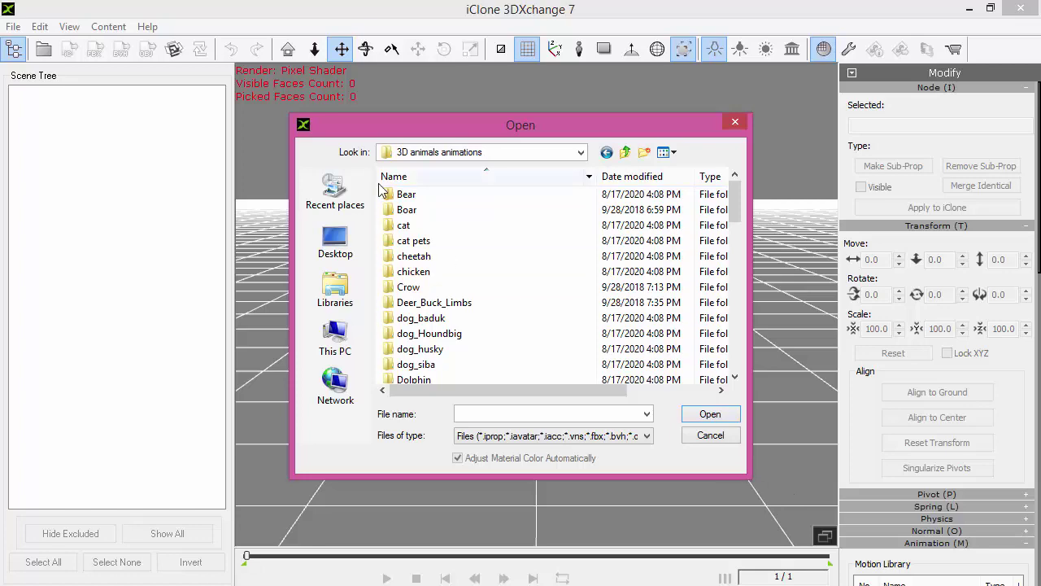
pyautogui.doubleClick(406, 195)
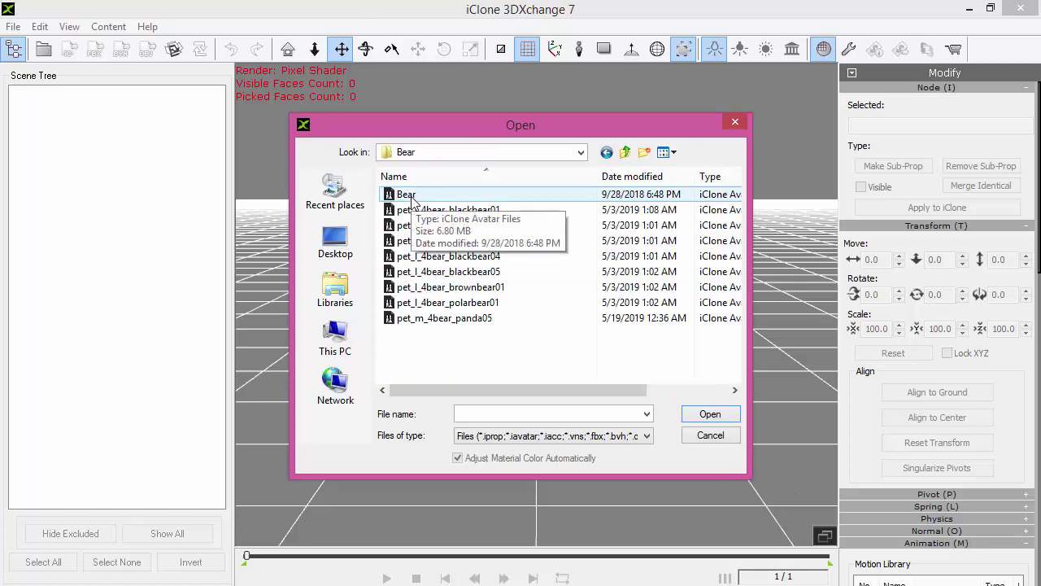
pyautogui.click(407, 195)
pyautogui.doubleClick(410, 197)
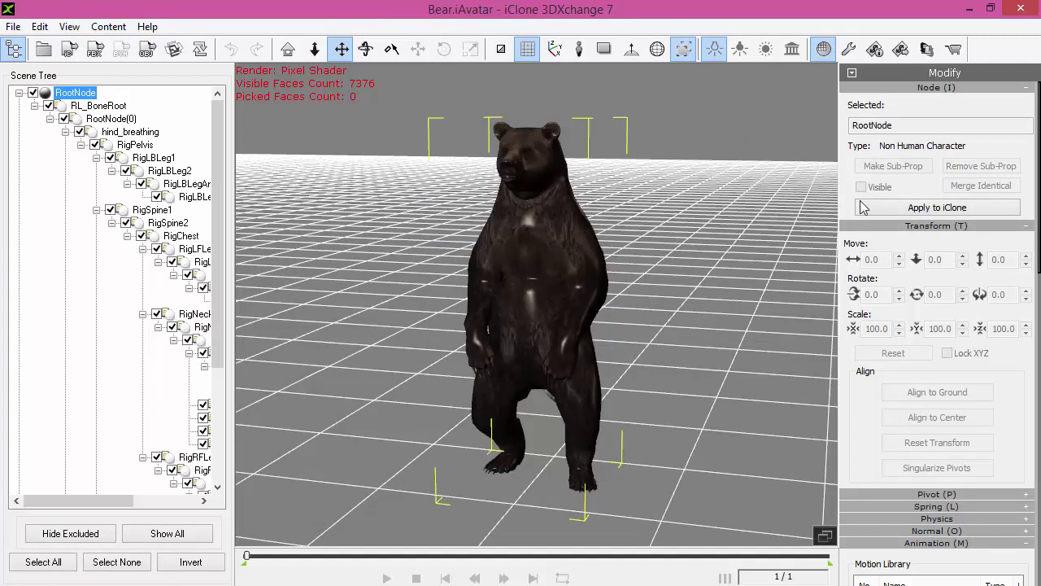
# Import all motion files from the 3D animals animations > Bear folder into the bear's motion library.
pyautogui.scroll(-2, 881, 456)
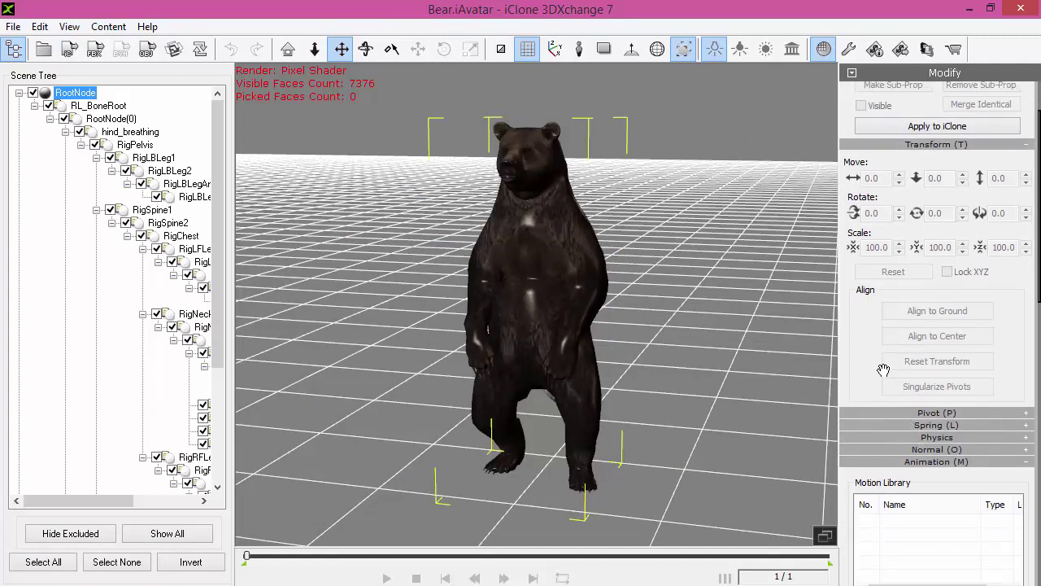
pyautogui.scroll(-4, 851, 366)
pyautogui.click(892, 449)
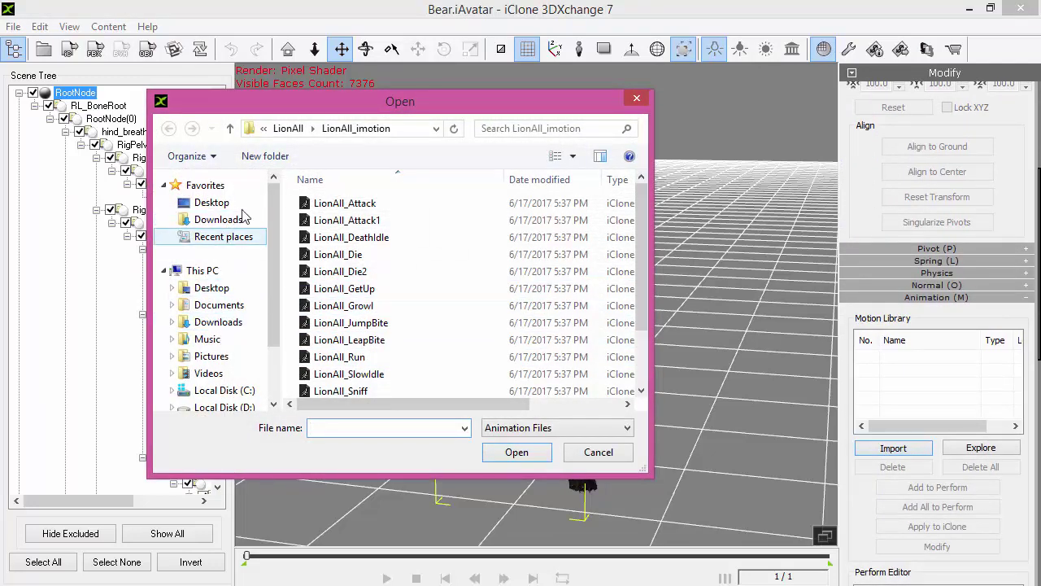
pyautogui.click(244, 204)
pyautogui.scroll(-5, 561, 240)
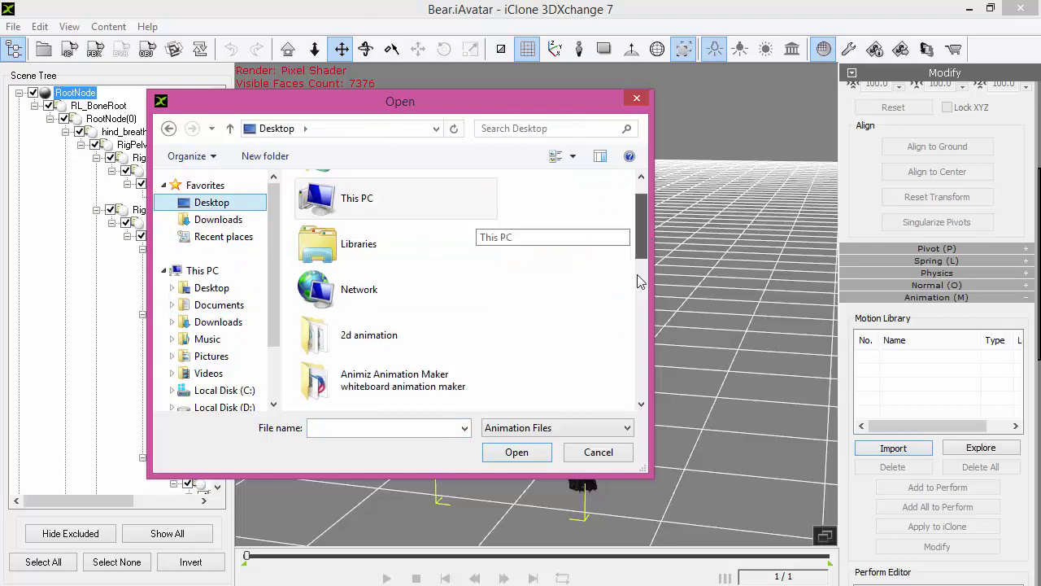
pyautogui.doubleClick(434, 330)
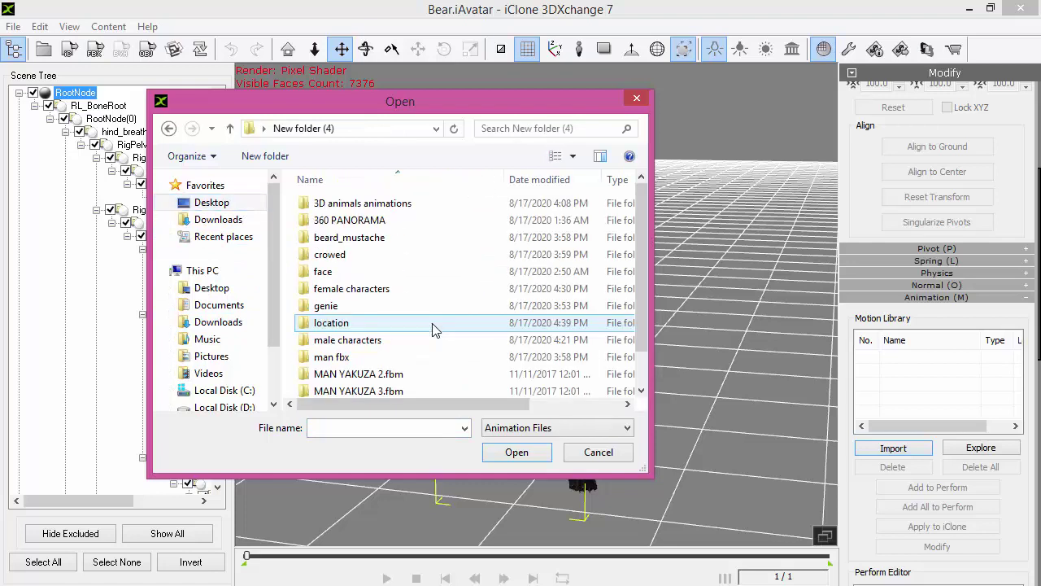
pyautogui.doubleClick(399, 203)
pyautogui.doubleClick(359, 207)
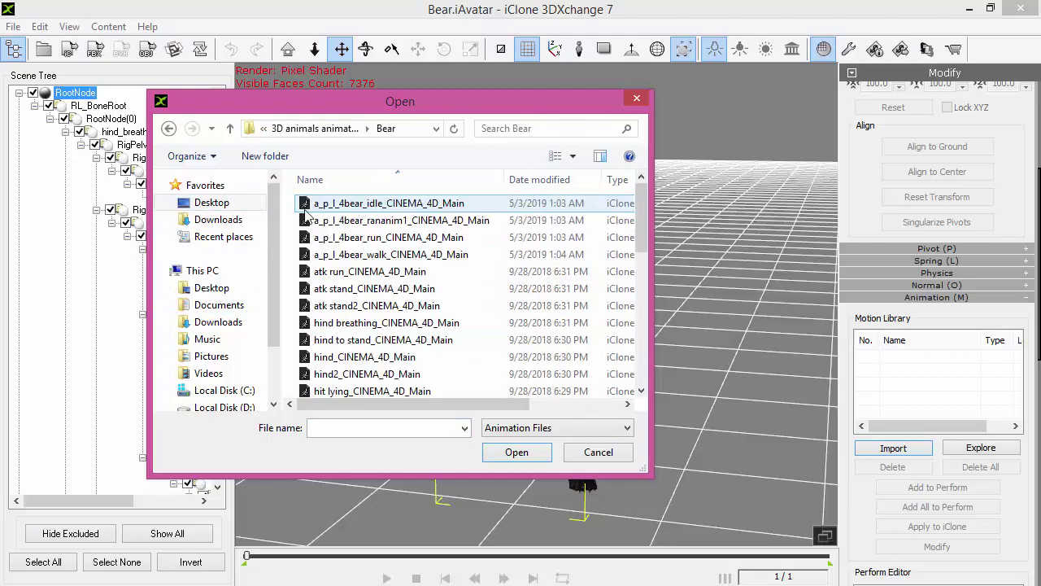
pyautogui.moveTo(290, 203); pyautogui.dragTo(460, 521)
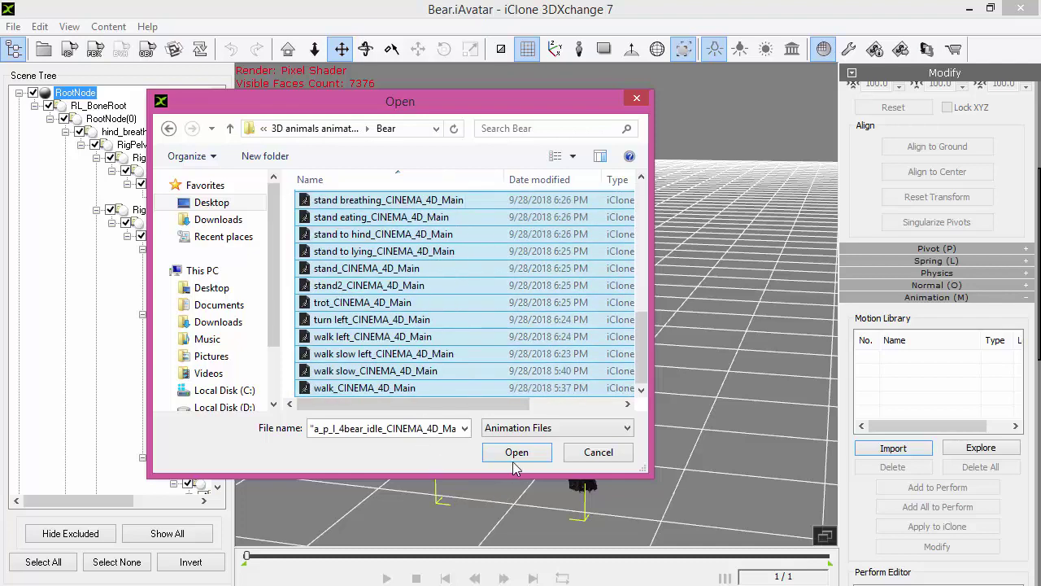
pyautogui.click(515, 459)
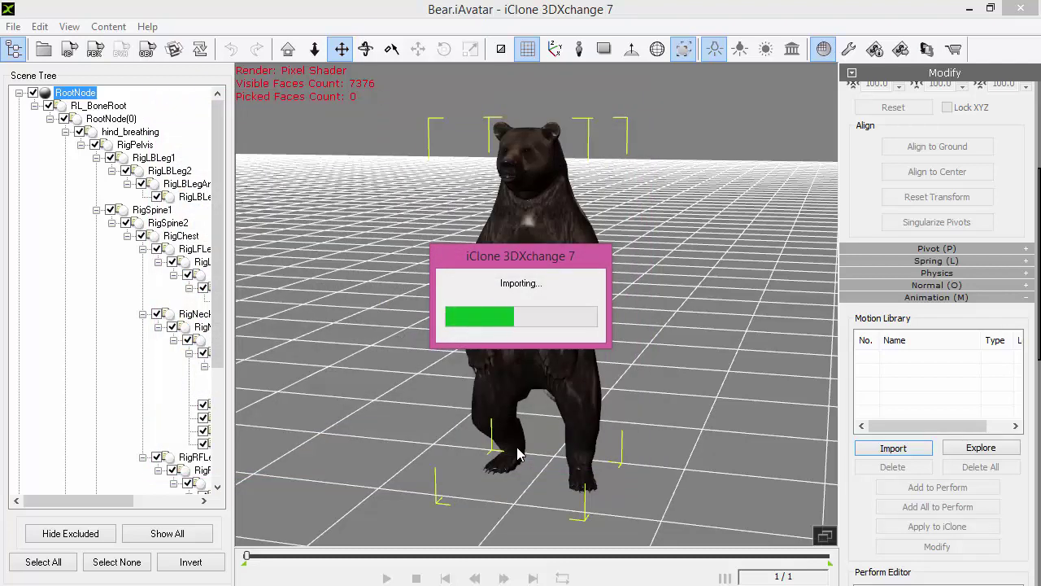
# Play the a_p_l_4bear_idle motion on the bear and pause the playback.
pyautogui.click(927, 357)
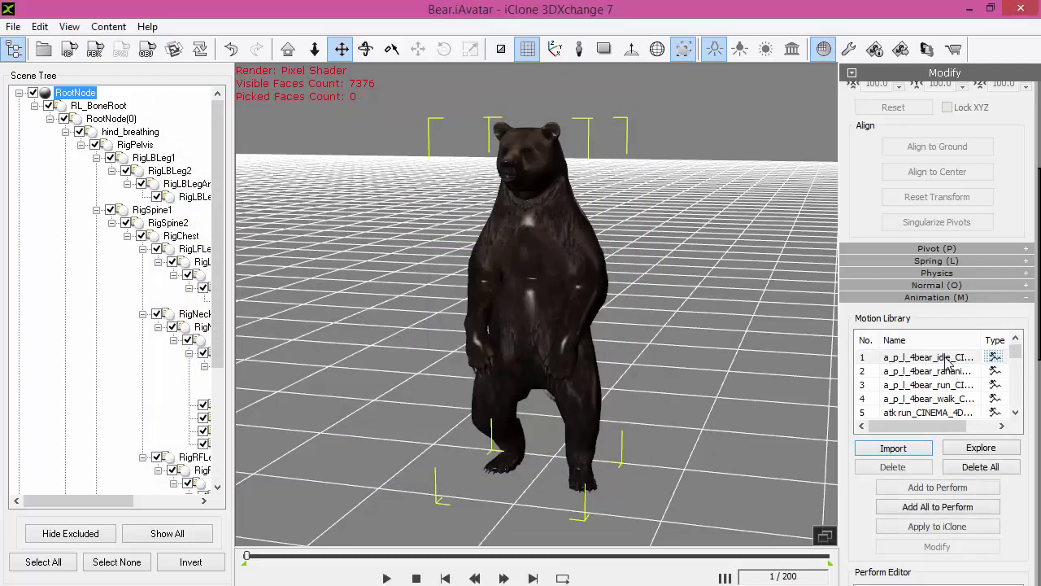
pyautogui.click(386, 578)
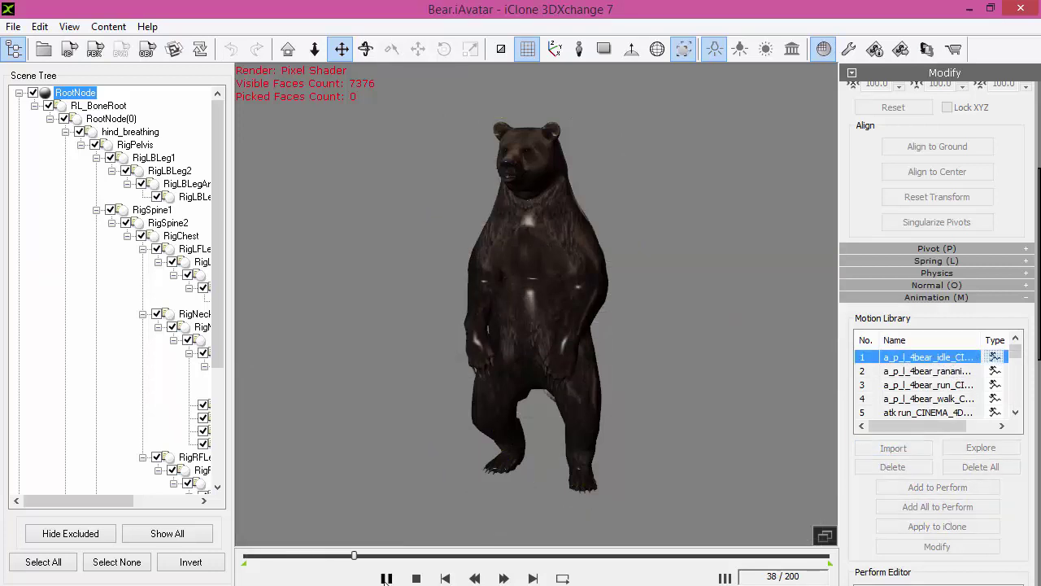
pyautogui.click(386, 578)
# Preview further motions from the library on the bear, including hit lying and lying breathing.
pyautogui.click(922, 412)
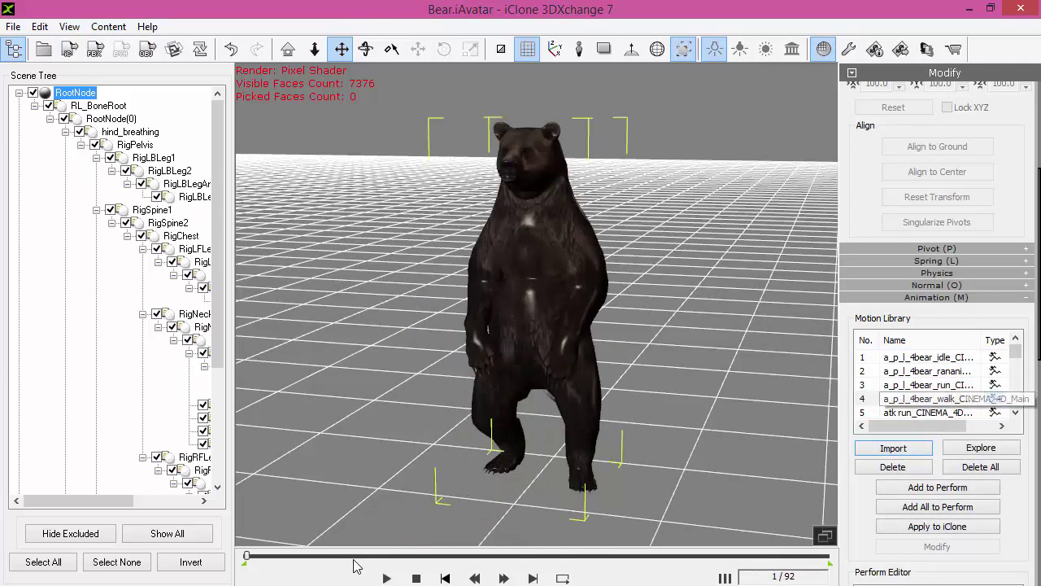
pyautogui.moveTo(1016, 355); pyautogui.dragTo(1019, 373)
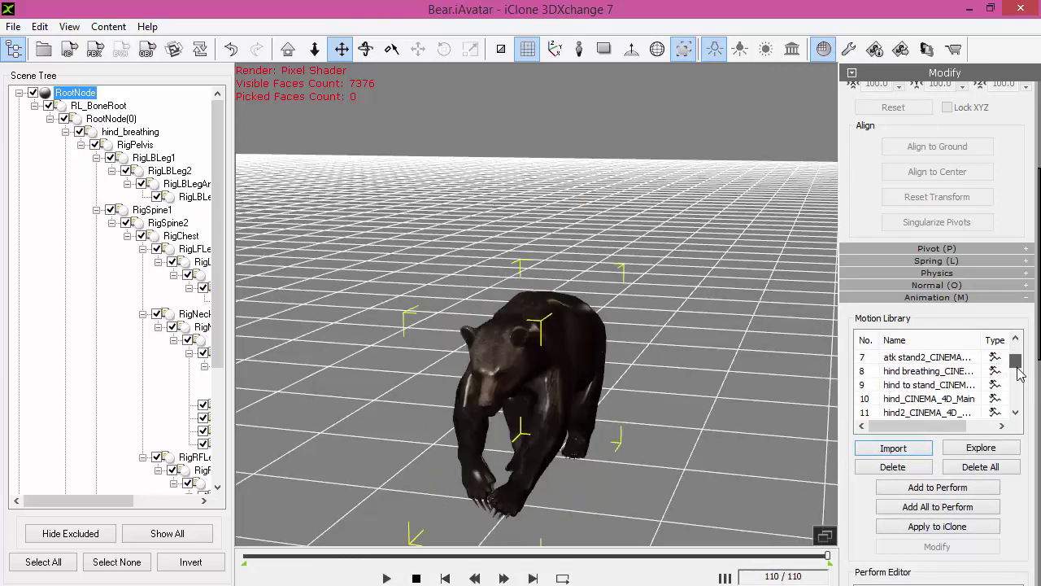
pyautogui.scroll(-1, 1019, 372)
pyautogui.doubleClick(920, 388)
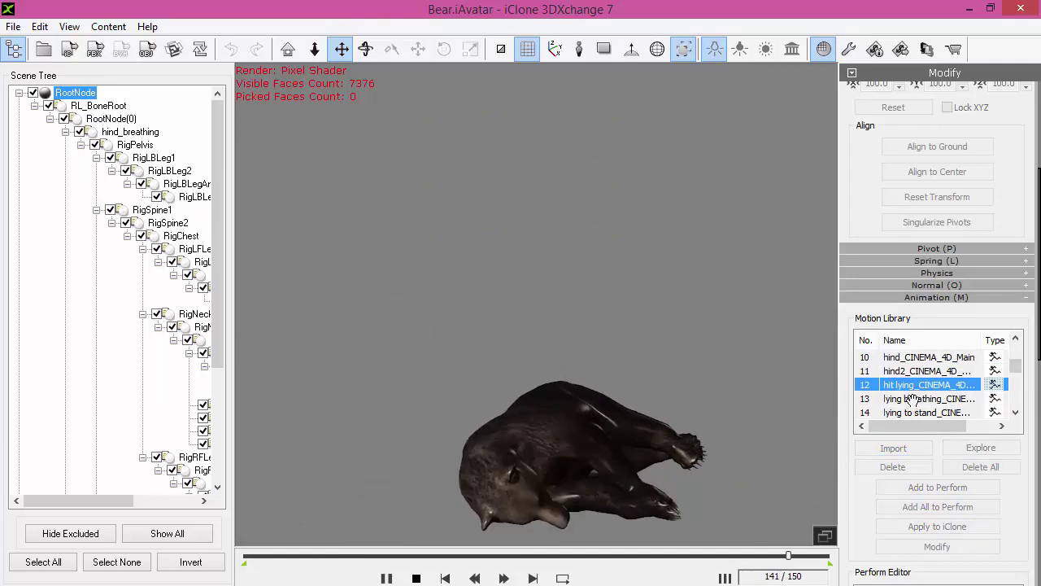
pyautogui.doubleClick(911, 399)
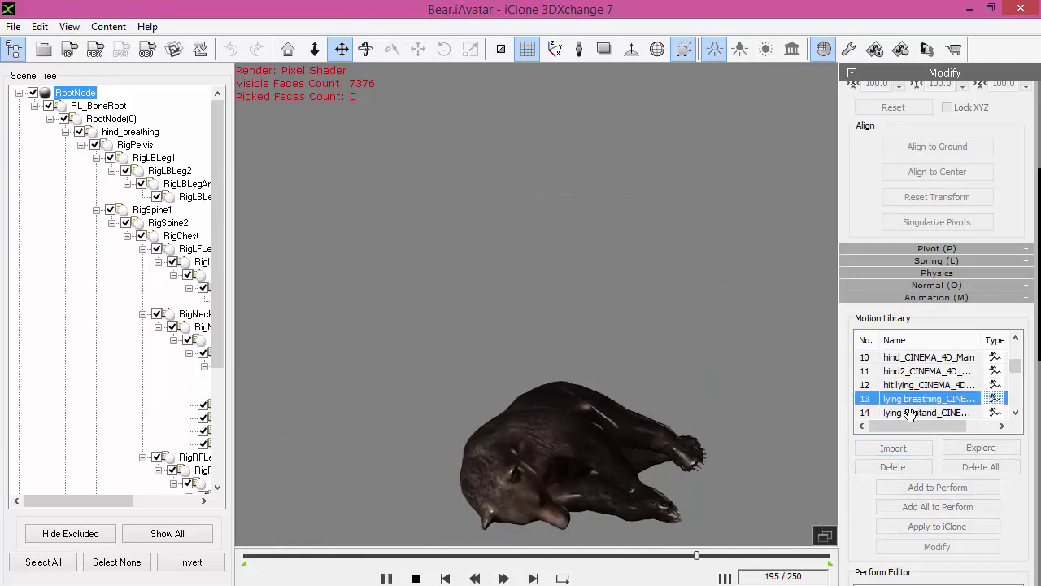
# Play the lying to stand motion from the motion library on the bear.
pyautogui.doubleClick(908, 412)
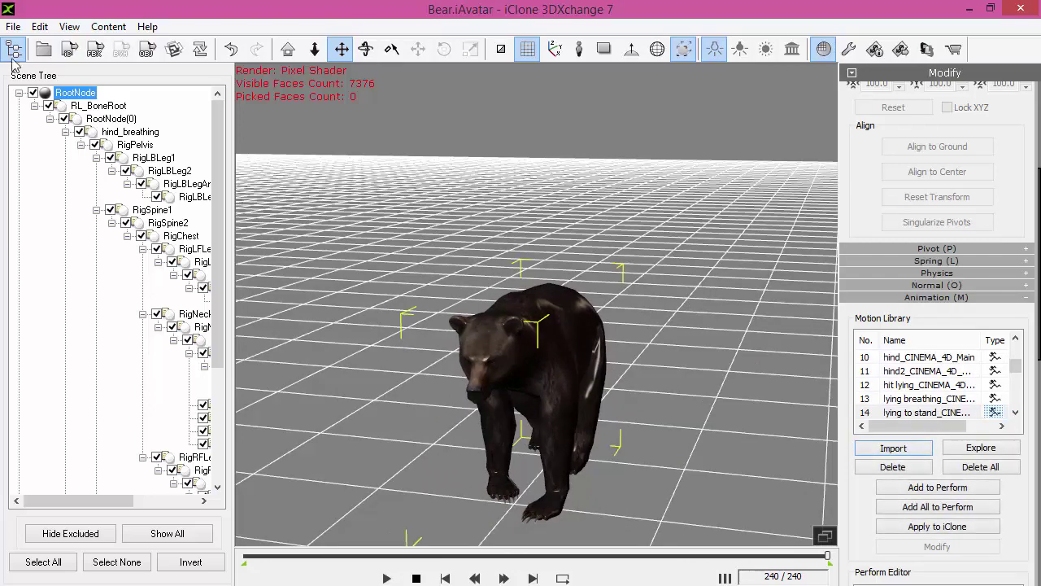
pyautogui.click(15, 28)
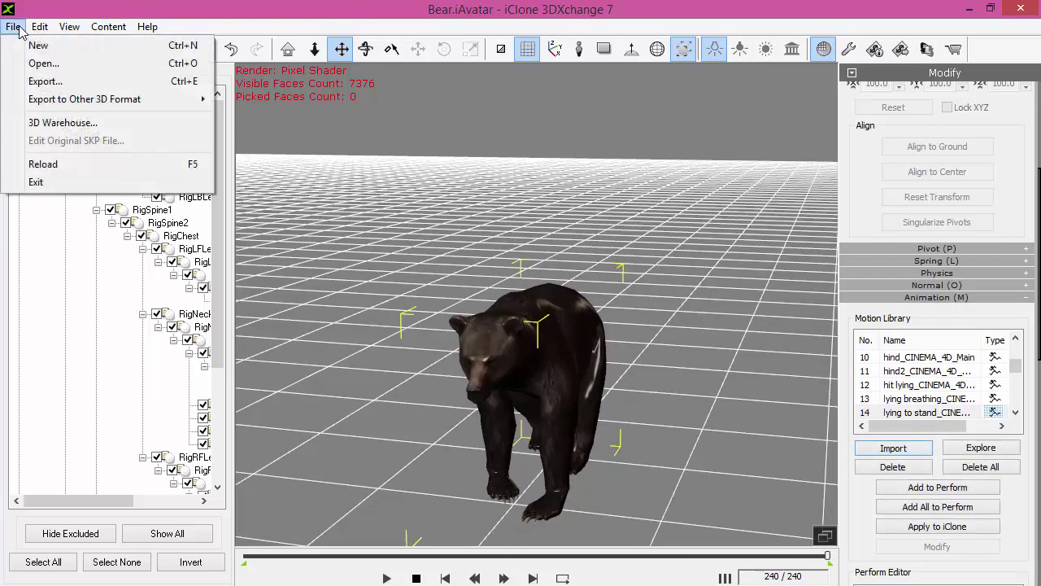
pyautogui.click(45, 81)
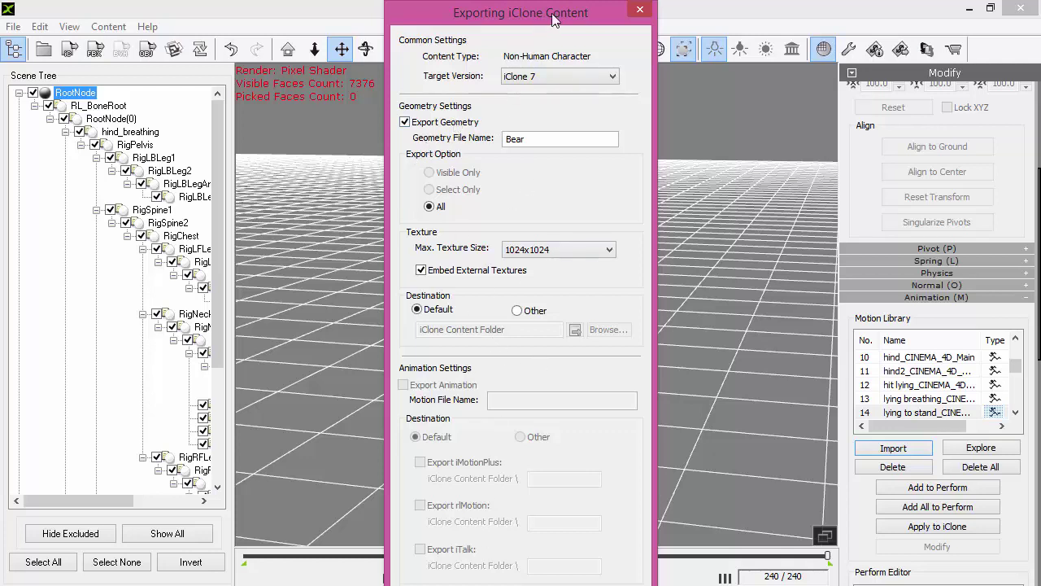
pyautogui.moveTo(555, 21); pyautogui.dragTo(602, 7)
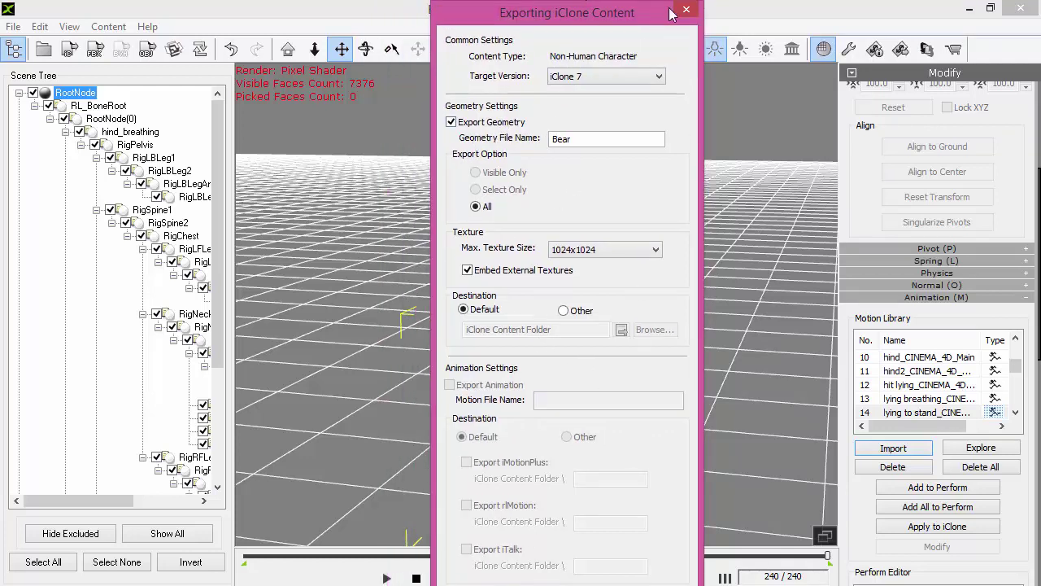
pyautogui.click(687, 10)
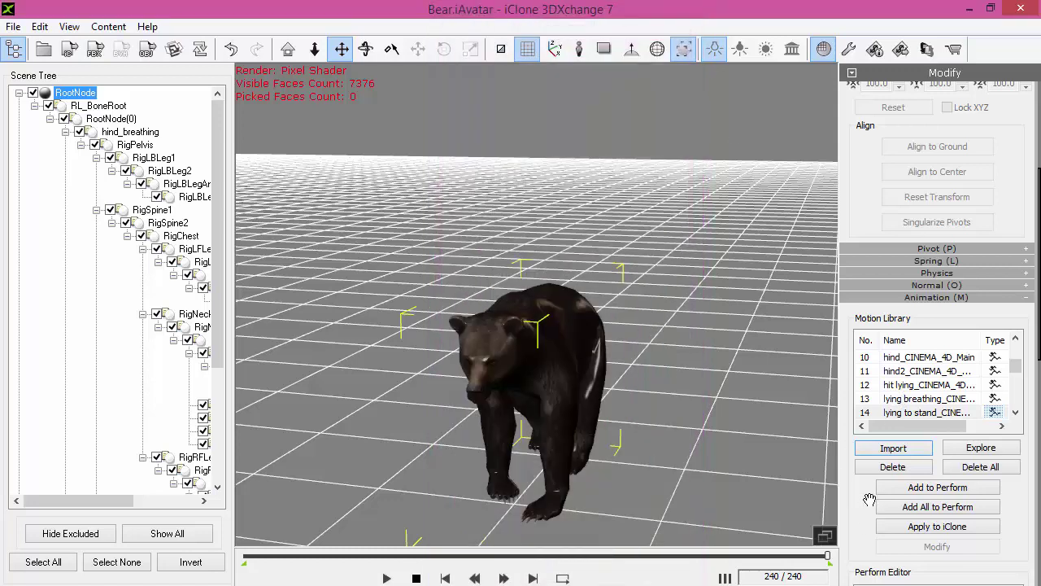
# Add all library motions to the bear's perform list and export the bear as iClone 7 content, replacing the existing Bear avatar.
pyautogui.moveTo(870, 499); pyautogui.dragTo(885, 294)
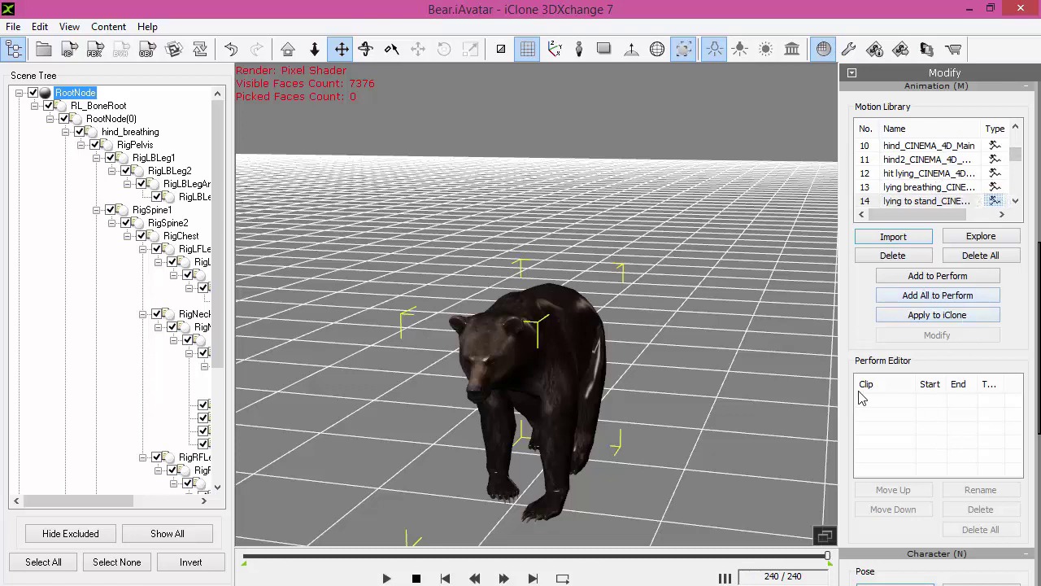
pyautogui.click(932, 297)
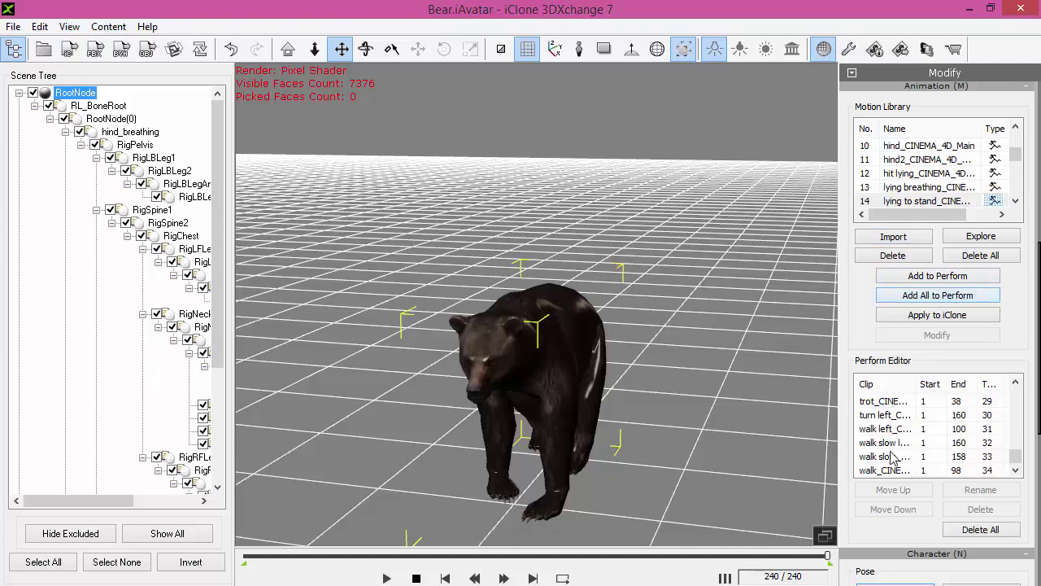
pyautogui.click(13, 26)
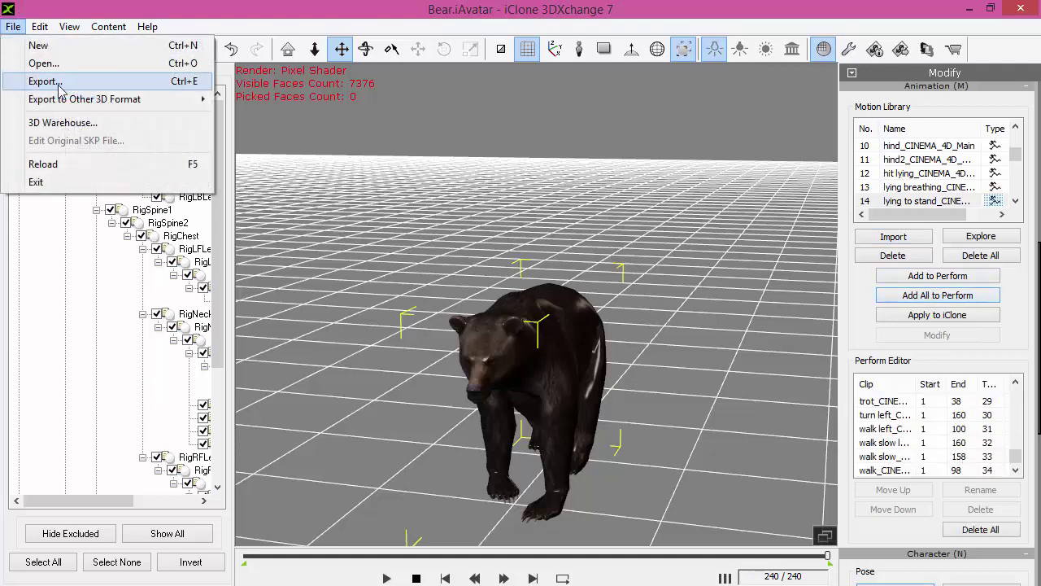
pyautogui.click(66, 83)
pyautogui.moveTo(580, 26); pyautogui.dragTo(613, 7)
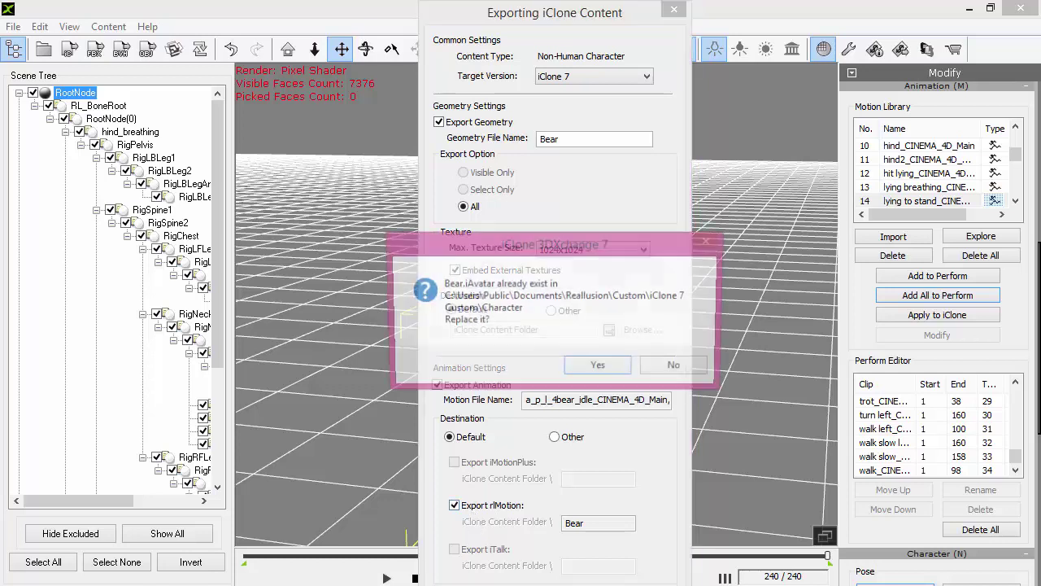
pyautogui.click(603, 376)
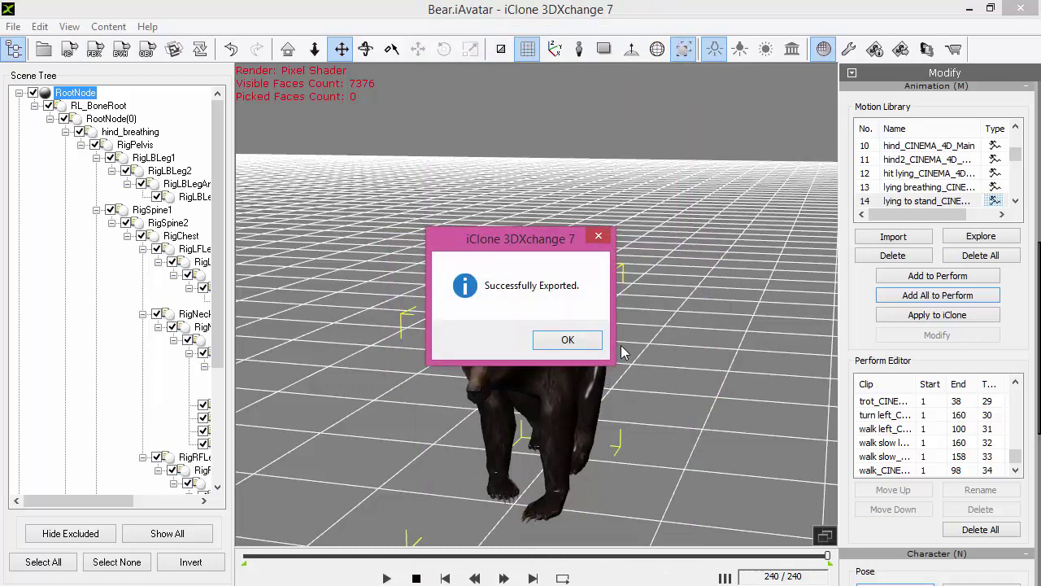
pyautogui.click(567, 340)
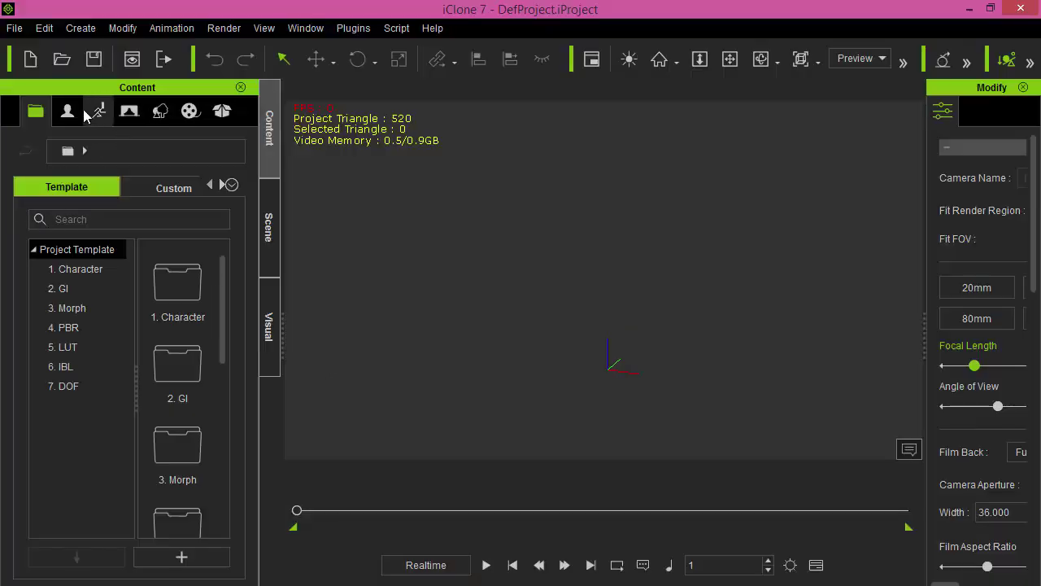
# Switch to iClone 7 and add the Bear from the custom avatars to the scene.
pyautogui.click(68, 111)
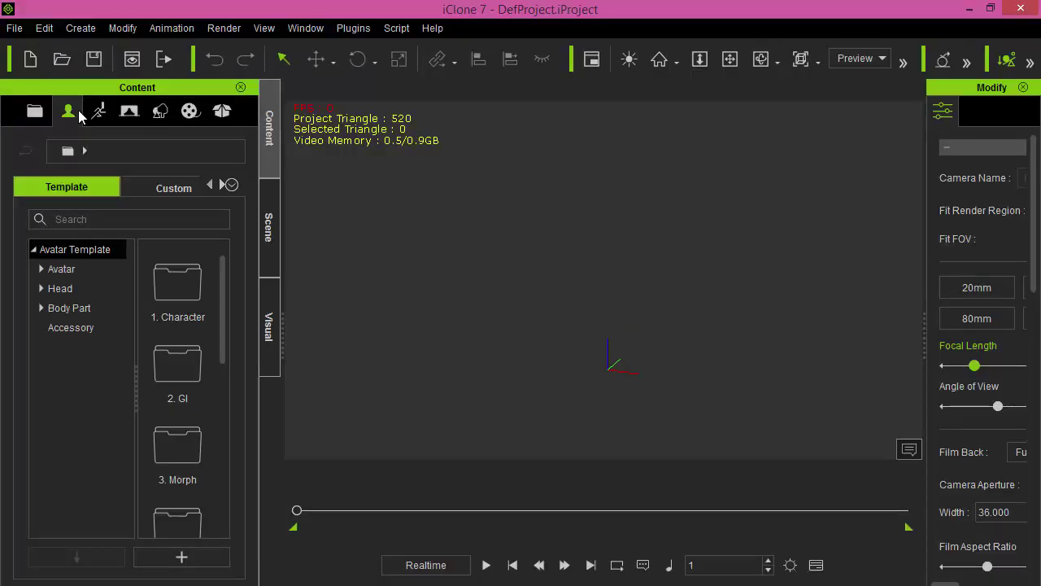
pyautogui.click(171, 183)
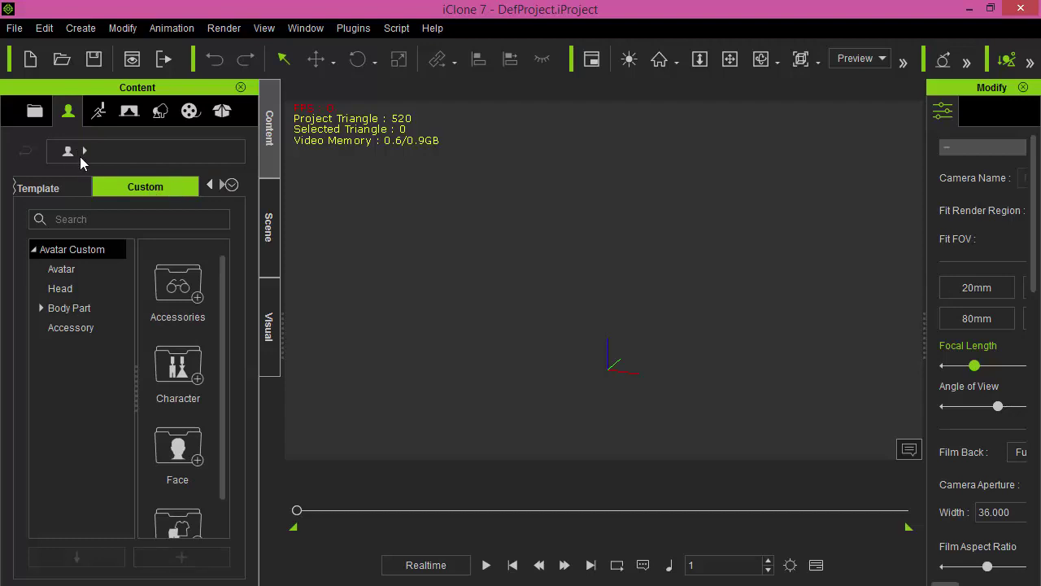
pyautogui.click(82, 275)
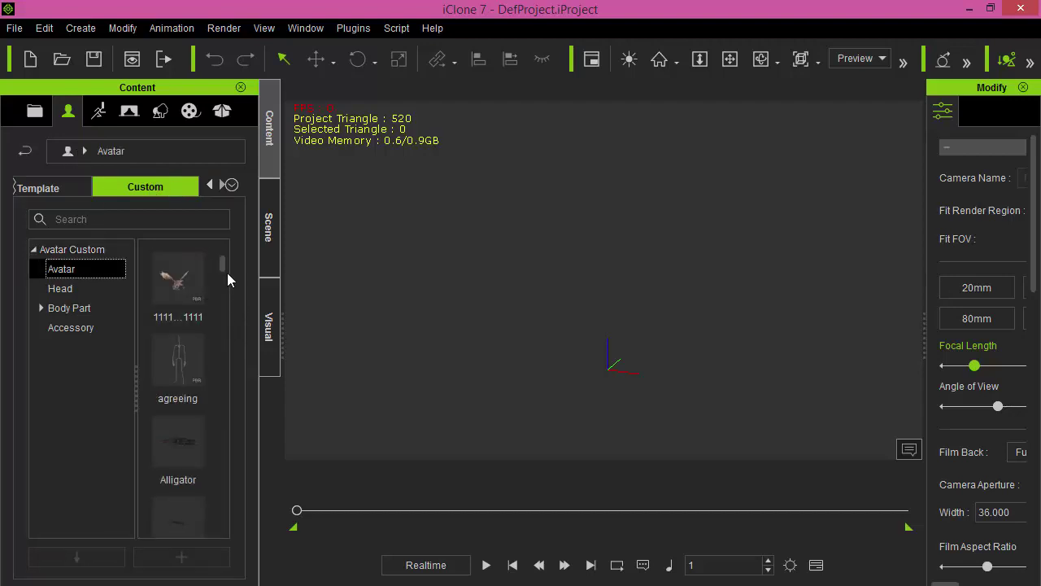
pyautogui.scroll(-4, 227, 272)
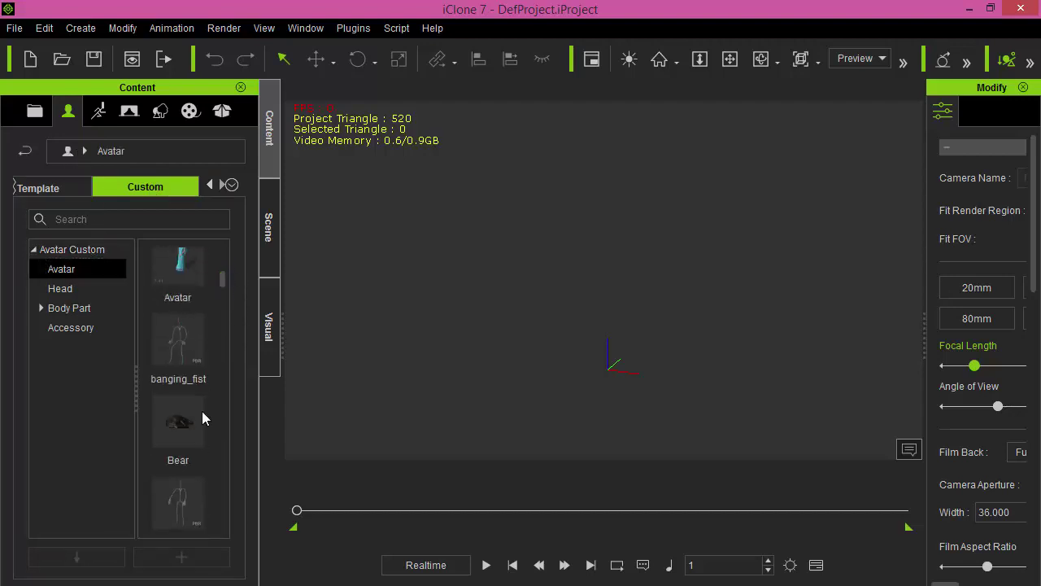
pyautogui.moveTo(202, 418); pyautogui.dragTo(575, 403)
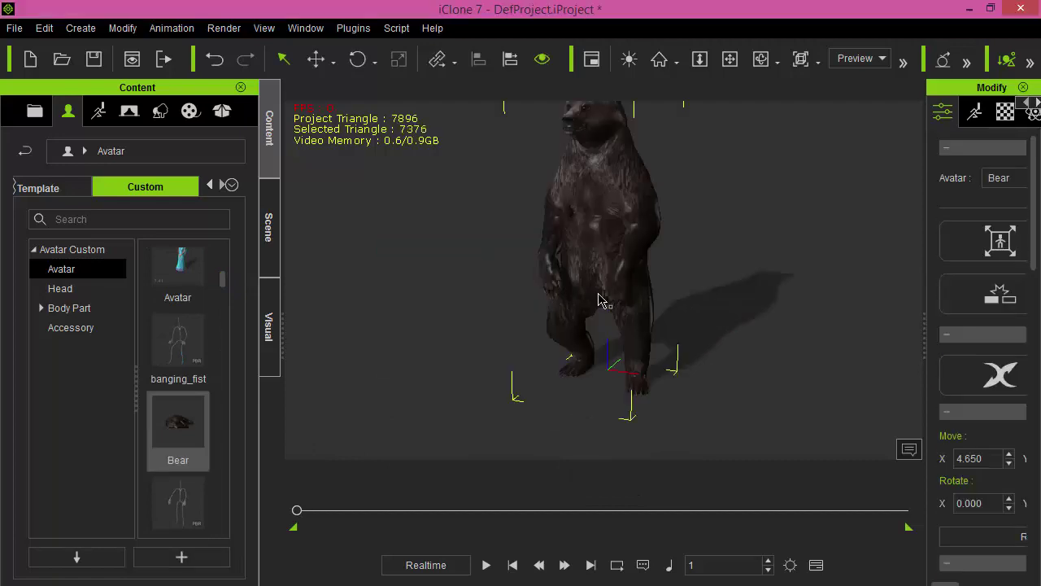
# Play the bear's stand eating_CINEMA_4D_Main perform motion and return to the first frame.
pyautogui.rightClick(603, 244)
pyautogui.moveTo(706, 388)
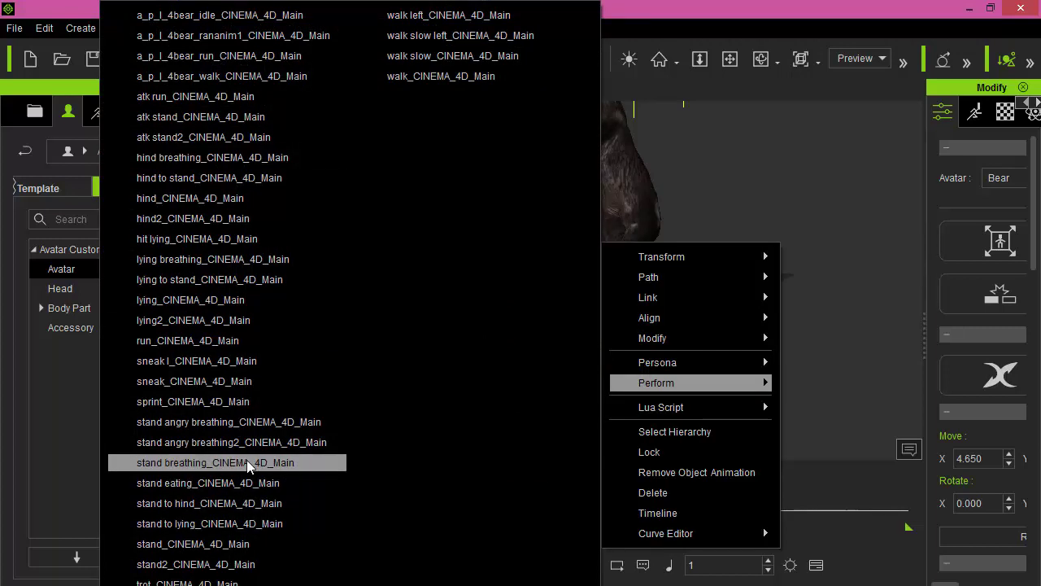
pyautogui.click(238, 483)
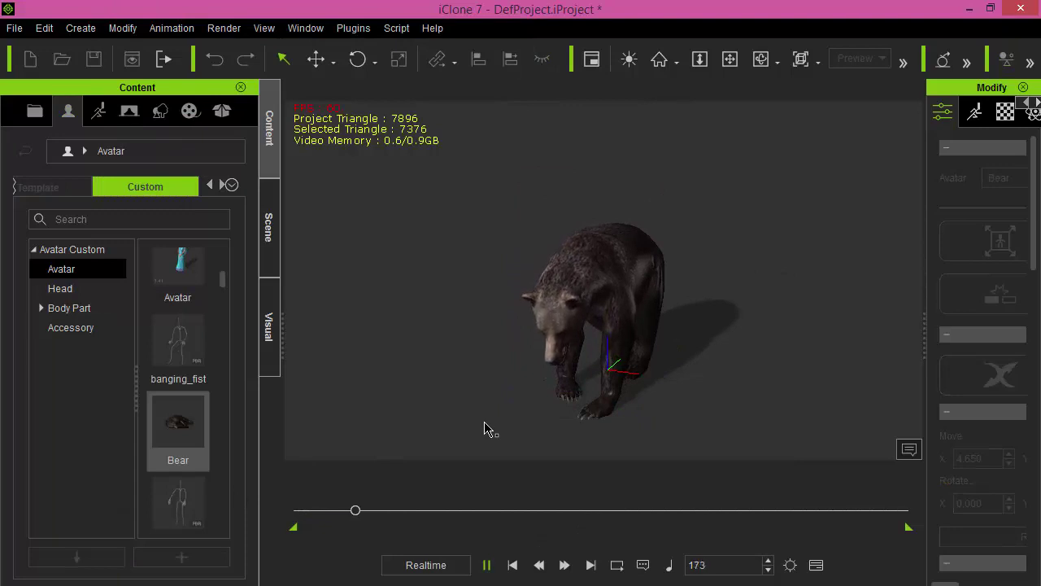
pyautogui.click(14, 28)
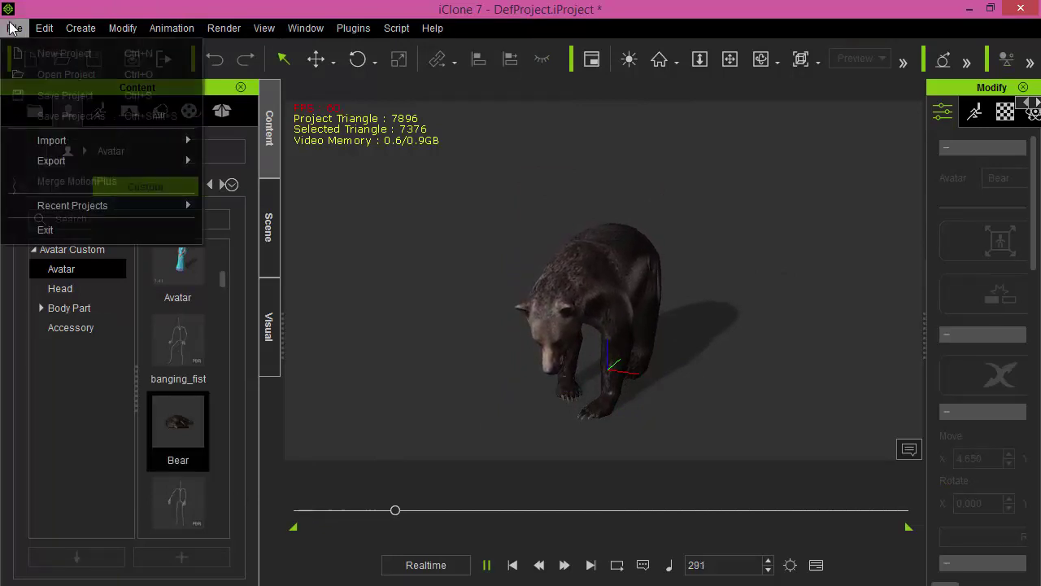
pyautogui.click(516, 274)
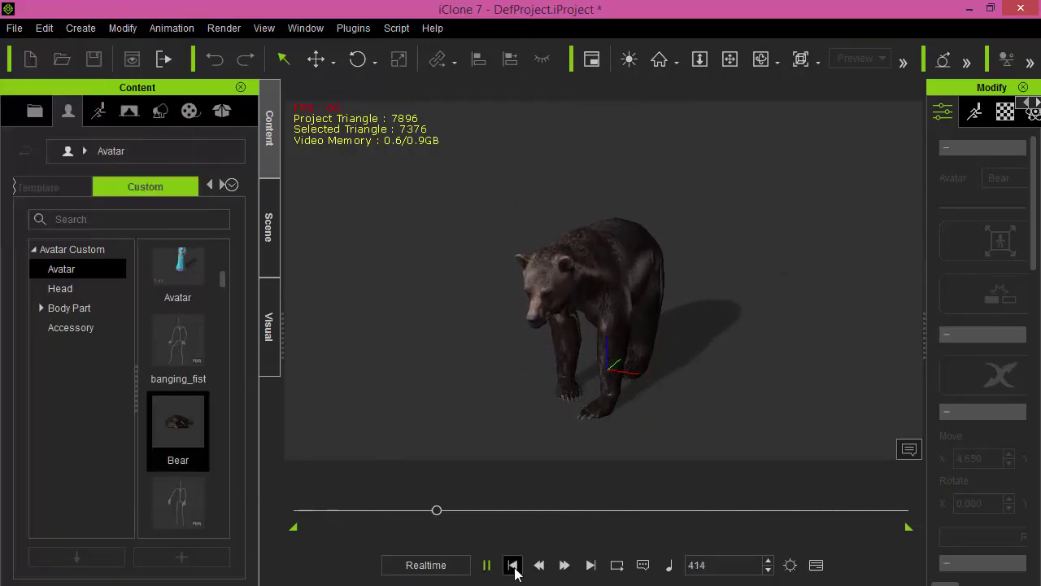
pyautogui.click(512, 564)
# Start a new iClone project to clear the bear from the scene.
pyautogui.click(12, 27)
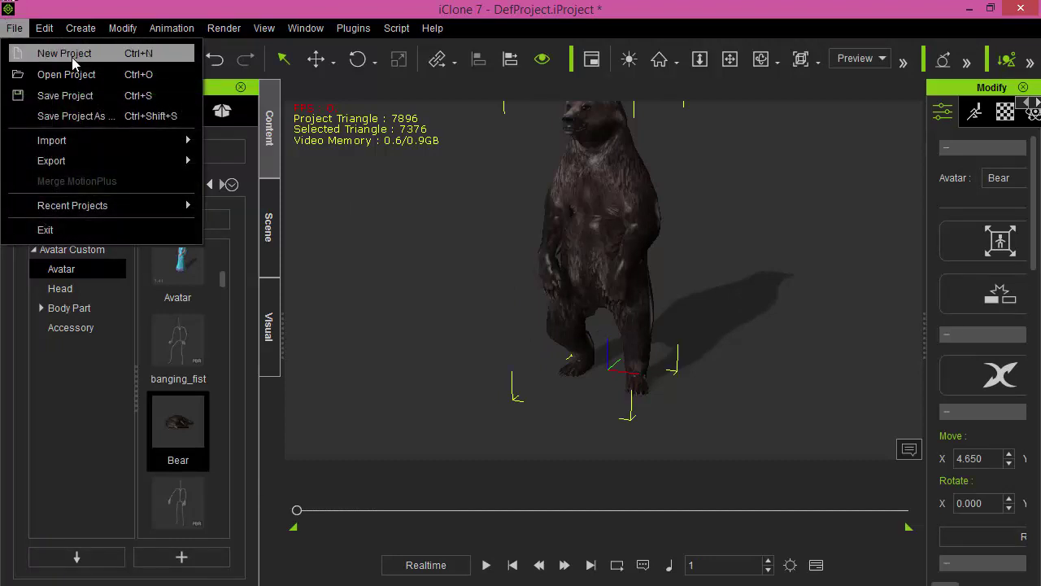
pyautogui.click(42, 51)
pyautogui.click(567, 348)
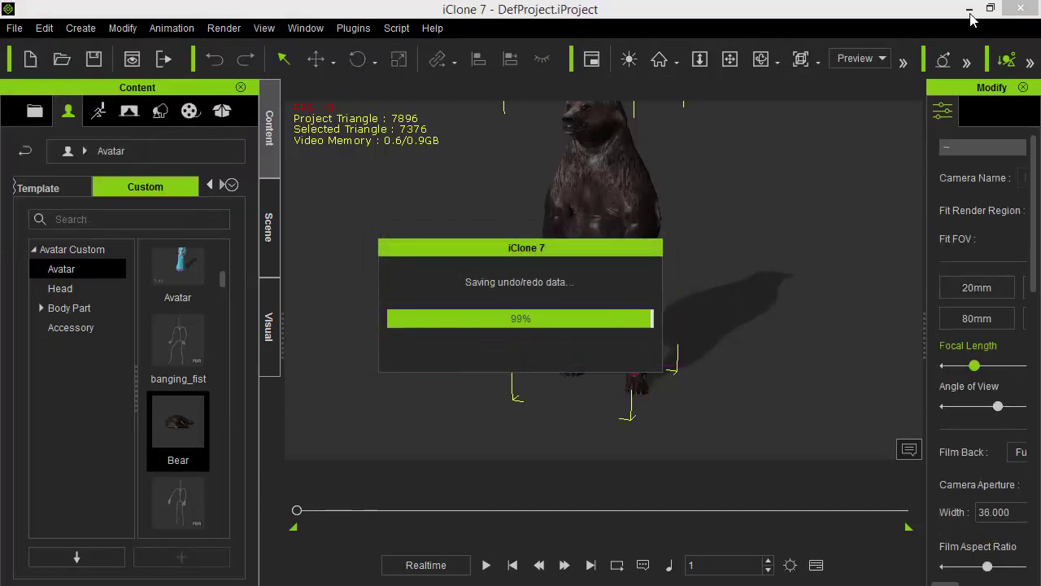
# Switch to 3DXchange and start a new empty scene.
pyautogui.click(968, 9)
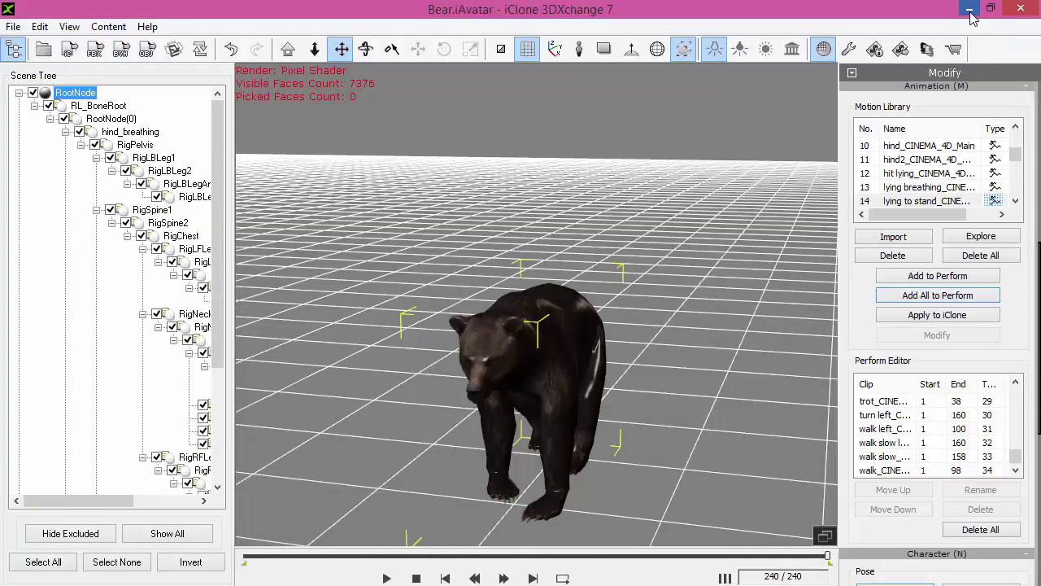
pyautogui.click(13, 27)
pyautogui.click(24, 44)
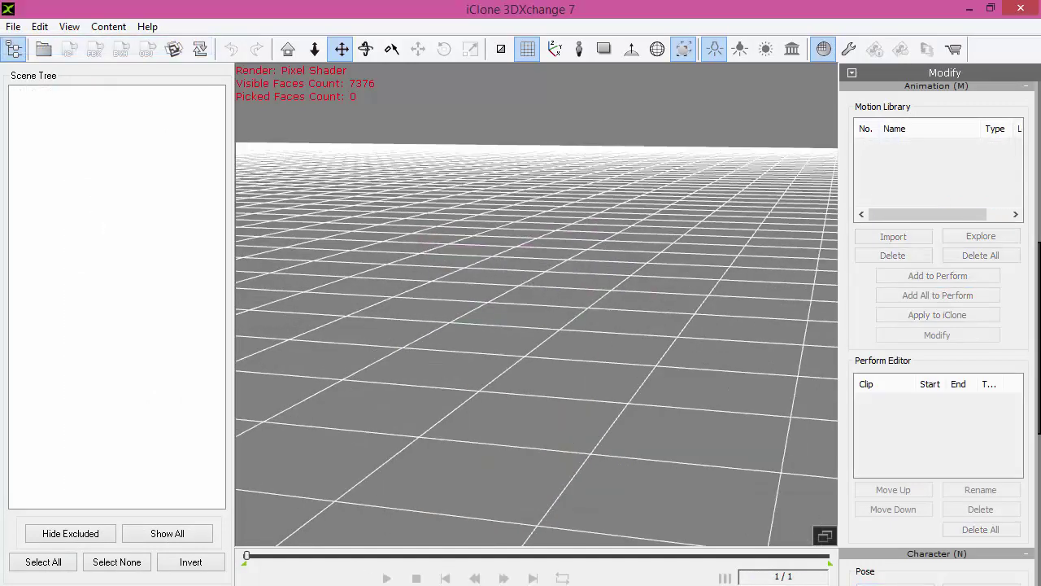
# Examine the 3D animals animations folder, its parent New folder (4), and the contents of the beard_mustache folder.
pyautogui.click(163, 579)
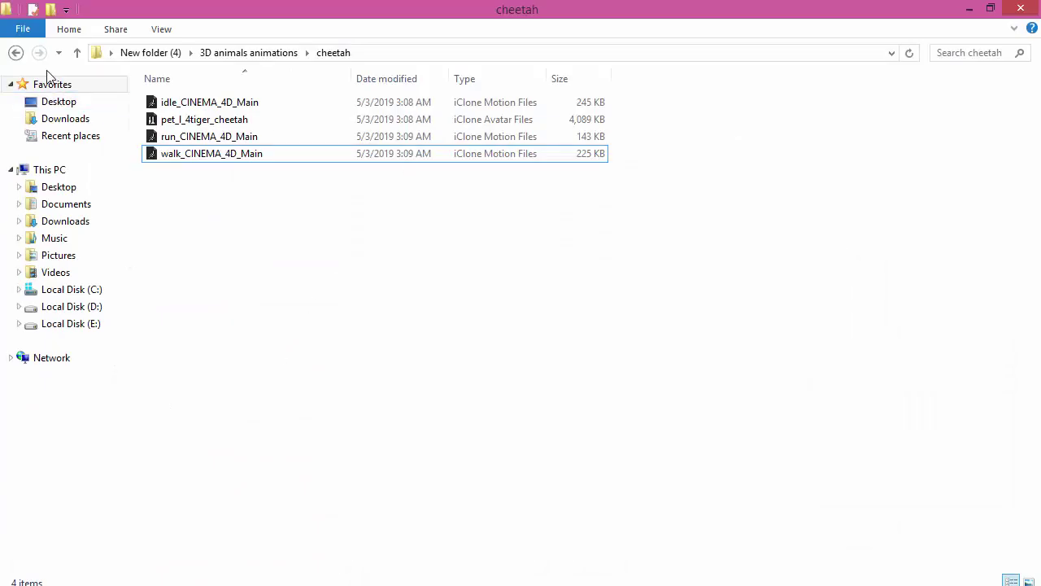
pyautogui.click(15, 52)
pyautogui.scroll(-2, 144, 272)
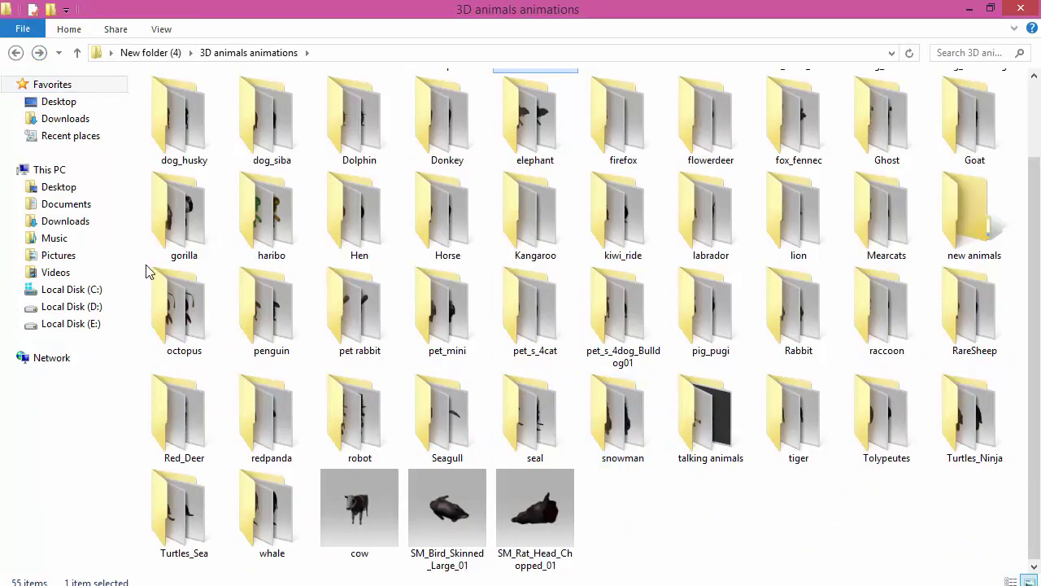
pyautogui.click(17, 54)
pyautogui.click(697, 263)
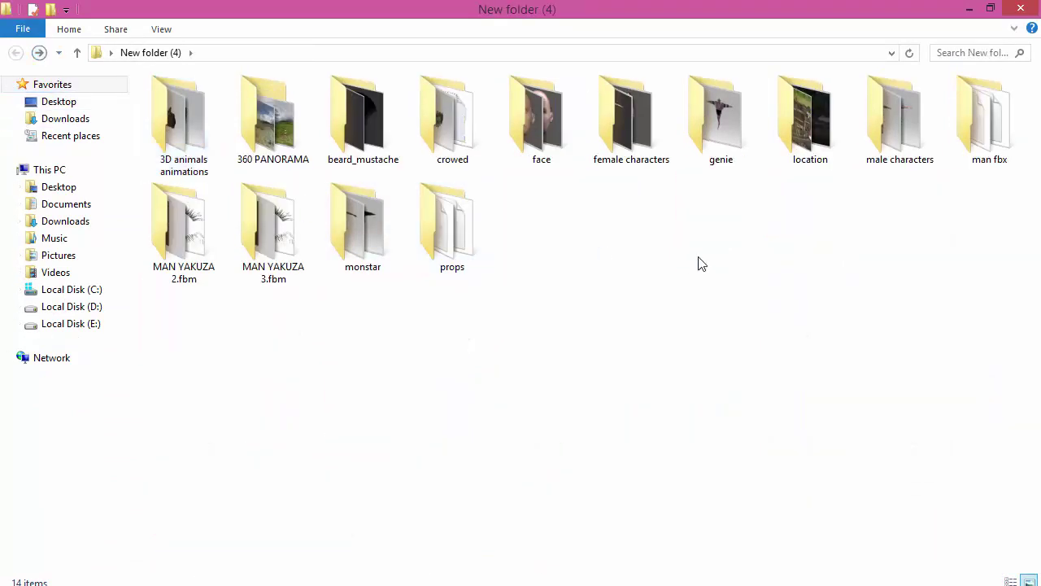
pyautogui.click(285, 155)
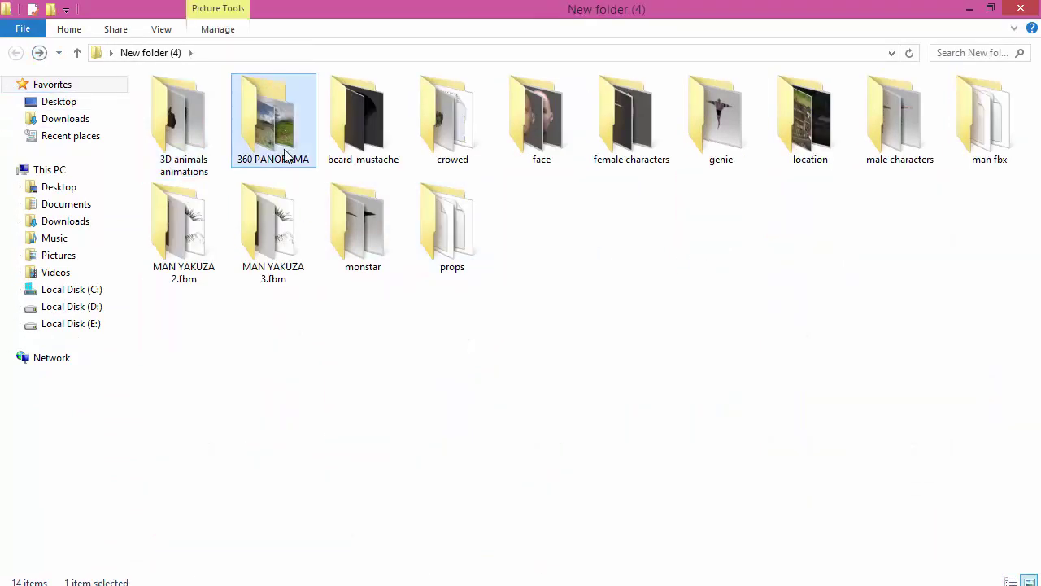
pyautogui.click(352, 151)
pyautogui.doubleClick(352, 151)
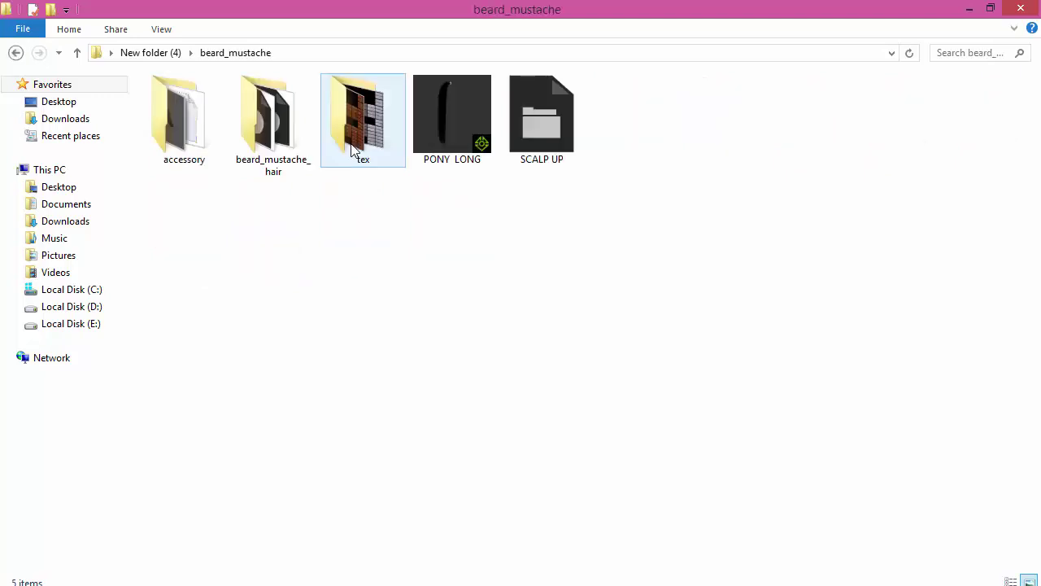
# Switch back to iClone and add the 2.Base Male avatar from the avatar templates to the scene.
pyautogui.click(305, 537)
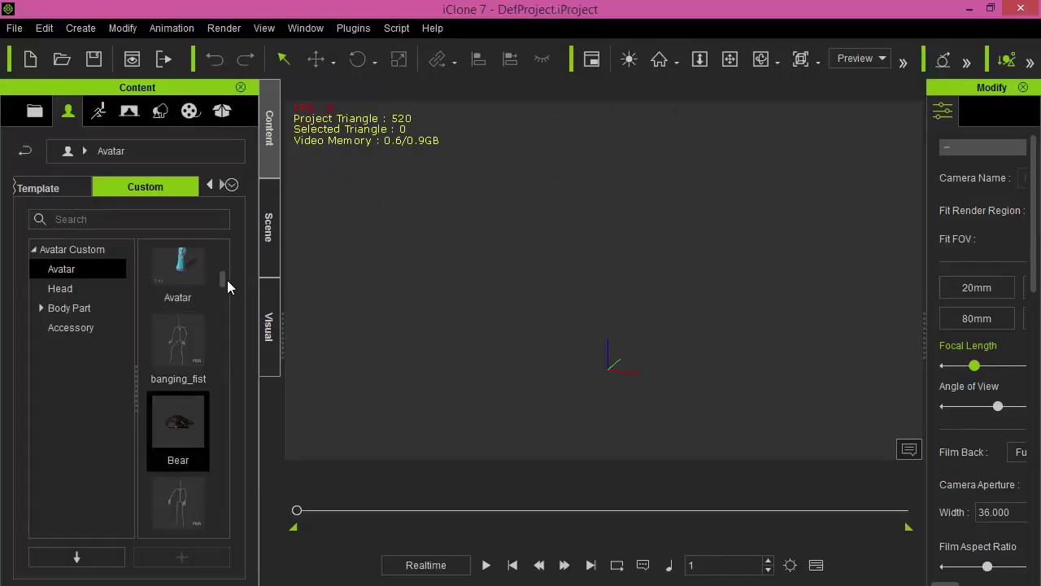
pyautogui.moveTo(227, 280); pyautogui.dragTo(232, 259)
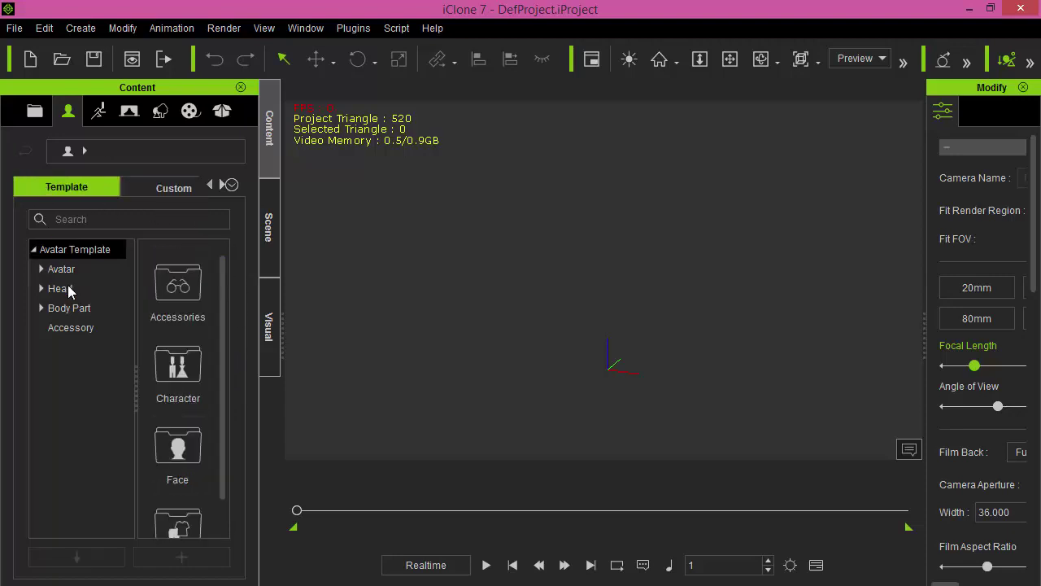
pyautogui.click(72, 271)
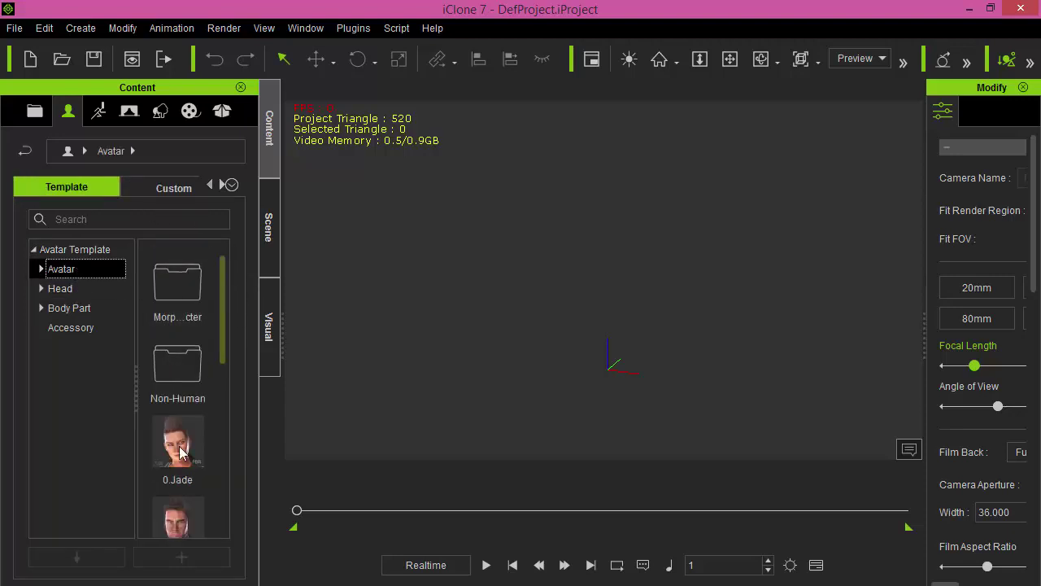
pyautogui.moveTo(218, 334); pyautogui.dragTo(225, 418)
pyautogui.moveTo(178, 480); pyautogui.dragTo(595, 450)
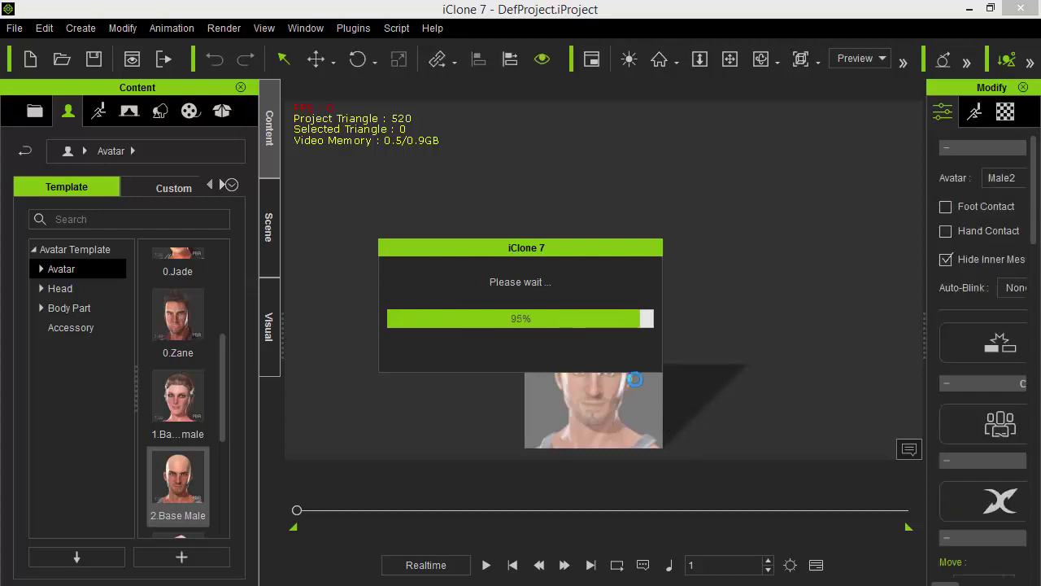
pyautogui.scroll(4, 583, 267)
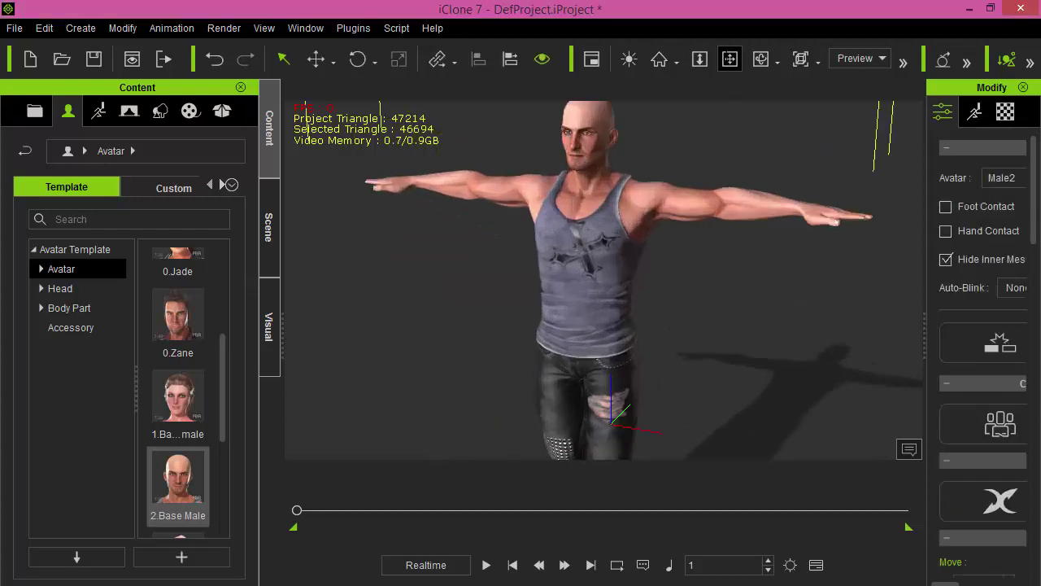
pyautogui.scroll(8, 544, 282)
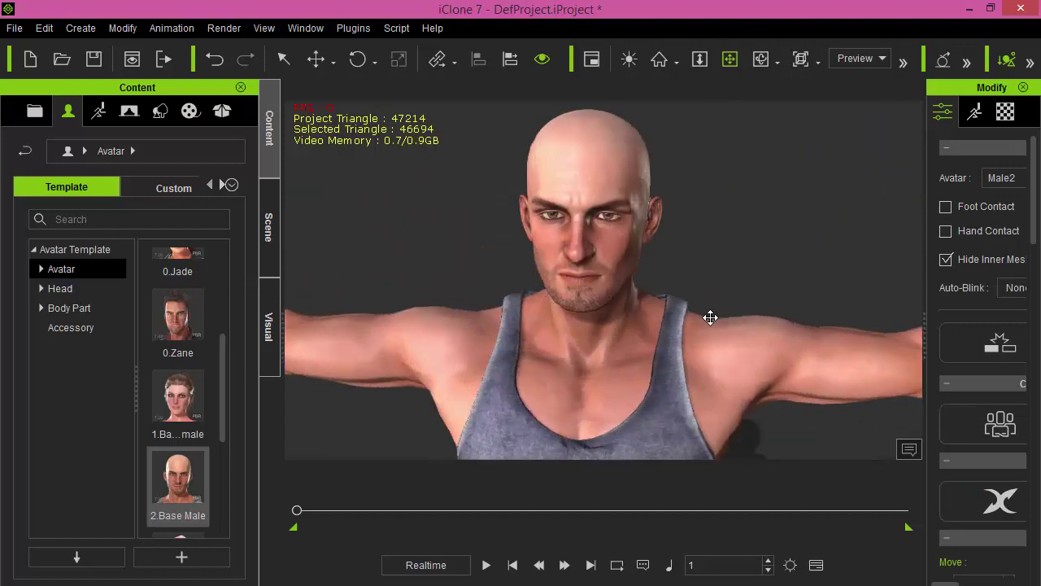
# Switch to the file browser and apply beard_103_20_white from the beard_mustache accessory folder to the male avatar in iClone.
pyautogui.click(120, 560)
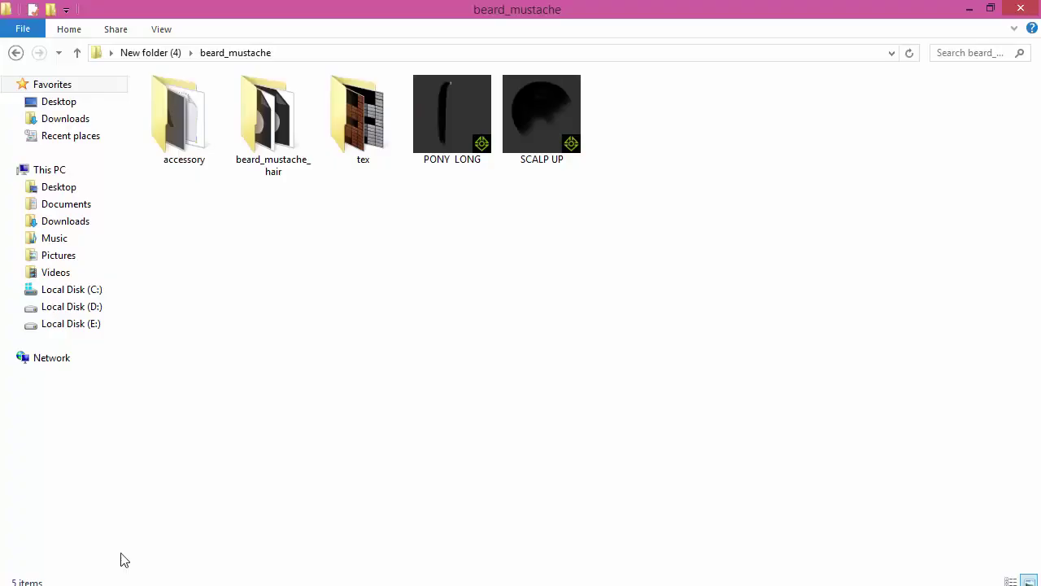
pyautogui.click(204, 156)
pyautogui.doubleClick(244, 154)
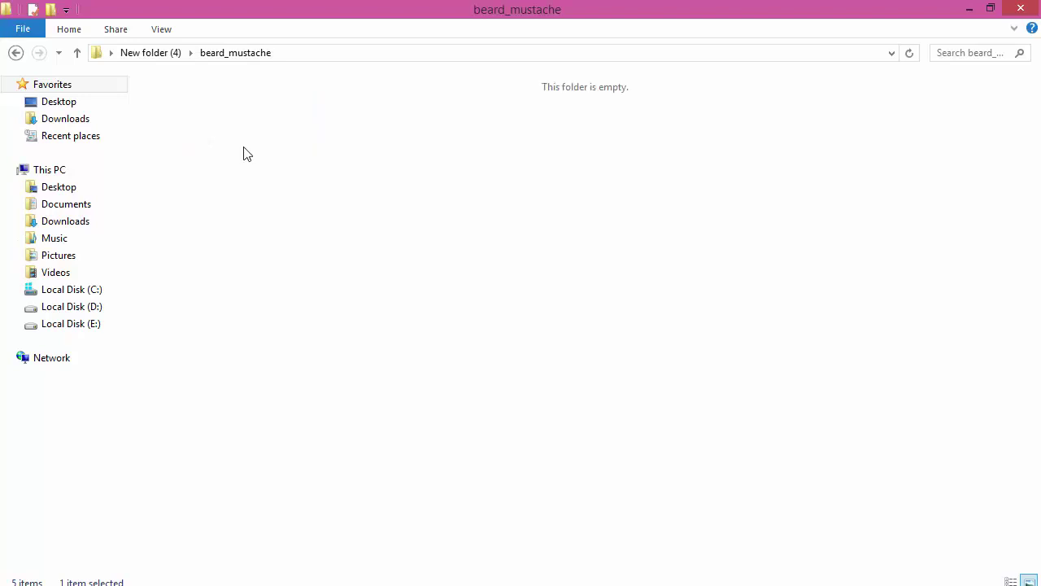
pyautogui.click(16, 52)
pyautogui.doubleClick(204, 150)
pyautogui.moveTo(721, 114); pyautogui.dragTo(585, 310)
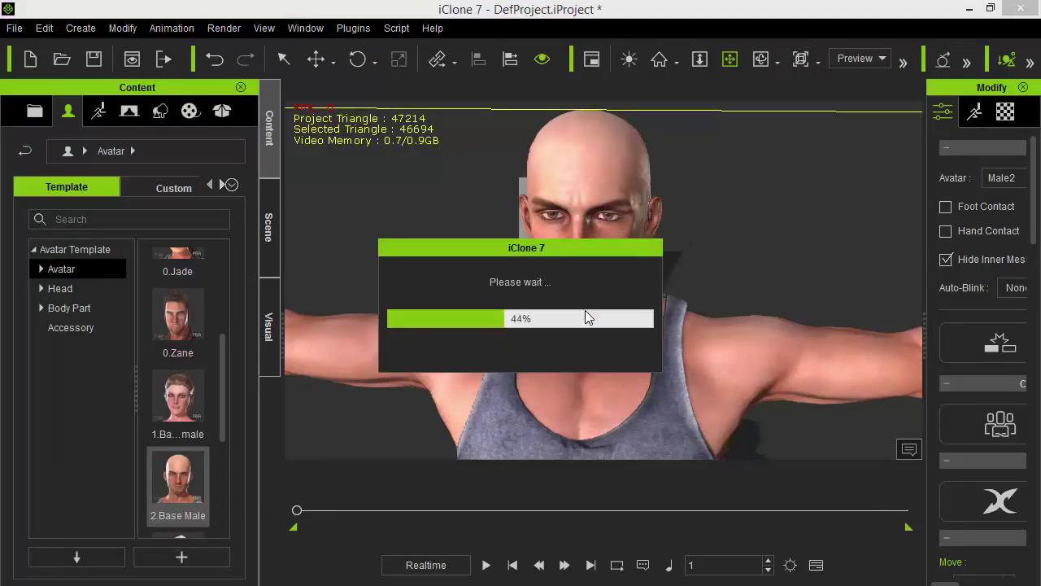
pyautogui.moveTo(585, 304); pyautogui.dragTo(587, 326, button='right')
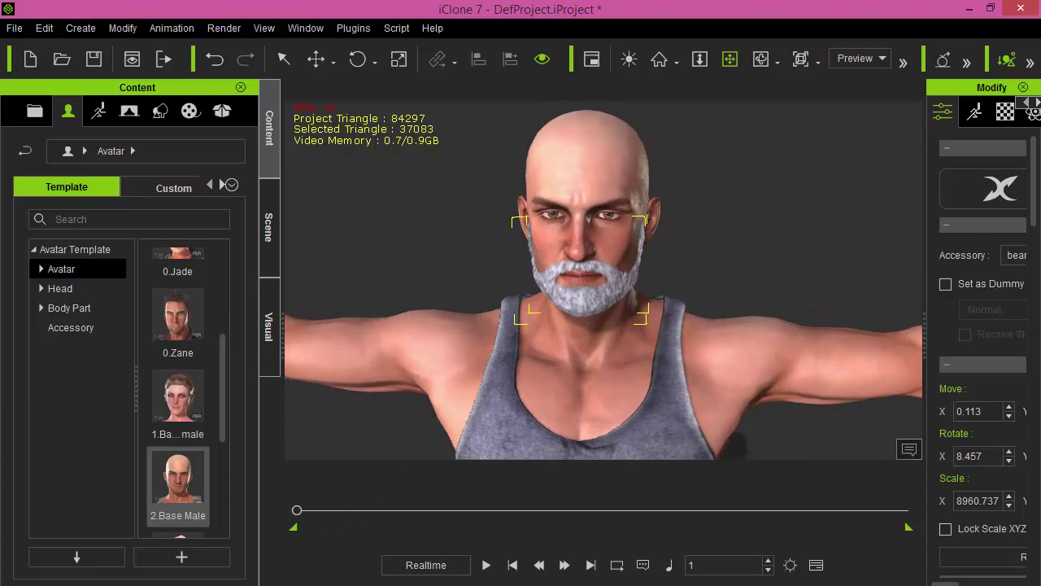
# Return the file browser to New folder (4) and start a new iClone project to clear the bearded avatar.
pyautogui.hotkey('alt', 'Tab')
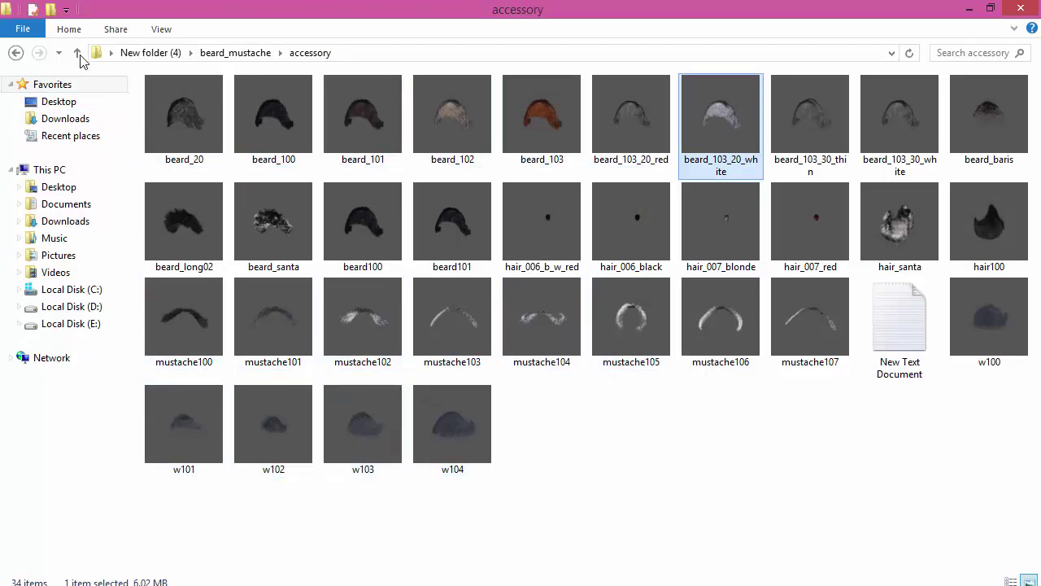
pyautogui.click(15, 54)
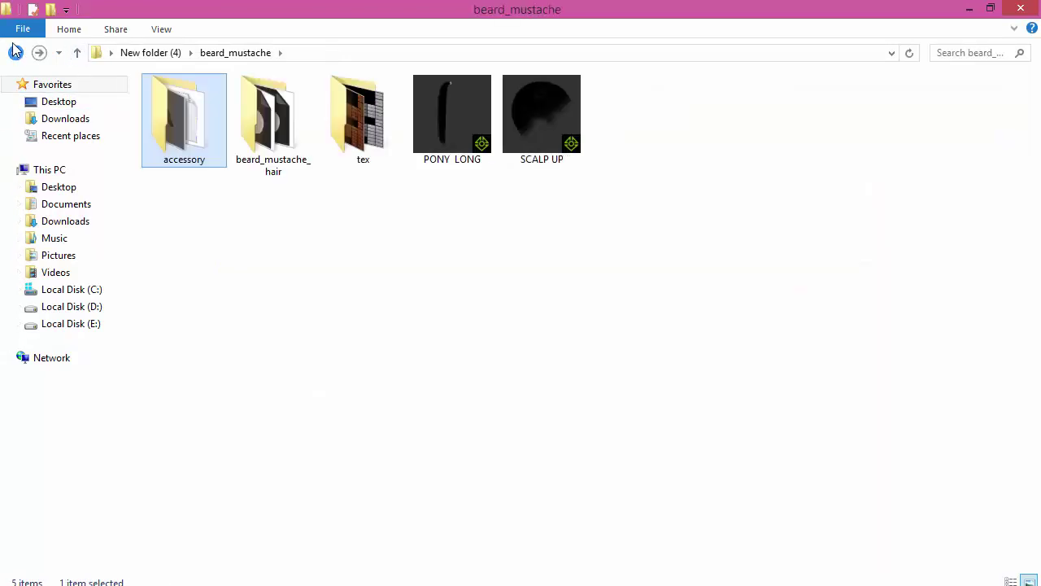
pyautogui.click(14, 52)
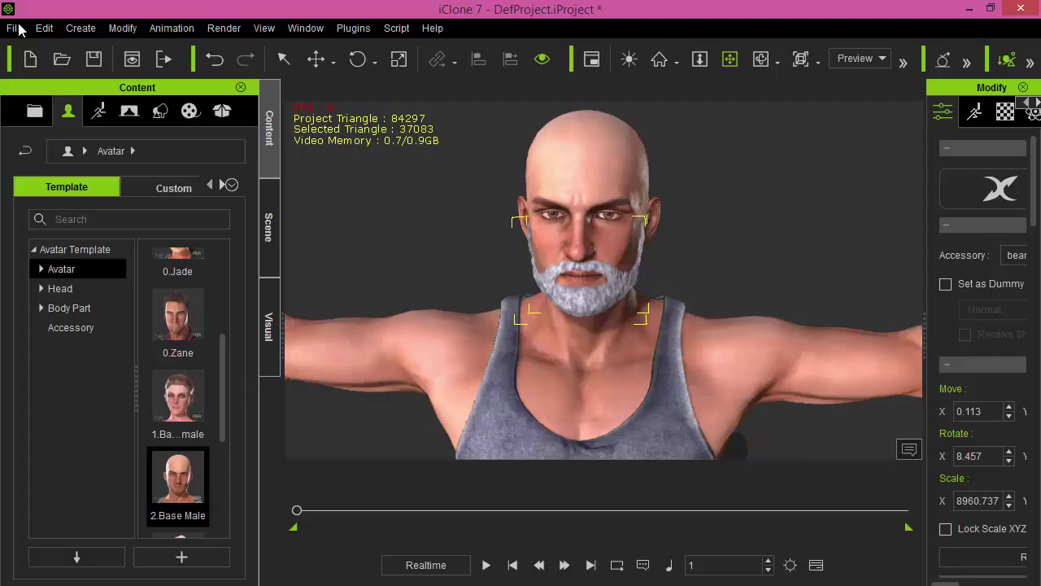
pyautogui.click(17, 29)
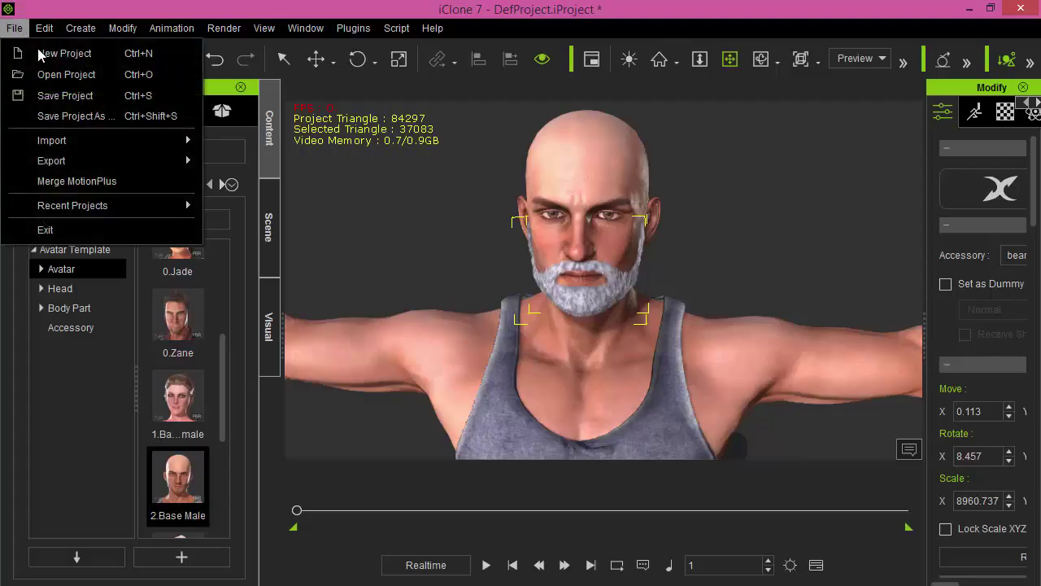
pyautogui.click(45, 51)
pyautogui.click(546, 343)
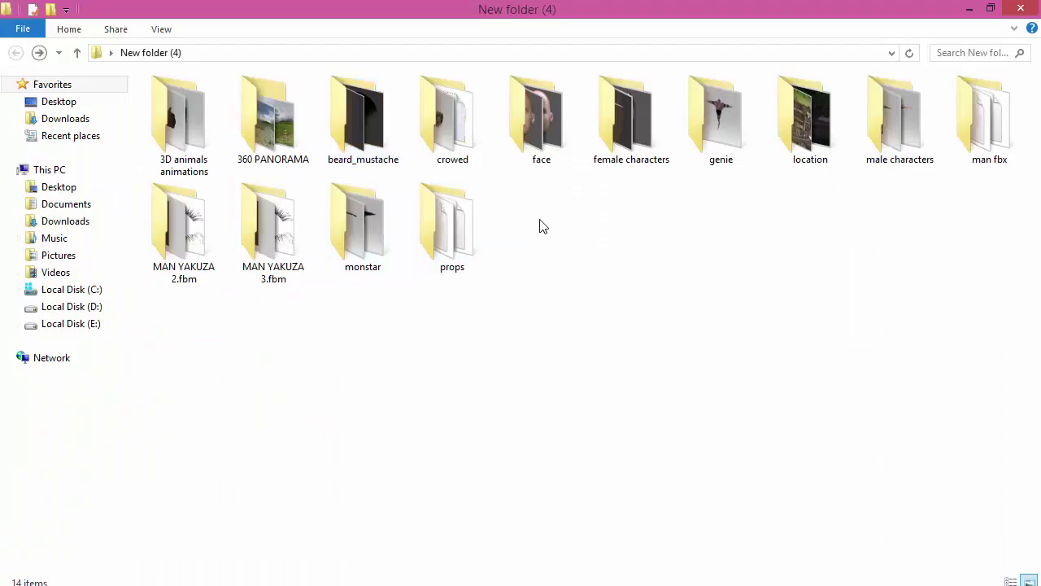
# Add the POPULATION INSIDE AEROPLANE avatar from the crowed folder to the iClone scene and inspect the seated crowd.
pyautogui.doubleClick(469, 142)
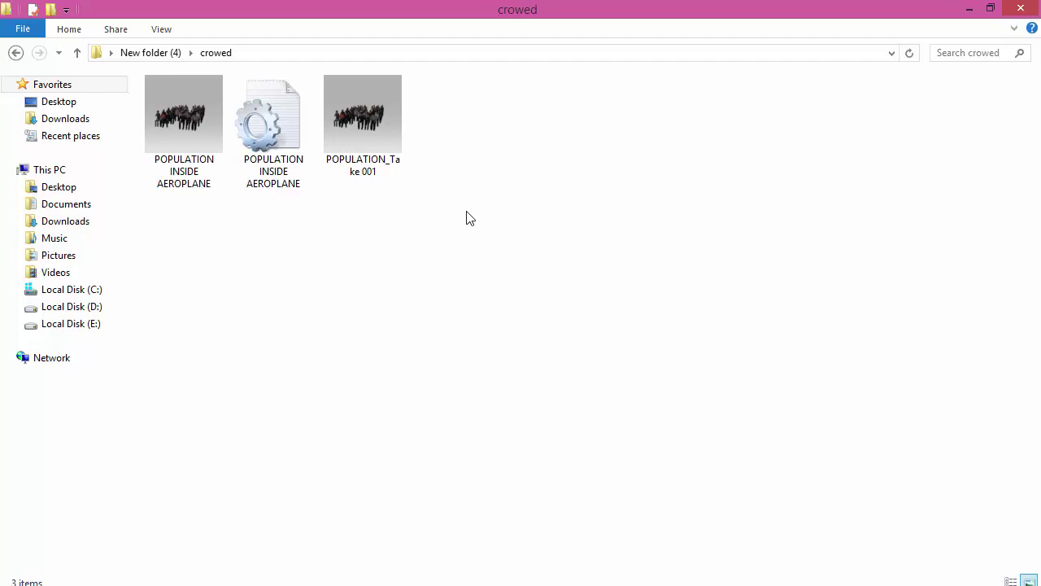
pyautogui.moveTo(188, 127); pyautogui.dragTo(616, 375)
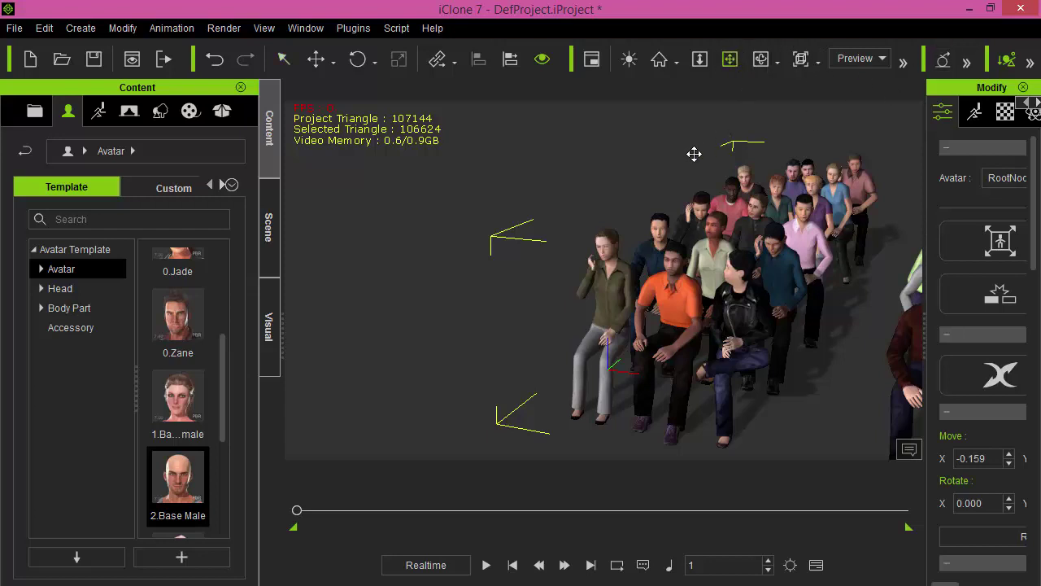
pyautogui.moveTo(693, 154); pyautogui.dragTo(596, 239, button='right')
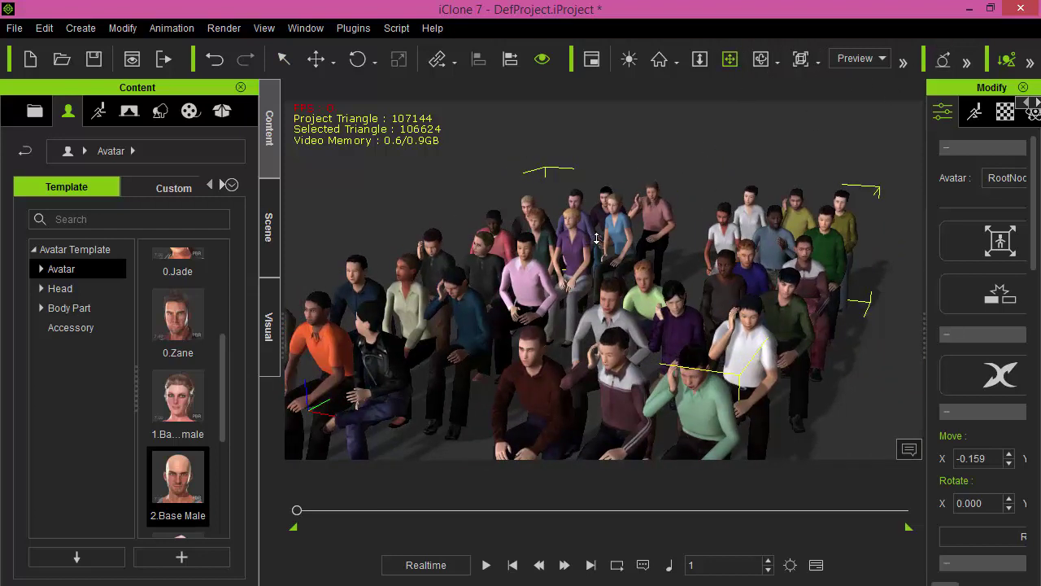
pyautogui.moveTo(597, 239); pyautogui.dragTo(642, 245, button='middle')
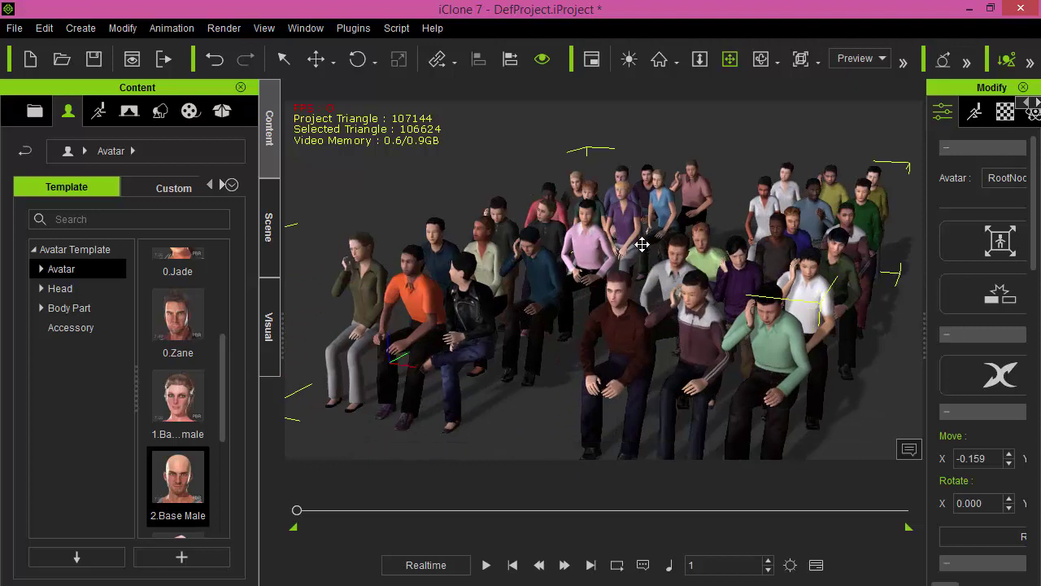
pyautogui.scroll(-2, 623, 222)
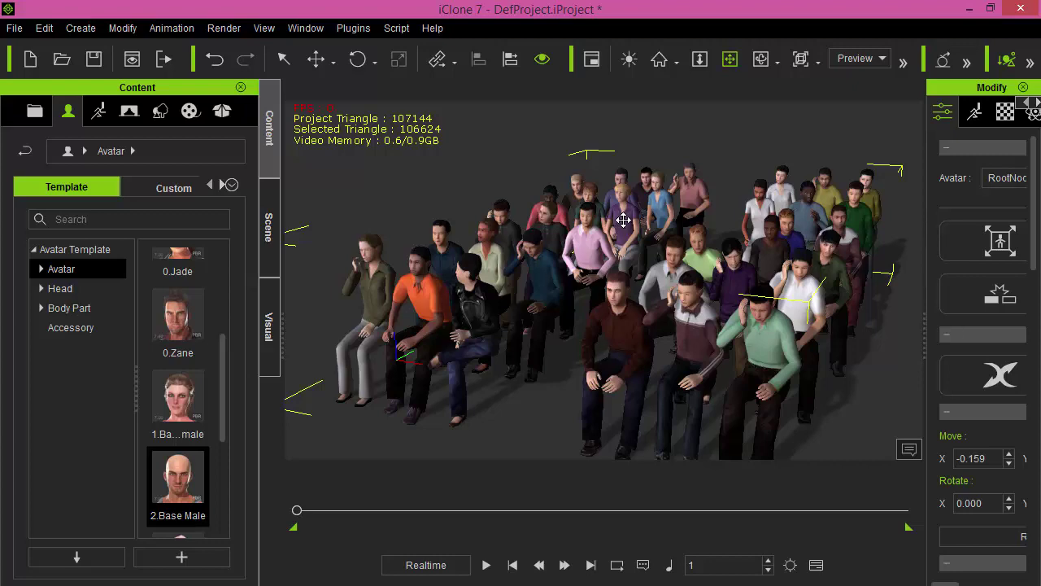
pyautogui.moveTo(594, 238); pyautogui.dragTo(611, 272, button='right')
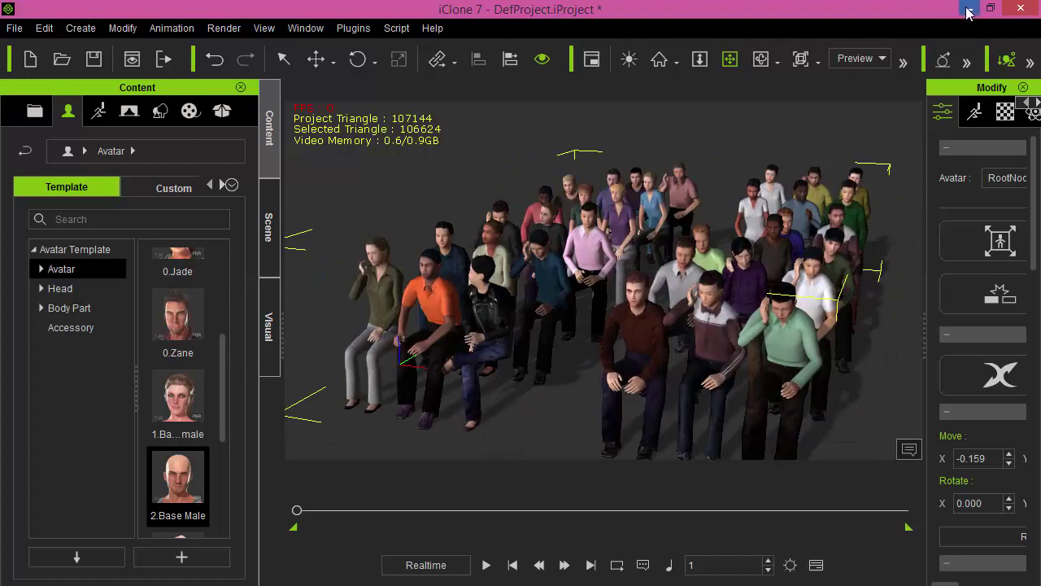
# Apply the POPULATION_Take 001 motion from the crowed folder to the seated crowd and play the animation.
pyautogui.click(968, 10)
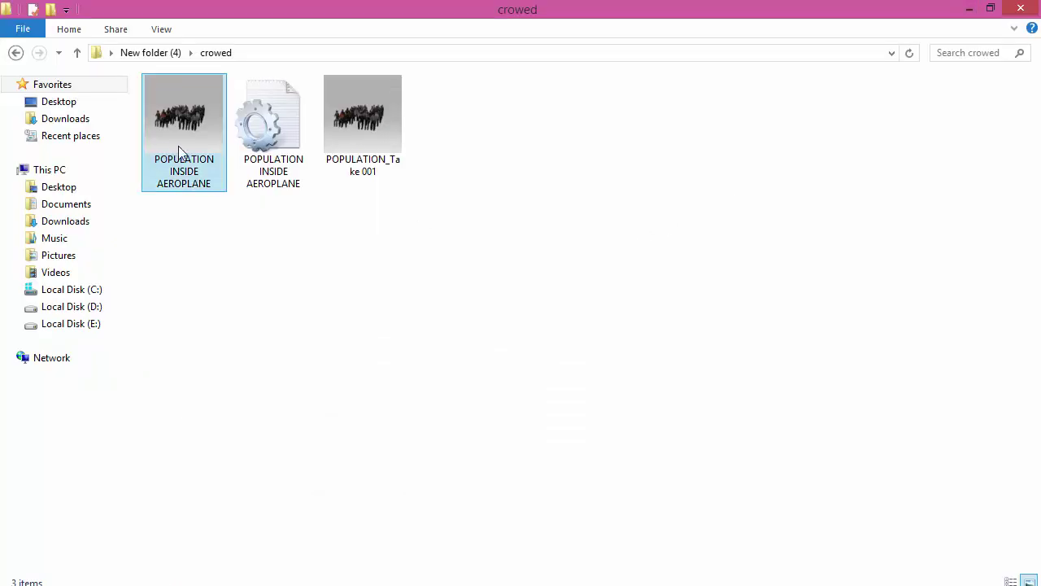
pyautogui.moveTo(364, 154); pyautogui.dragTo(514, 316)
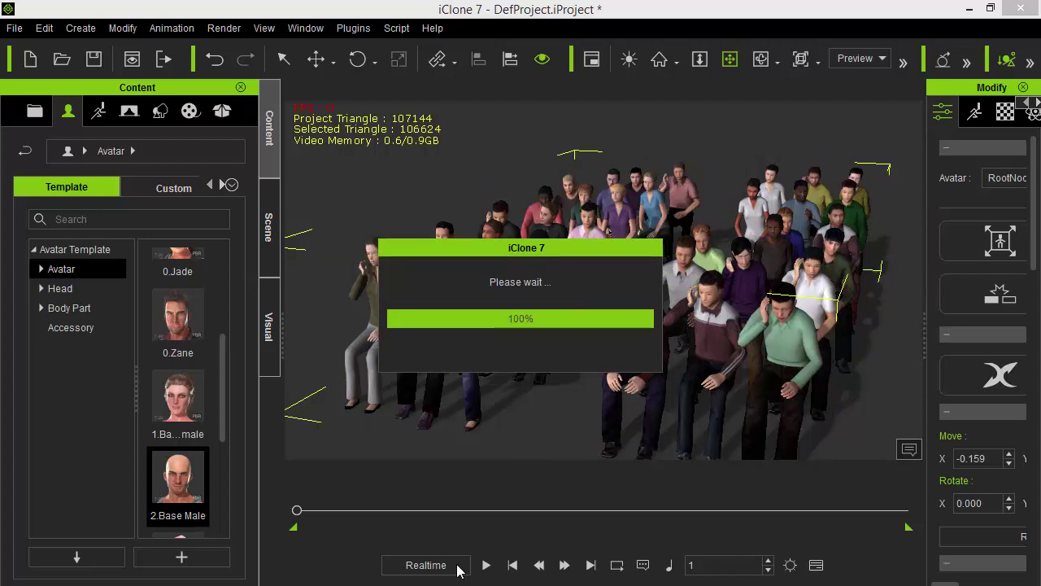
pyautogui.click(485, 568)
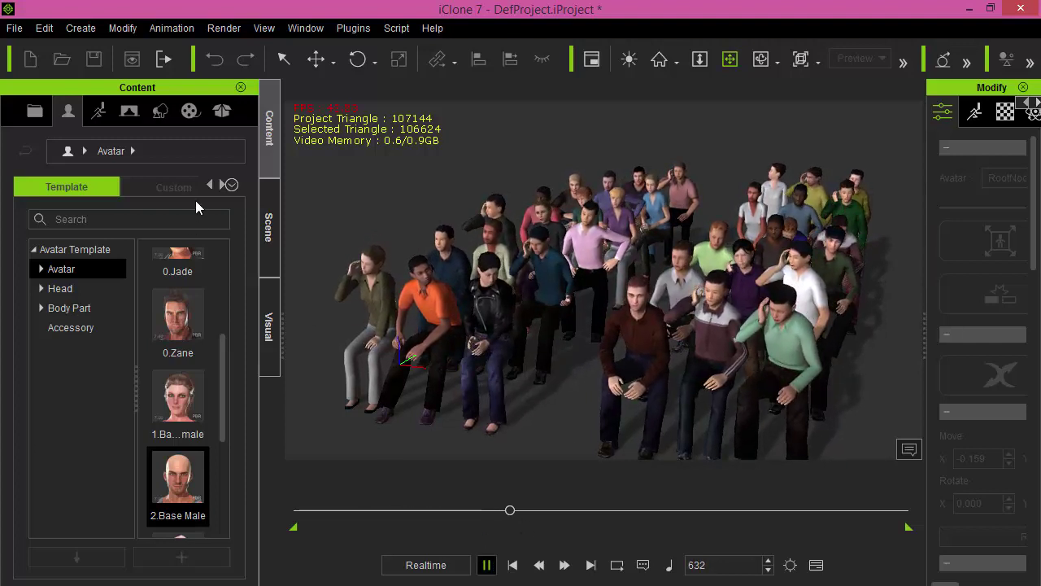
# Start a new iClone project to clear the crowd from the scene.
pyautogui.click(15, 27)
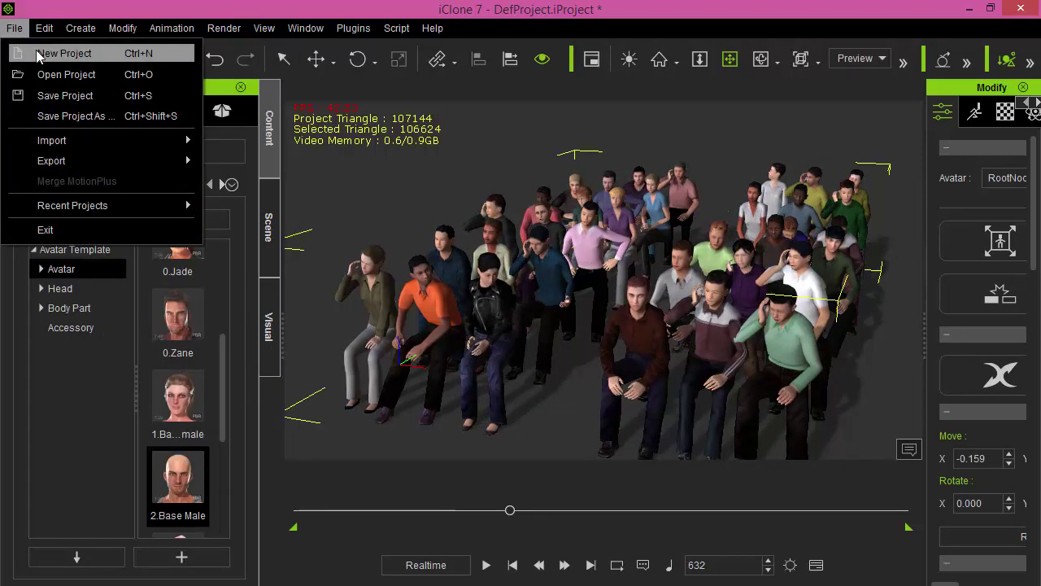
pyautogui.click(37, 54)
pyautogui.click(545, 341)
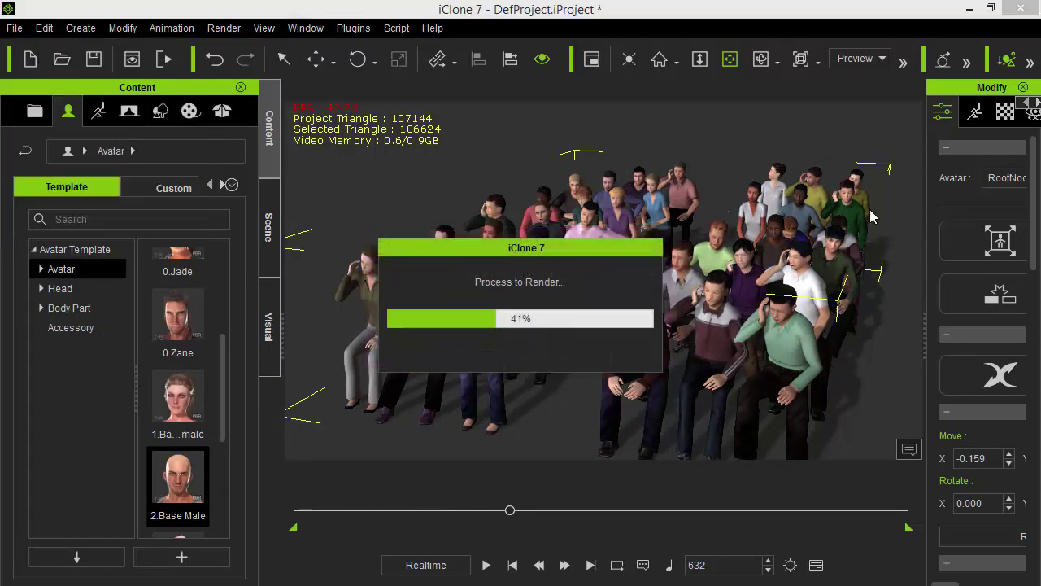
# Switch to the file browser, examine the contents of the face folder, and return to New folder (4).
pyautogui.click(968, 9)
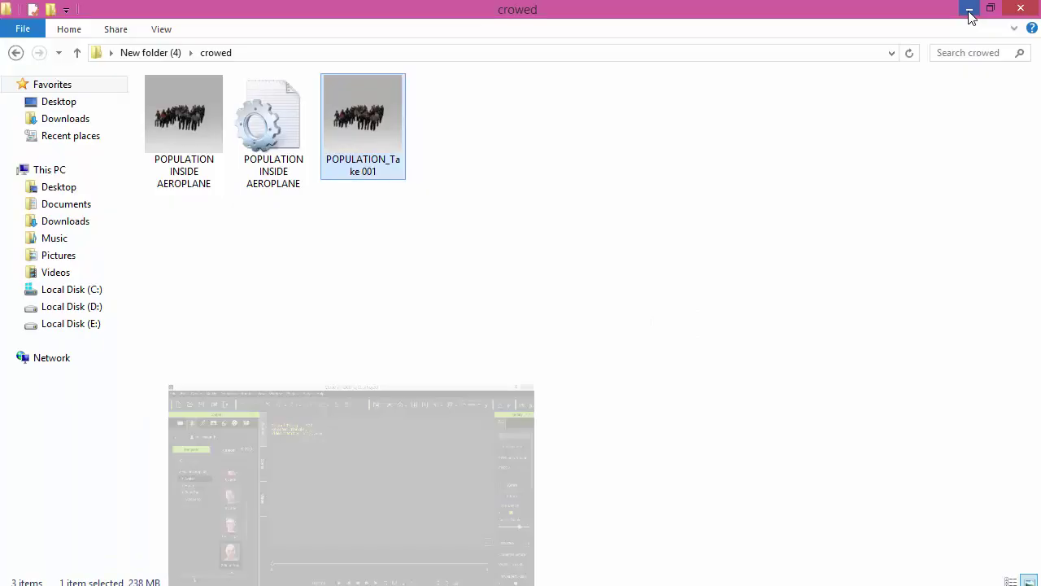
pyautogui.click(16, 52)
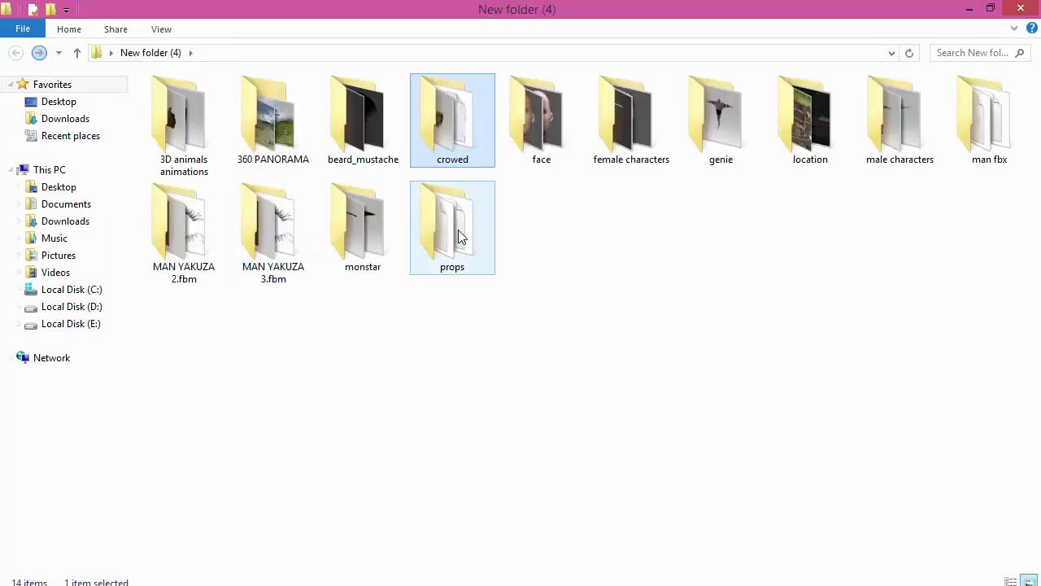
pyautogui.click(635, 235)
pyautogui.doubleClick(522, 112)
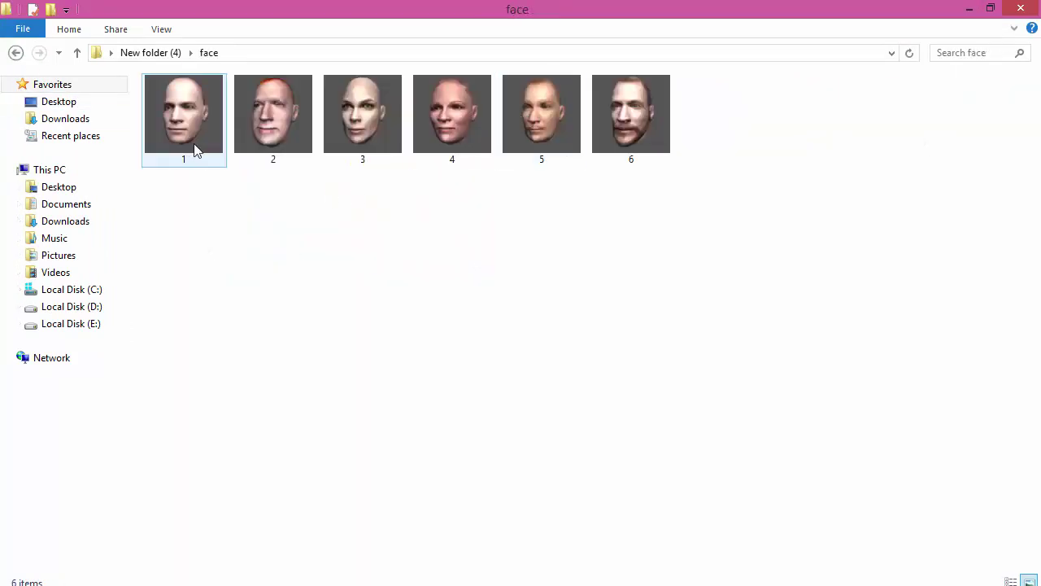
pyautogui.click(16, 53)
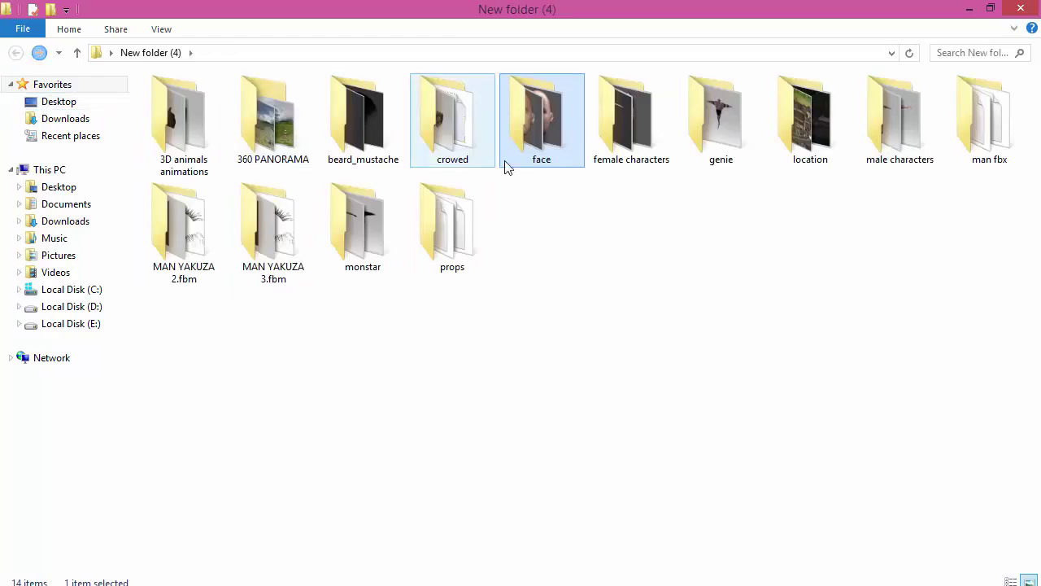
# Add the JAPONEZA 5 avatar from the female characters folder to the iClone scene and inspect her up close.
pyautogui.doubleClick(632, 114)
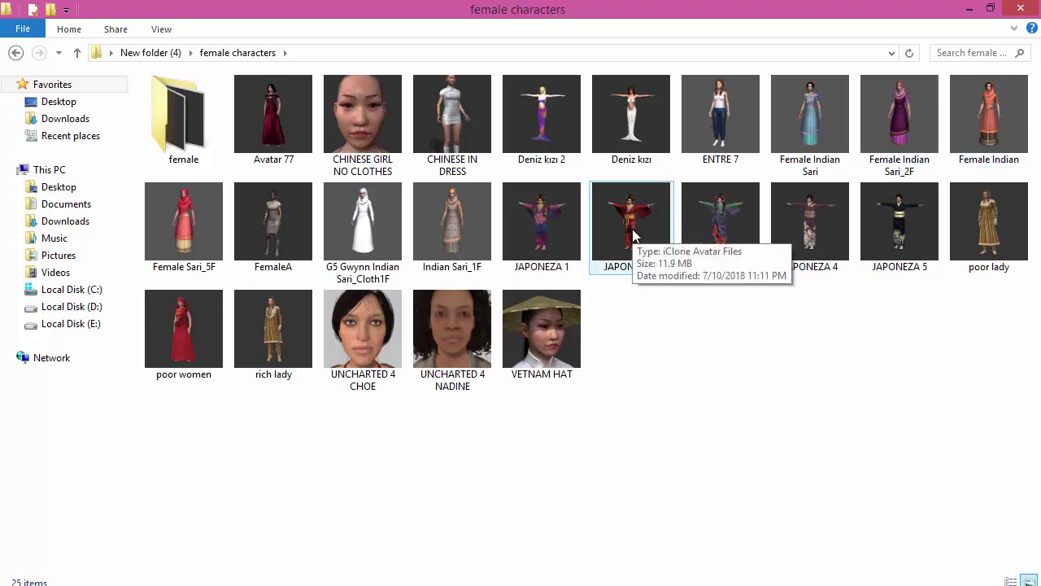
pyautogui.moveTo(895, 225); pyautogui.dragTo(629, 383)
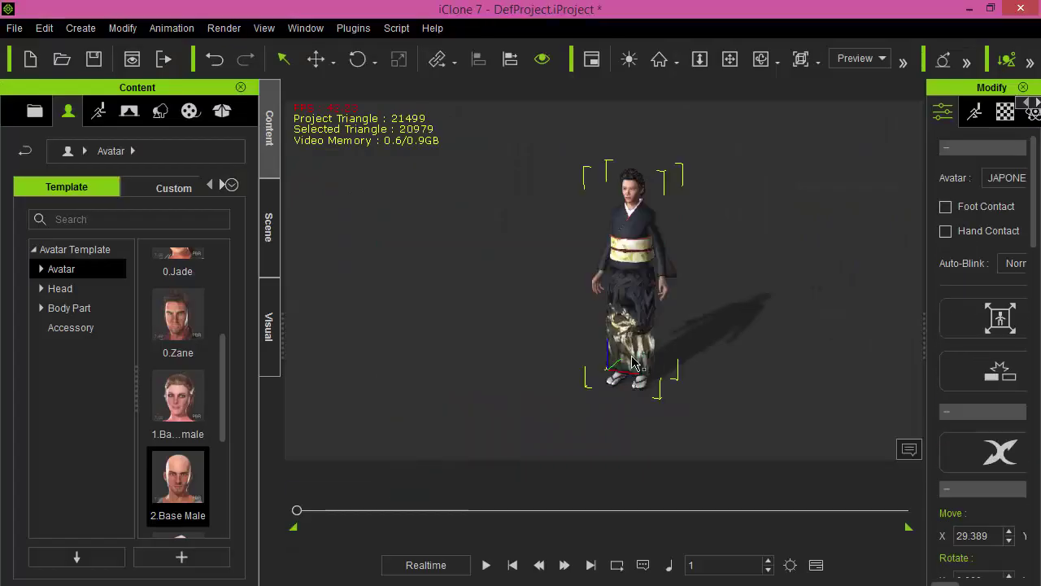
pyautogui.scroll(3, 638, 305)
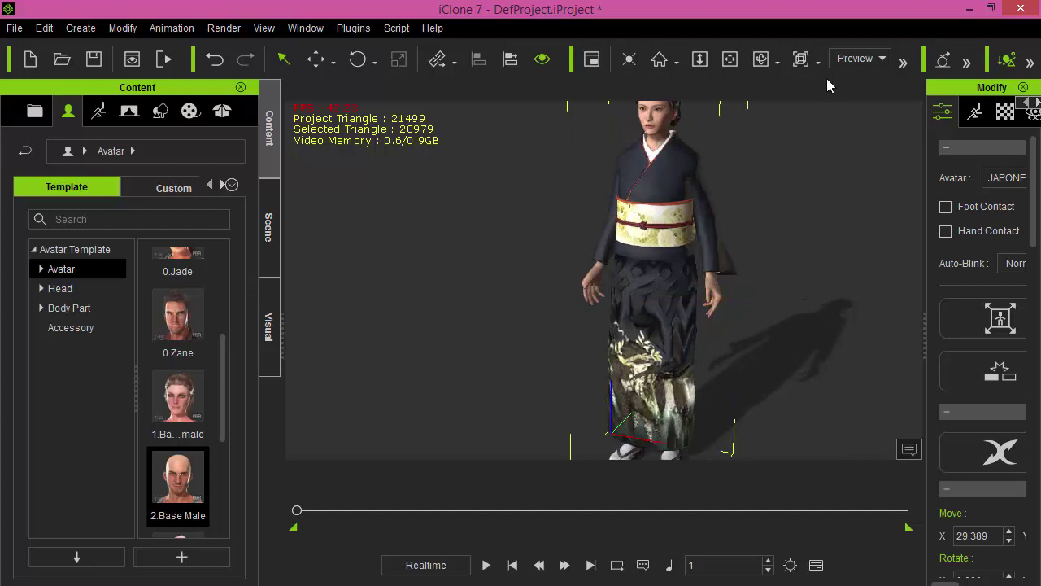
pyautogui.click(760, 59)
pyautogui.moveTo(610, 264); pyautogui.dragTo(735, 281)
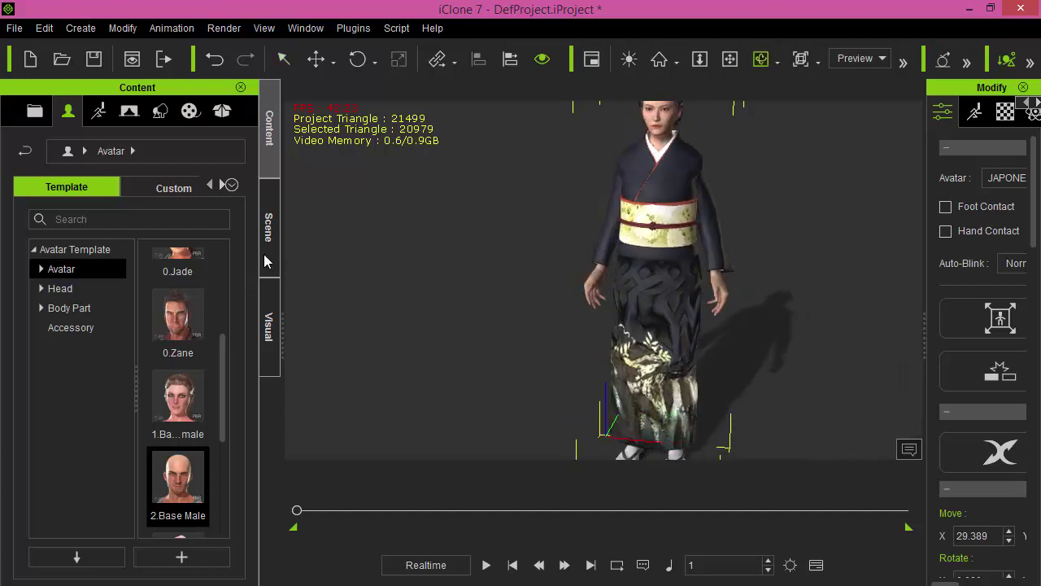
# Apply the first female idle motion (ending in el01) from the 04_CC MixMove_Female templates to the kimono avatar and preview its playback.
pyautogui.click(101, 114)
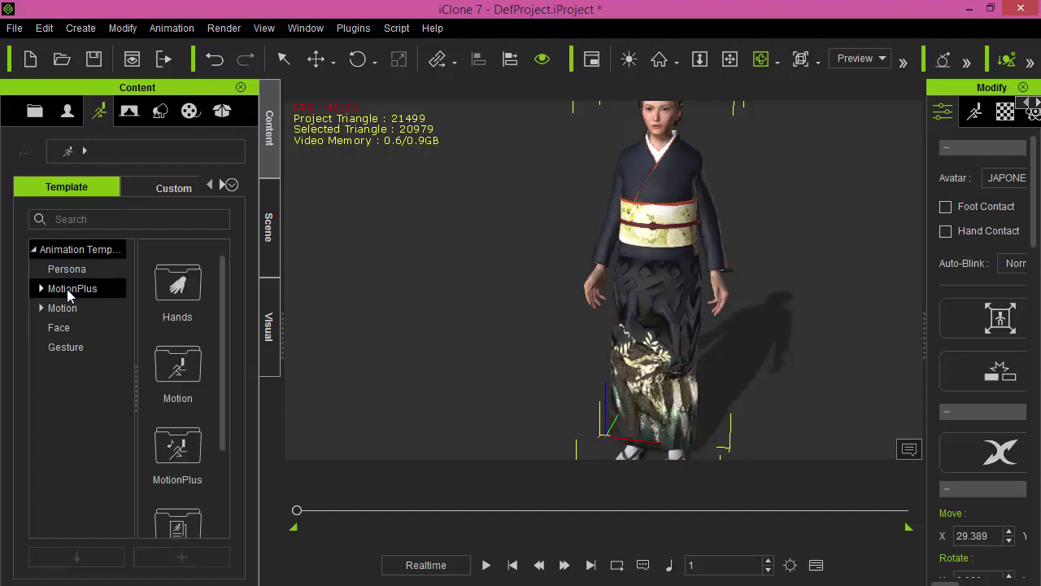
pyautogui.click(65, 326)
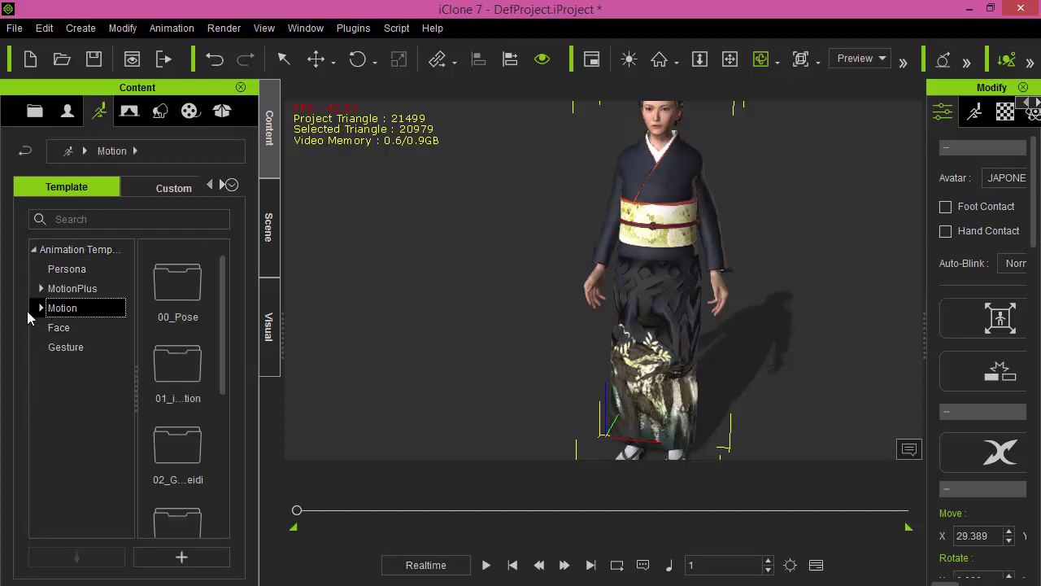
pyautogui.click(39, 311)
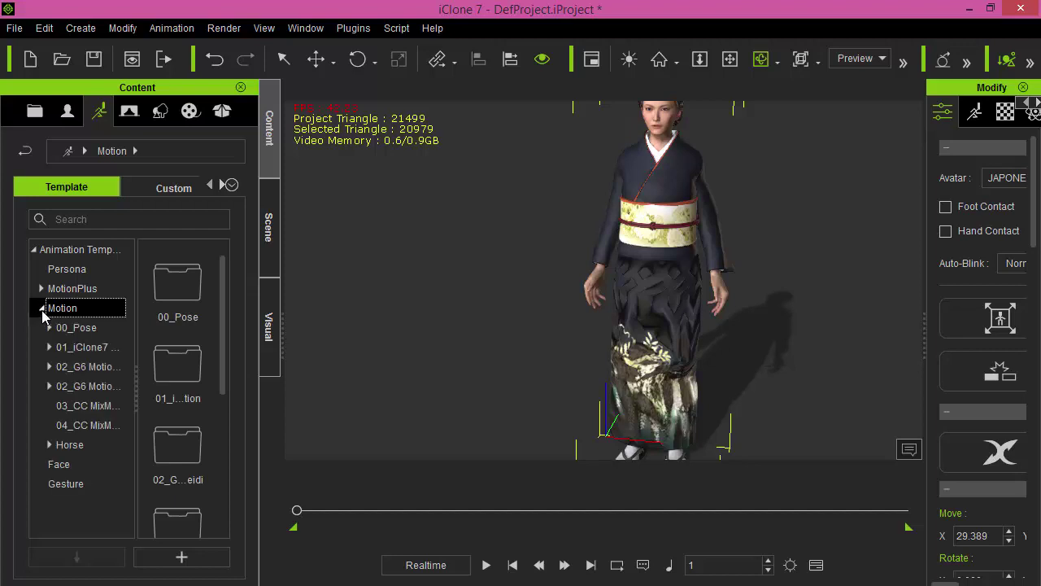
pyautogui.click(107, 428)
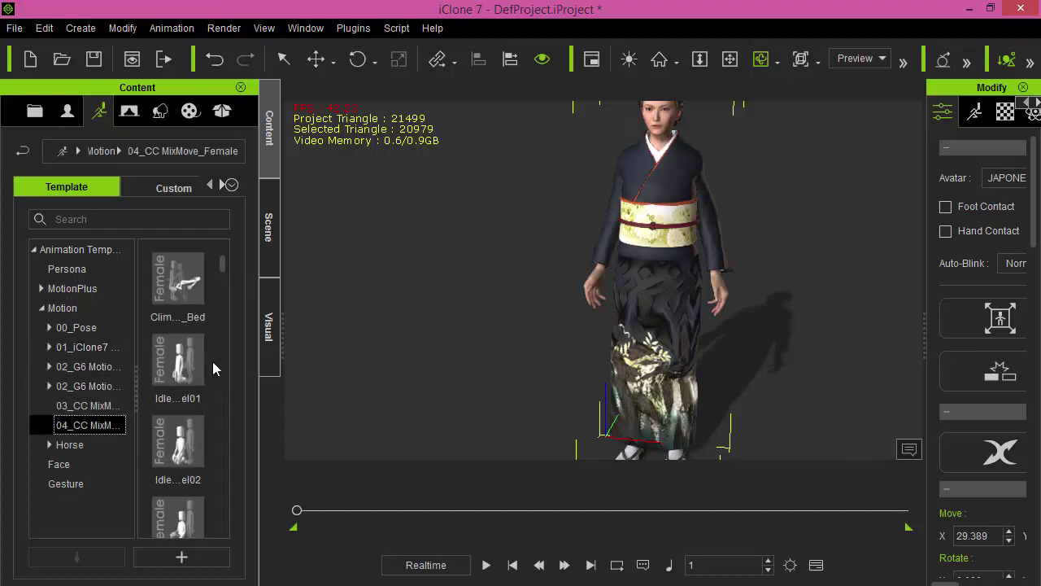
pyautogui.moveTo(202, 394); pyautogui.dragTo(671, 261)
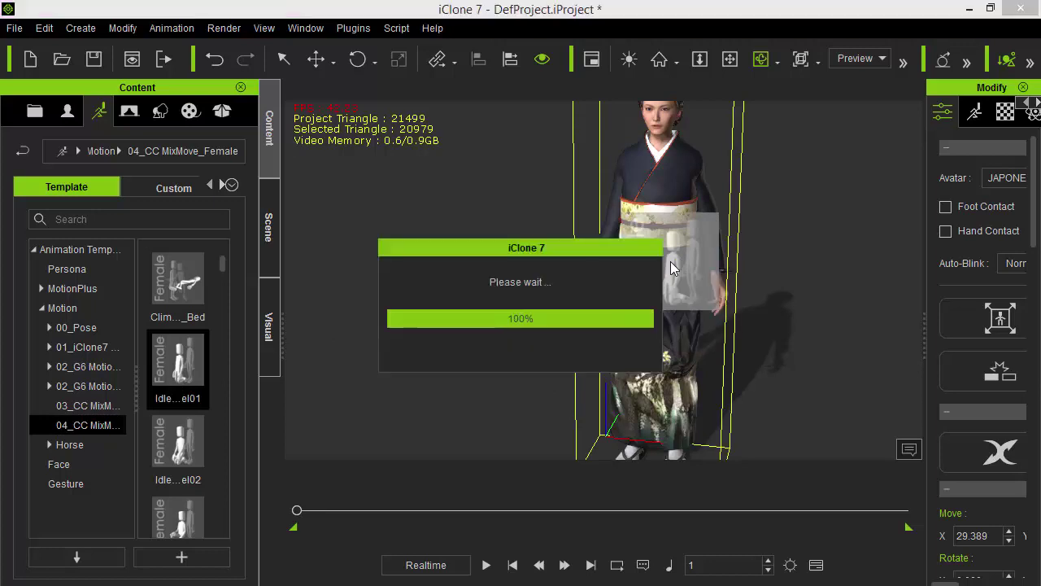
pyautogui.click(482, 571)
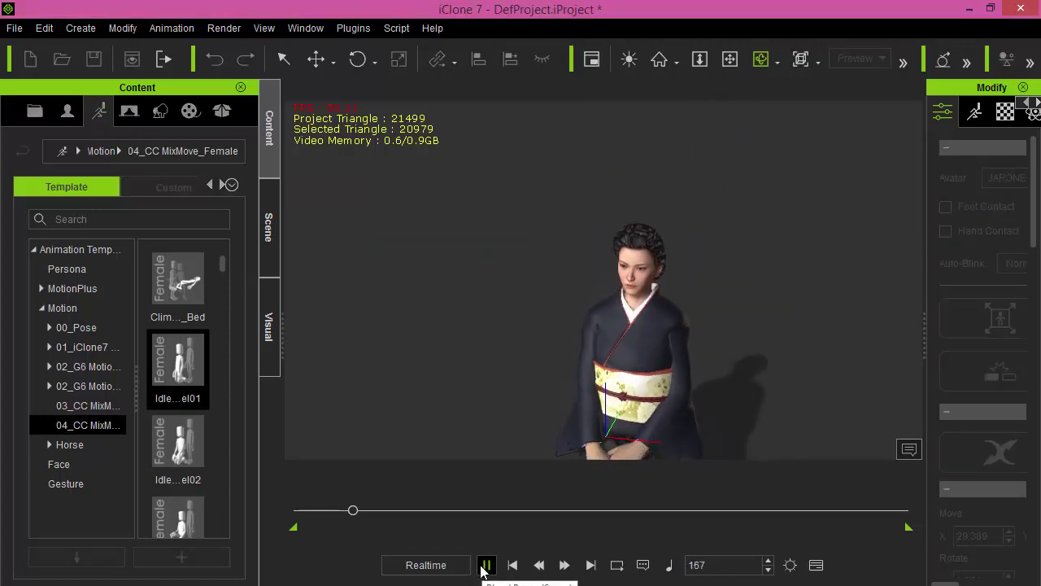
pyautogui.click(484, 567)
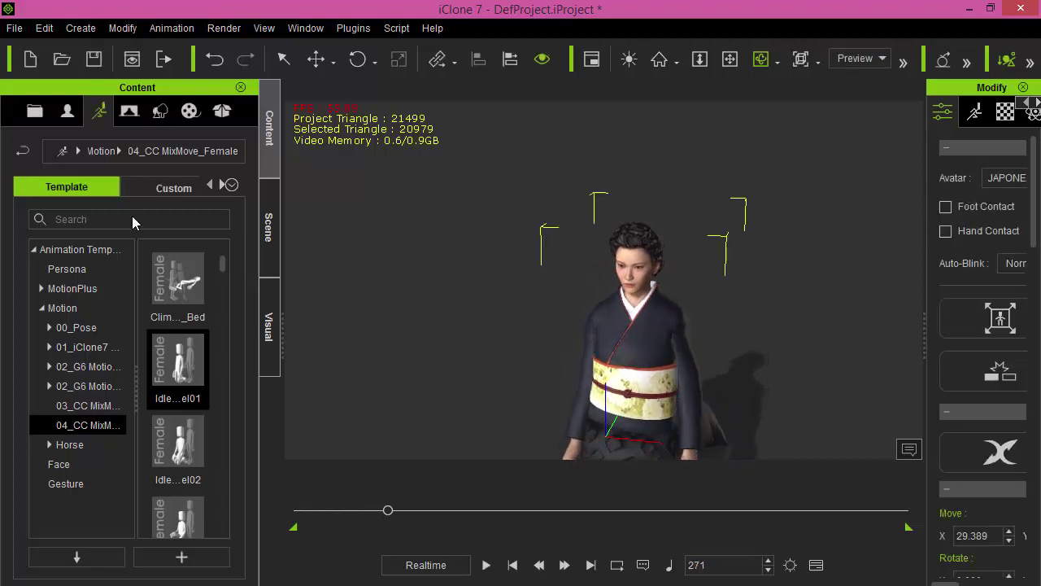
# Start a new iClone project without saving, clearing the kimono avatar from the scene.
pyautogui.click(14, 28)
pyautogui.click(32, 53)
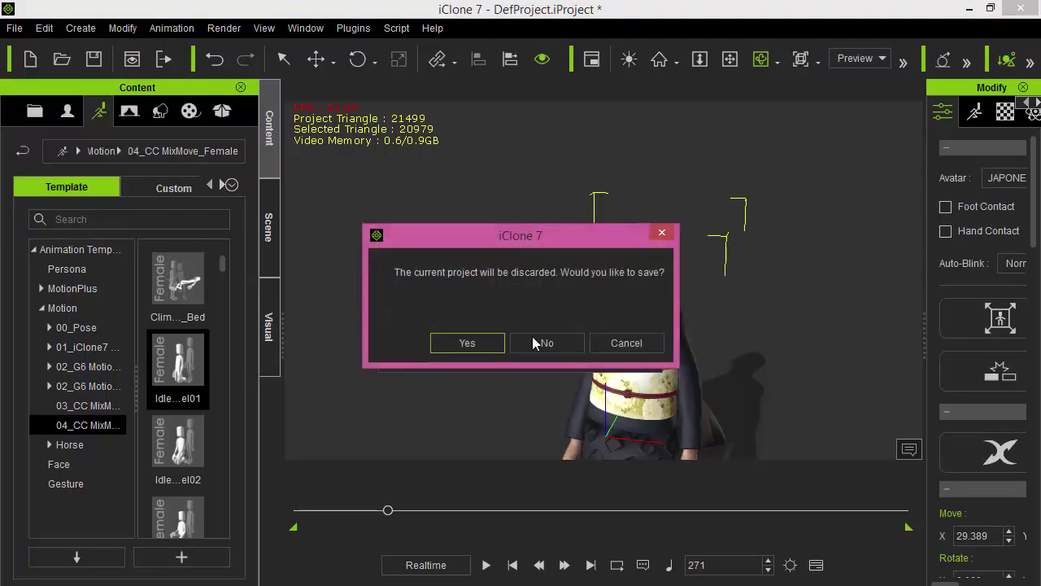
pyautogui.click(539, 346)
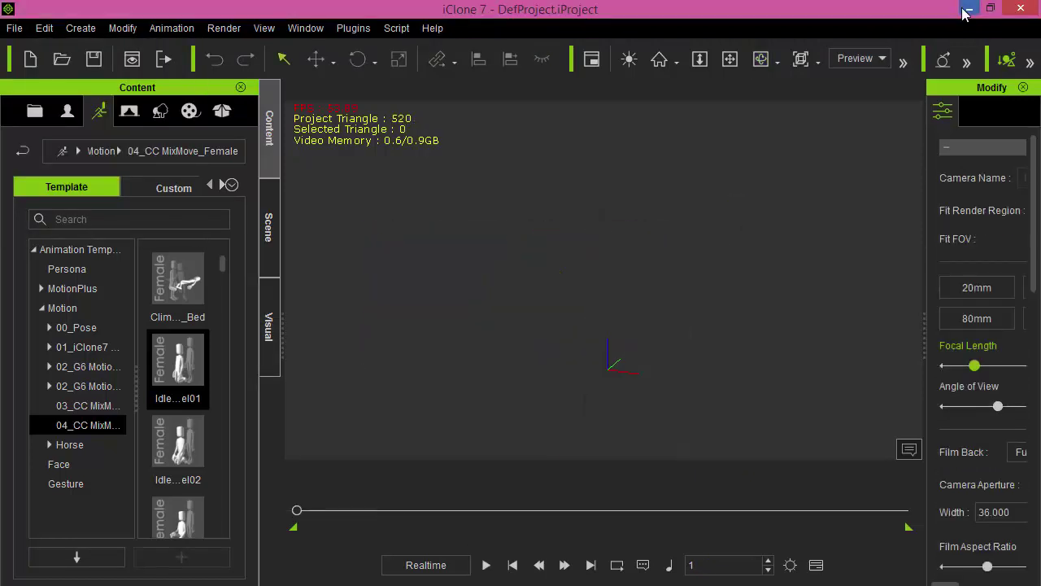
# Switch to the file browser, examine the contents of the genie folder, and return to New folder (4).
pyautogui.click(968, 8)
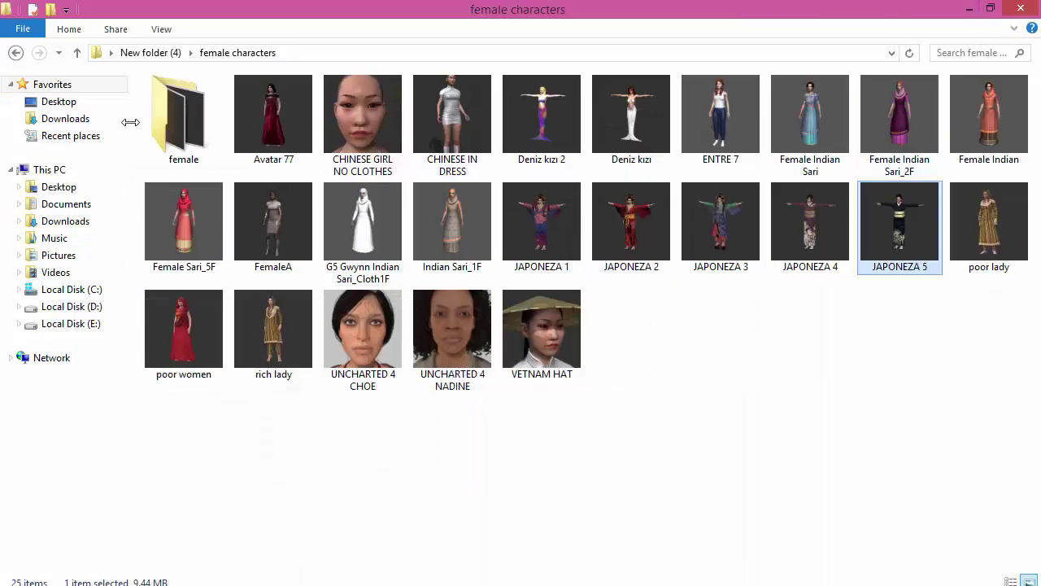
pyautogui.click(16, 52)
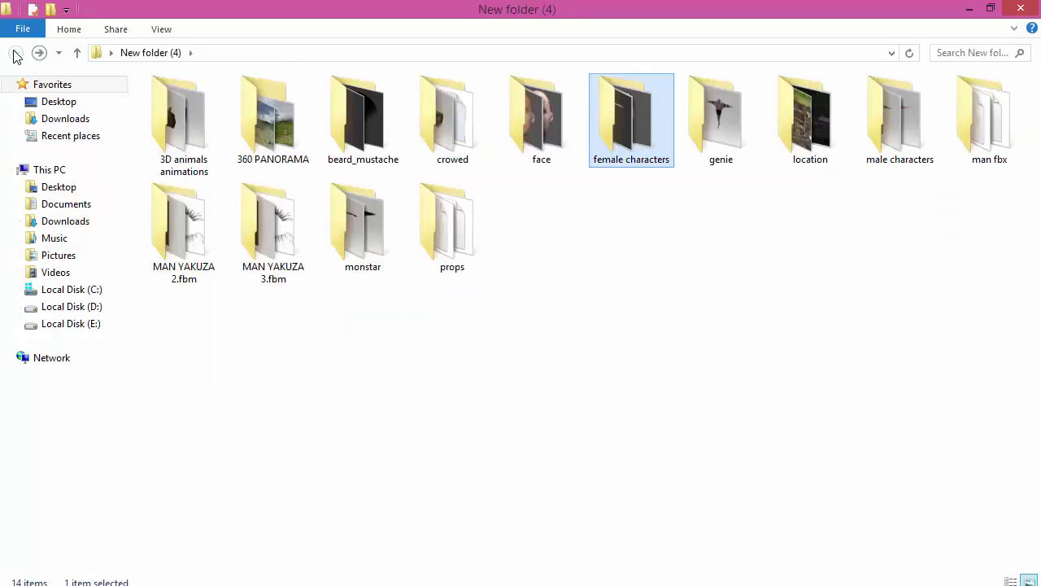
pyautogui.doubleClick(722, 122)
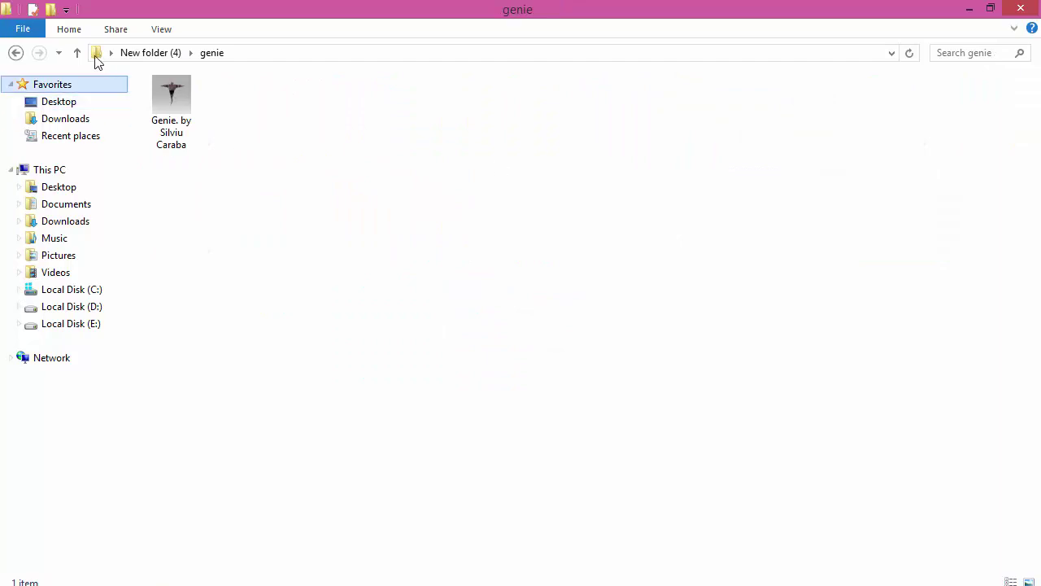
pyautogui.click(15, 54)
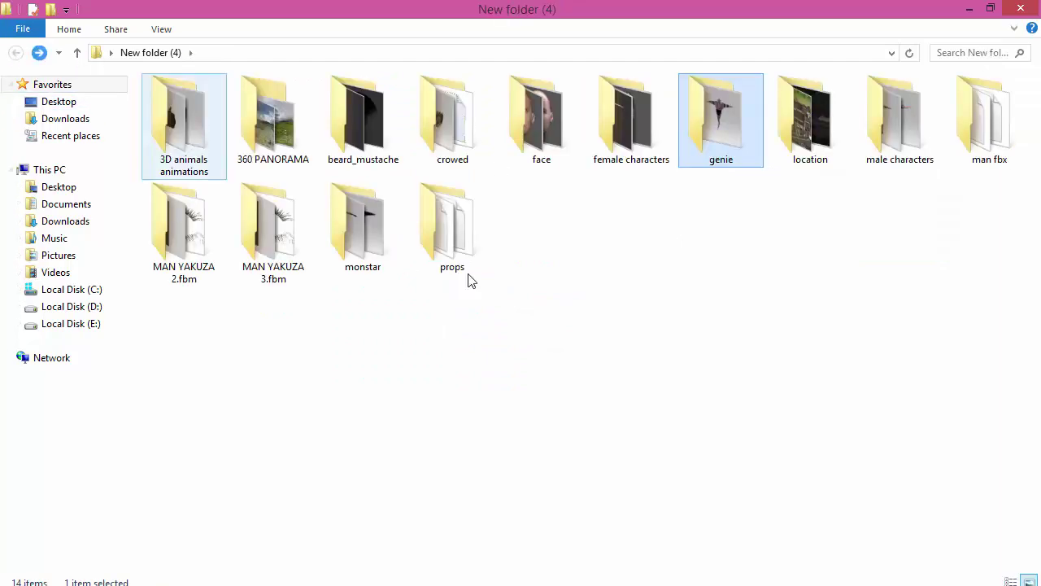
# Load the BIG ROOM FROM MANSHON project from the location folder into iClone and inspect the room from another angle.
pyautogui.doubleClick(805, 132)
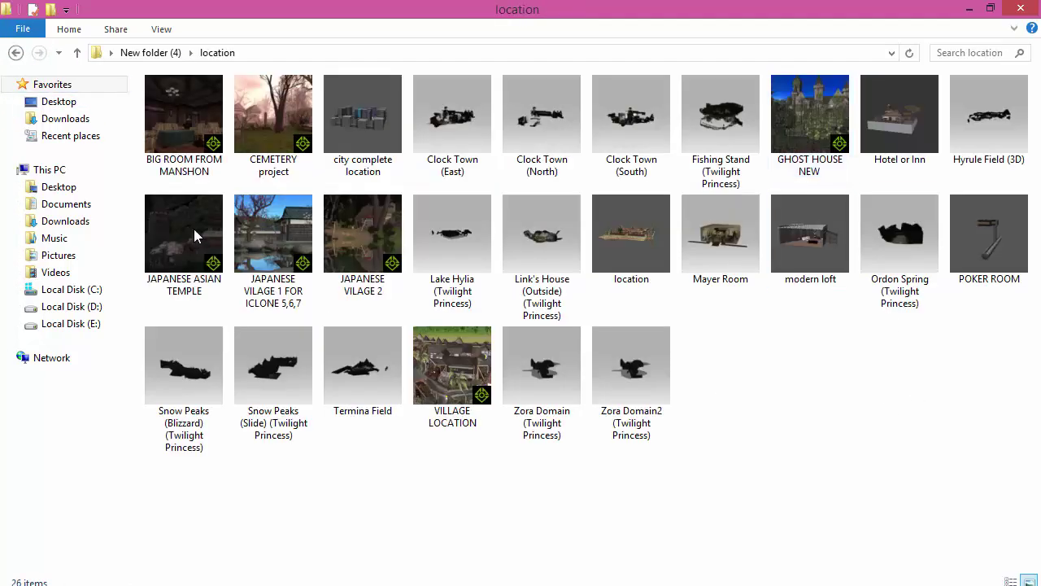
pyautogui.moveTo(178, 132); pyautogui.dragTo(680, 305)
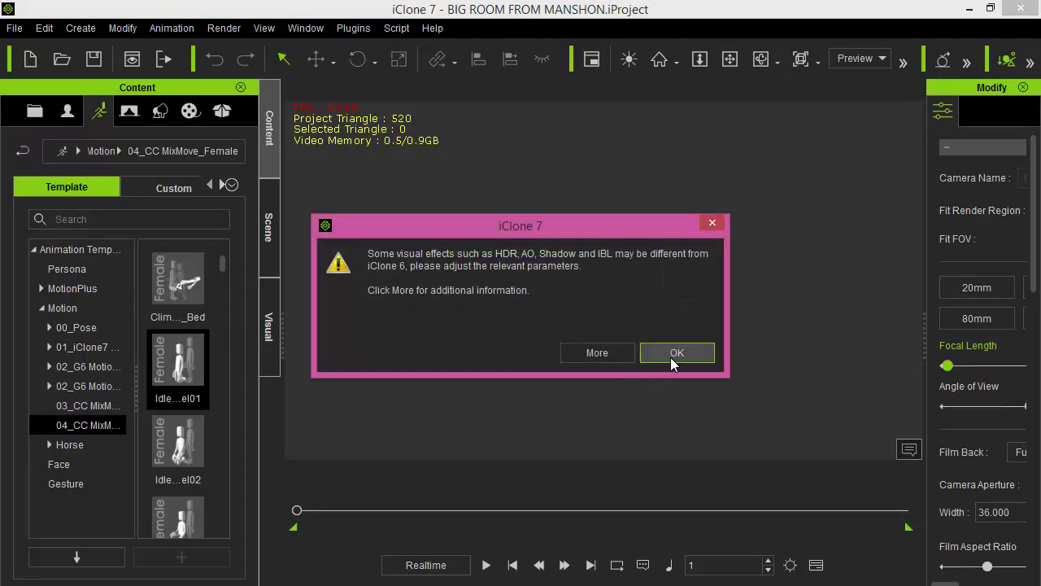
pyautogui.click(673, 358)
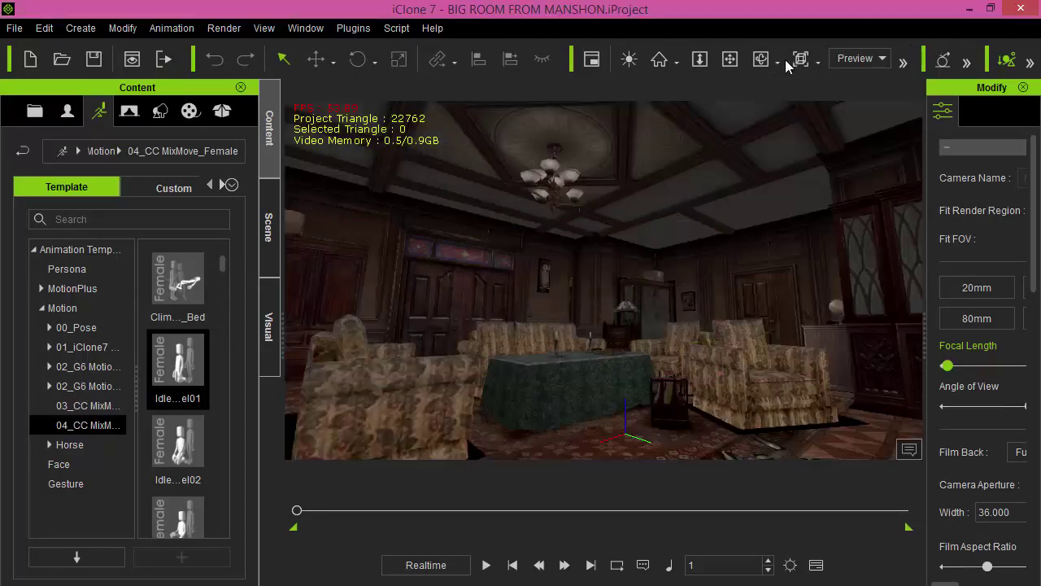
pyautogui.click(760, 59)
pyautogui.moveTo(656, 286); pyautogui.dragTo(663, 348)
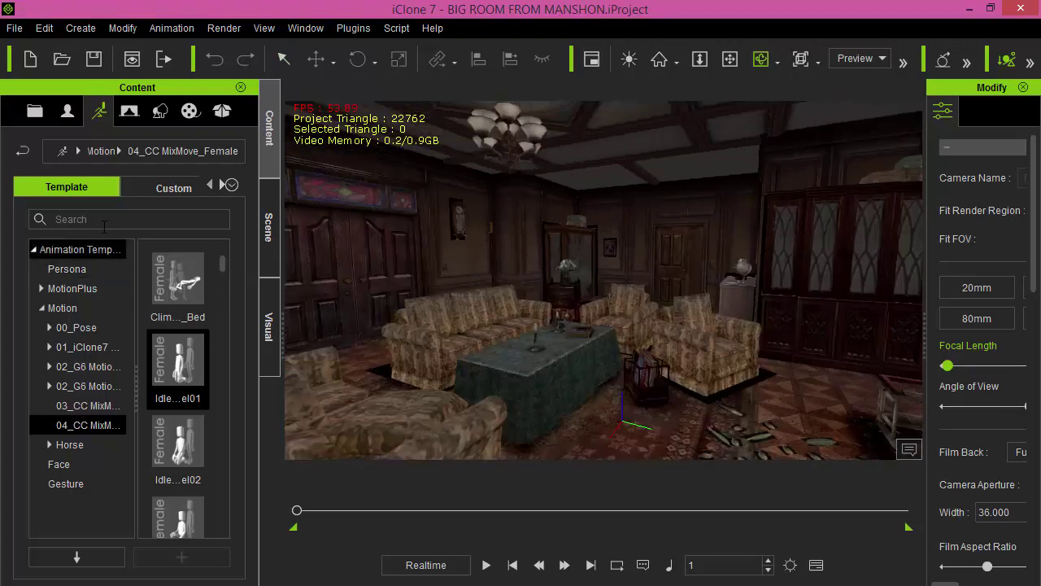
# Add the 1.Base Female avatar from the avatar templates to the mansion room and view her from the front.
pyautogui.click(70, 113)
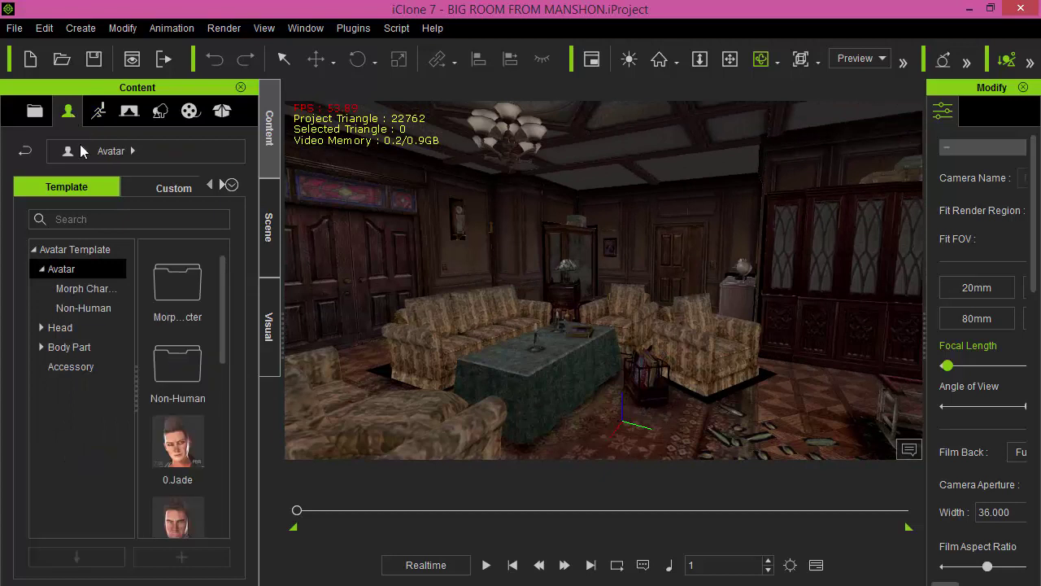
pyautogui.scroll(-2, 224, 366)
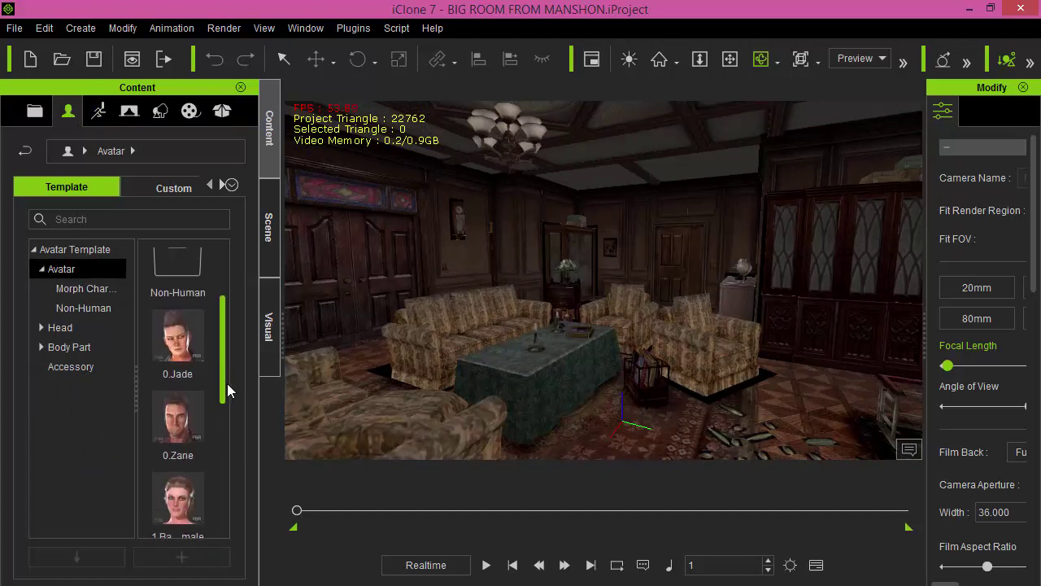
pyautogui.scroll(-1, 228, 390)
pyautogui.moveTo(177, 382); pyautogui.dragTo(620, 445)
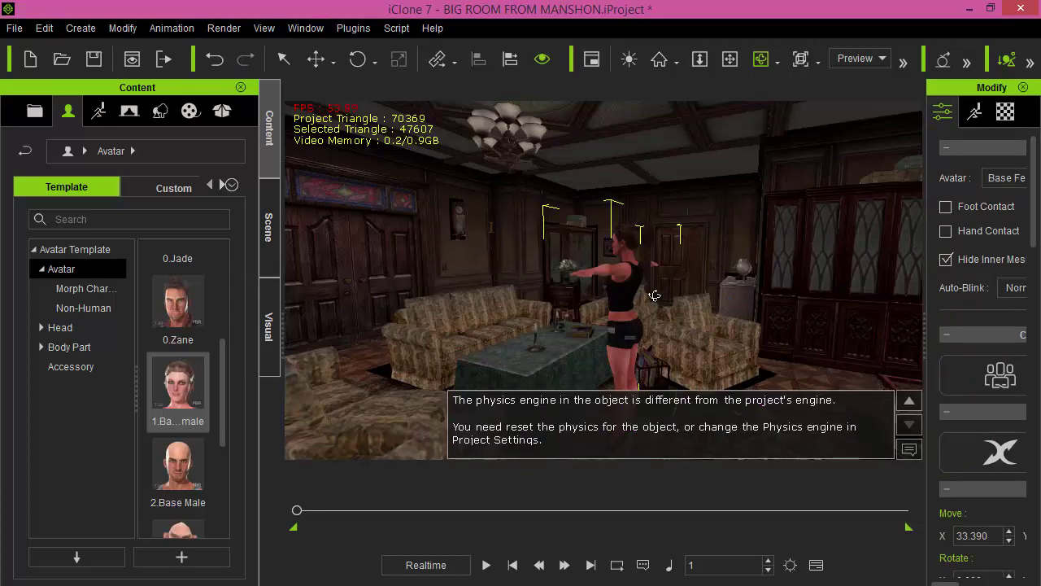
pyautogui.moveTo(655, 295); pyautogui.dragTo(650, 354, button='right')
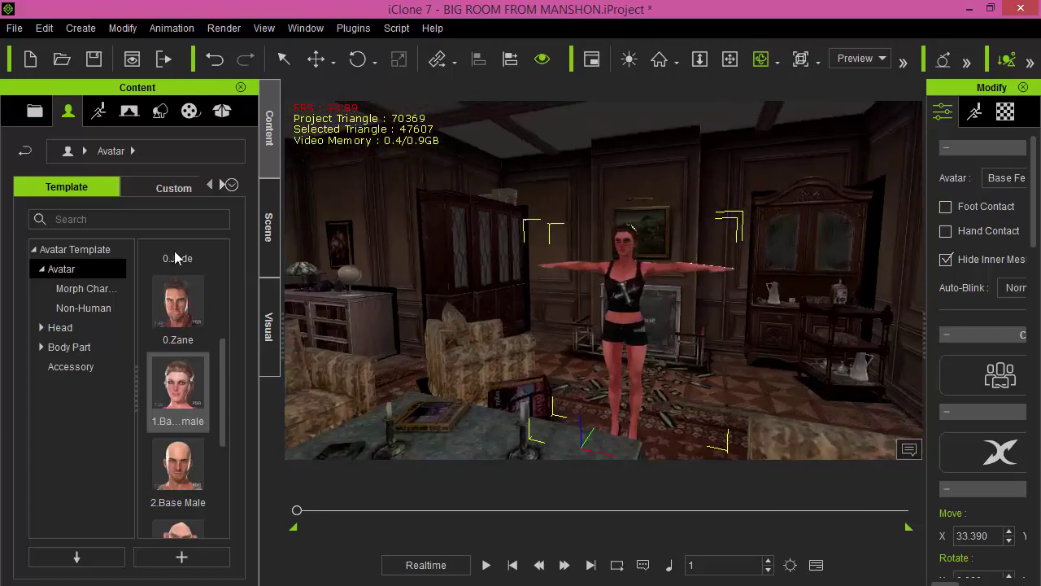
# Start a new project without saving the mansion room scene, and switch back to the file browser.
pyautogui.click(14, 27)
pyautogui.click(70, 53)
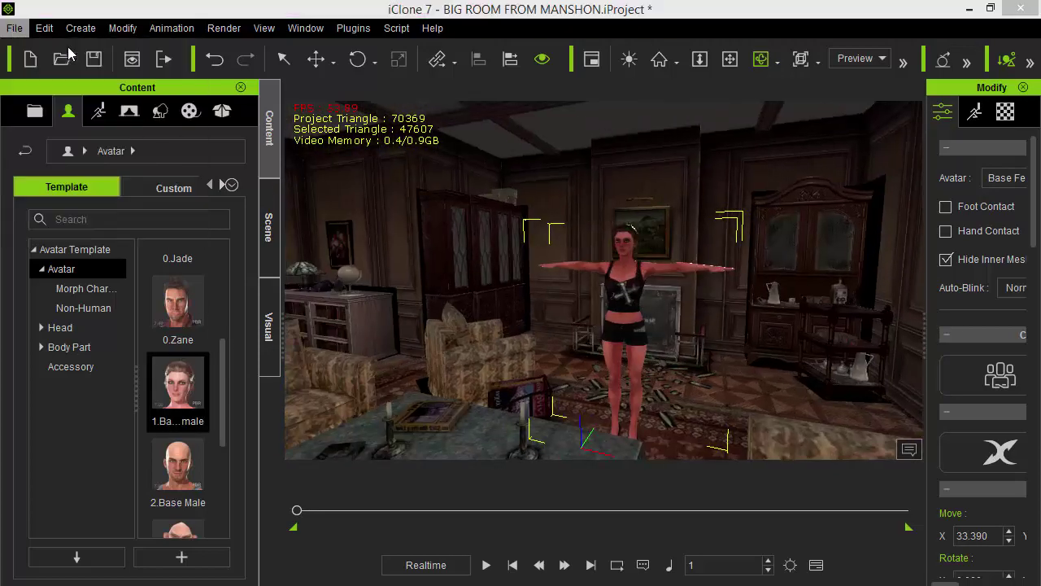
pyautogui.click(540, 344)
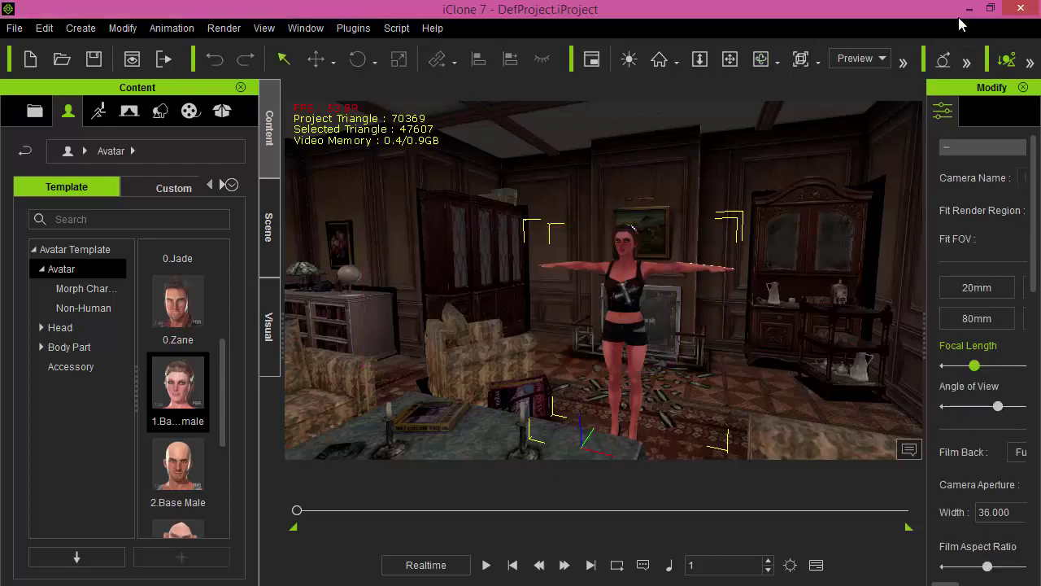
pyautogui.click(969, 9)
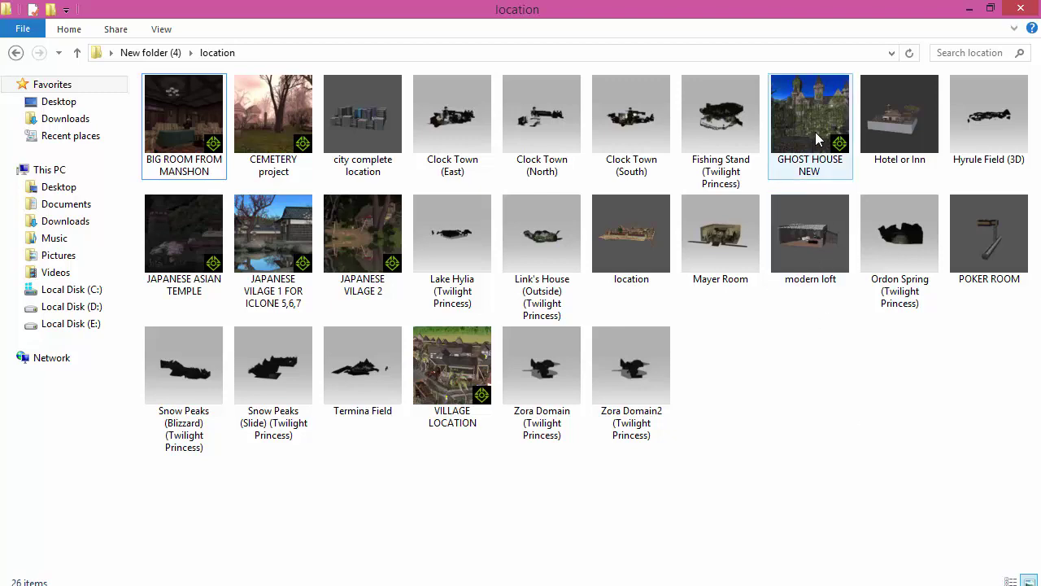
# Load the GHOST HOUSE NEW project from the location folder into iClone and explore the castle from the gate to its courtyard.
pyautogui.moveTo(815, 132); pyautogui.dragTo(508, 404)
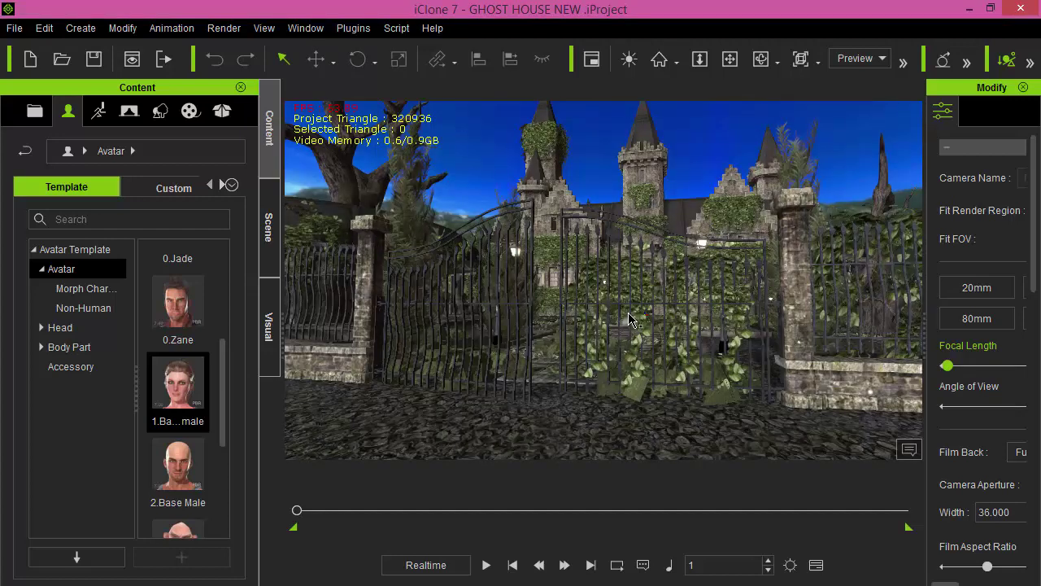
pyautogui.click(760, 60)
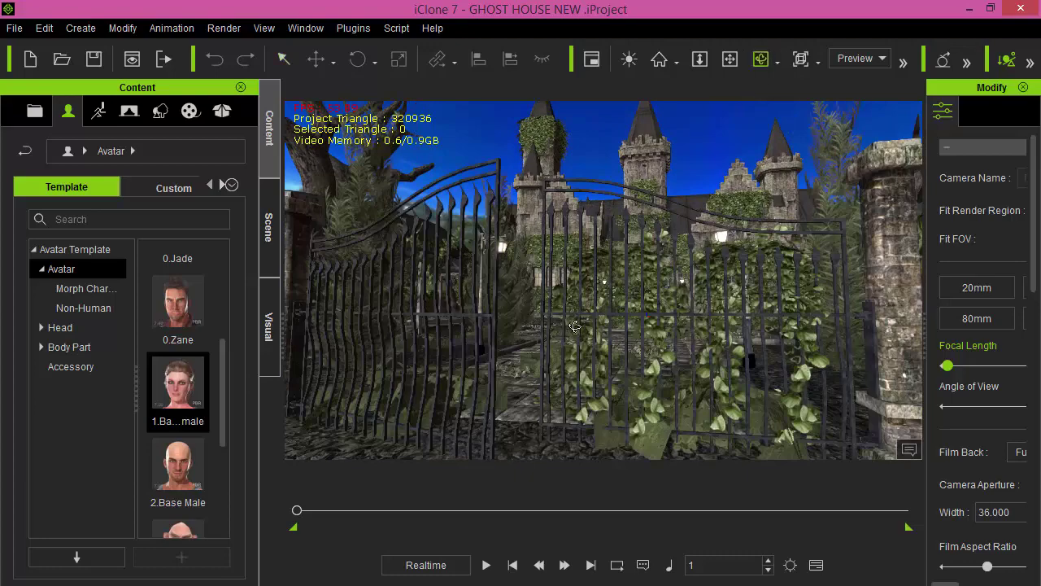
pyautogui.moveTo(649, 339); pyautogui.dragTo(604, 331)
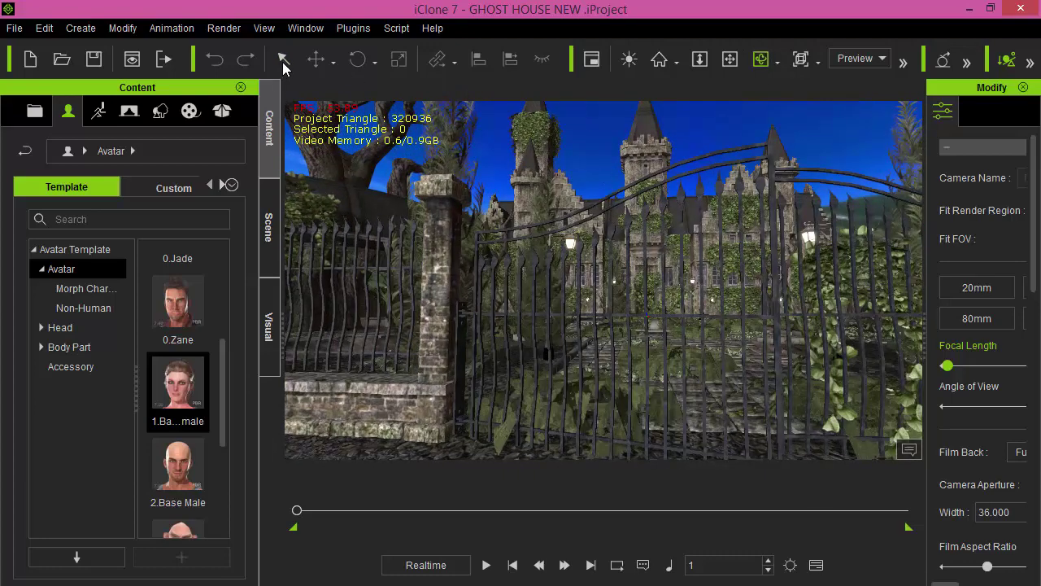
pyautogui.click(750, 333)
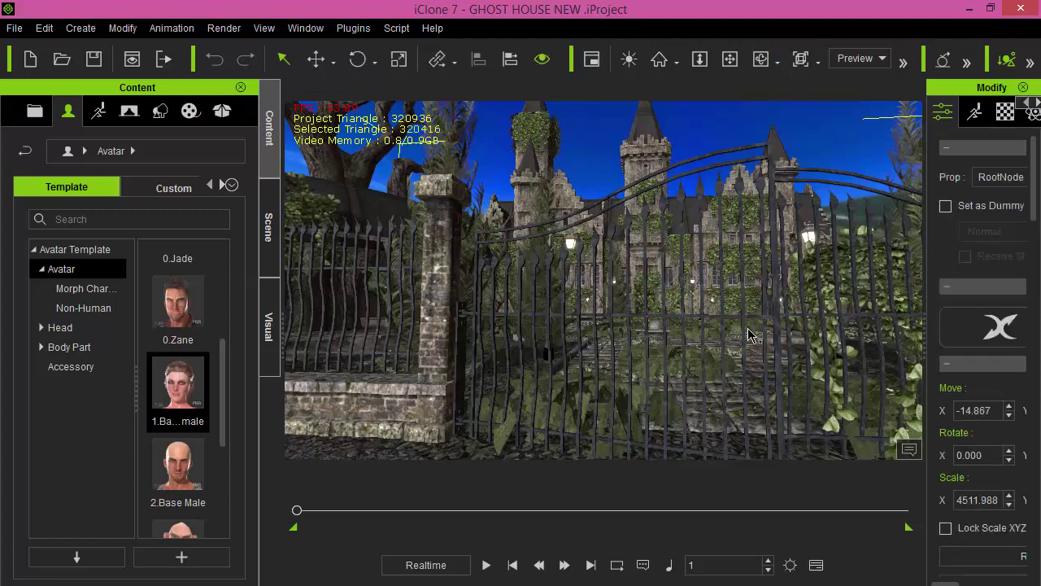
pyautogui.click(731, 59)
pyautogui.moveTo(701, 205); pyautogui.dragTo(701, 224)
pyautogui.moveTo(689, 296); pyautogui.dragTo(684, 273)
pyautogui.moveTo(610, 278); pyautogui.dragTo(880, 291)
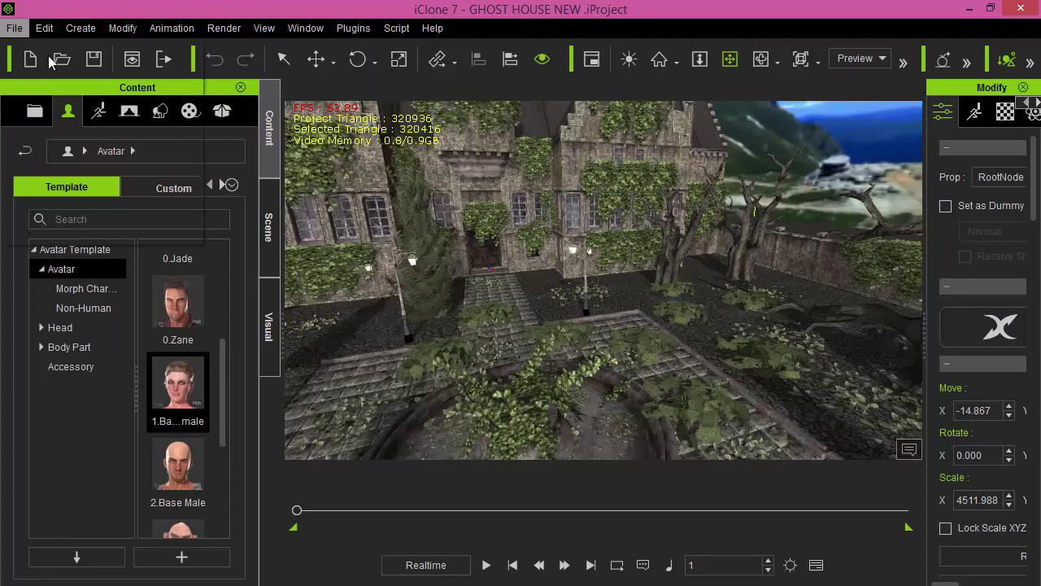
# Start a new project to clear the ghost house scene, and switch to the file browser.
pyautogui.click(14, 28)
pyautogui.click(82, 73)
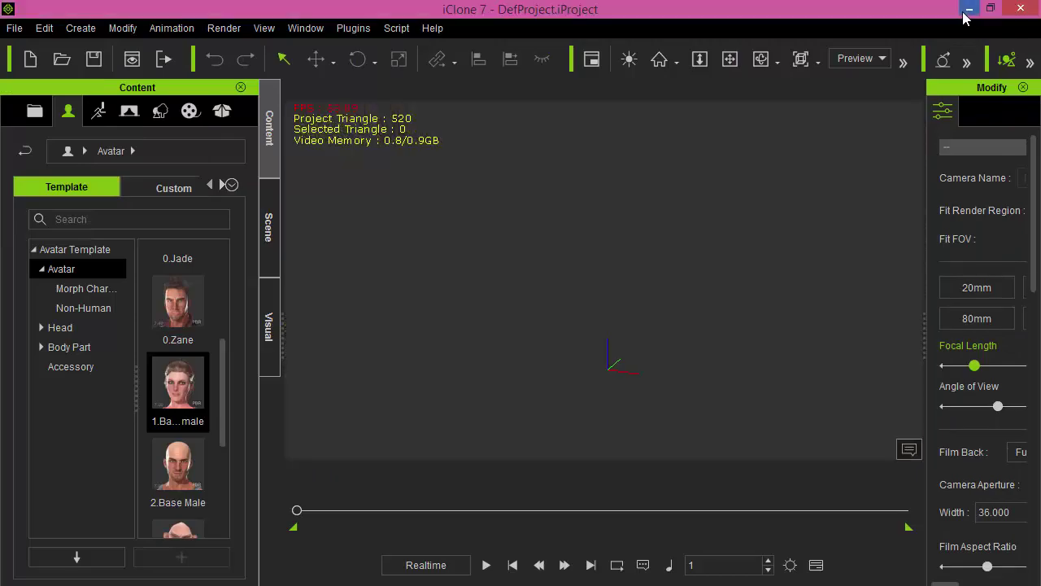
pyautogui.click(967, 11)
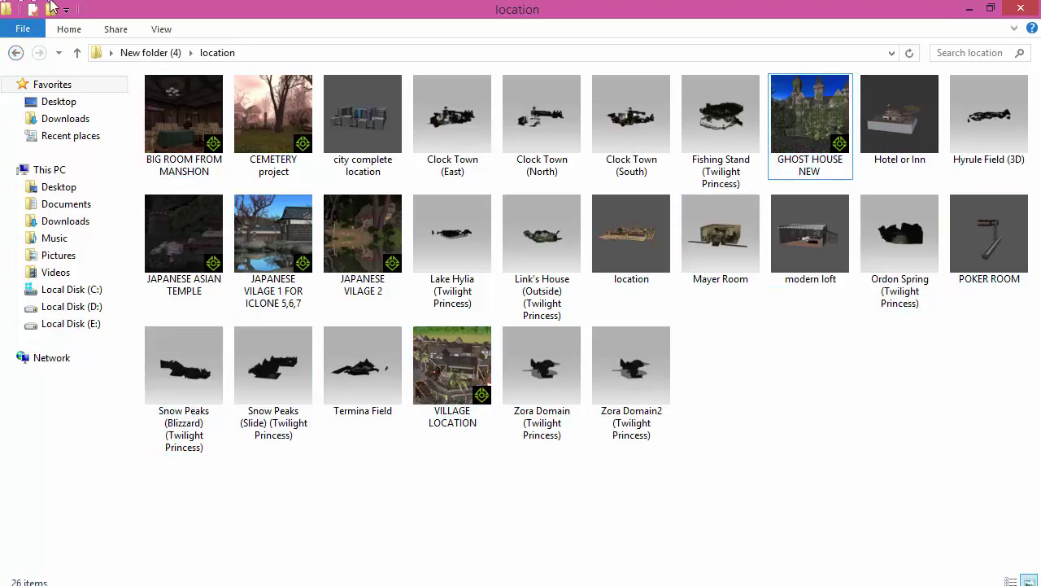
# Add the viking 2 avatar from the male characters folder to the iClone scene and view him up close.
pyautogui.click(17, 53)
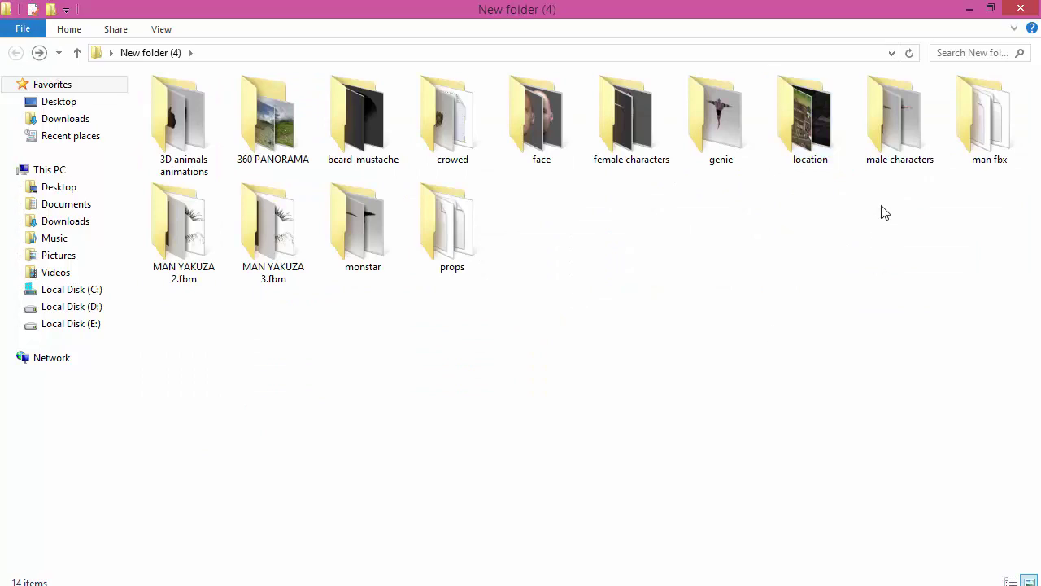
pyautogui.doubleClick(911, 158)
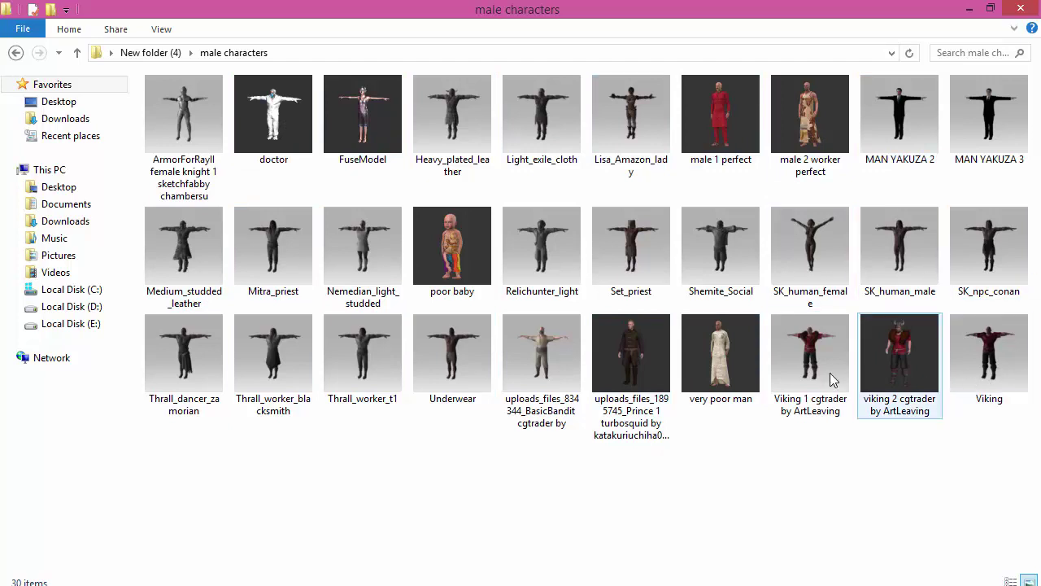
pyautogui.moveTo(892, 348); pyautogui.dragTo(629, 411)
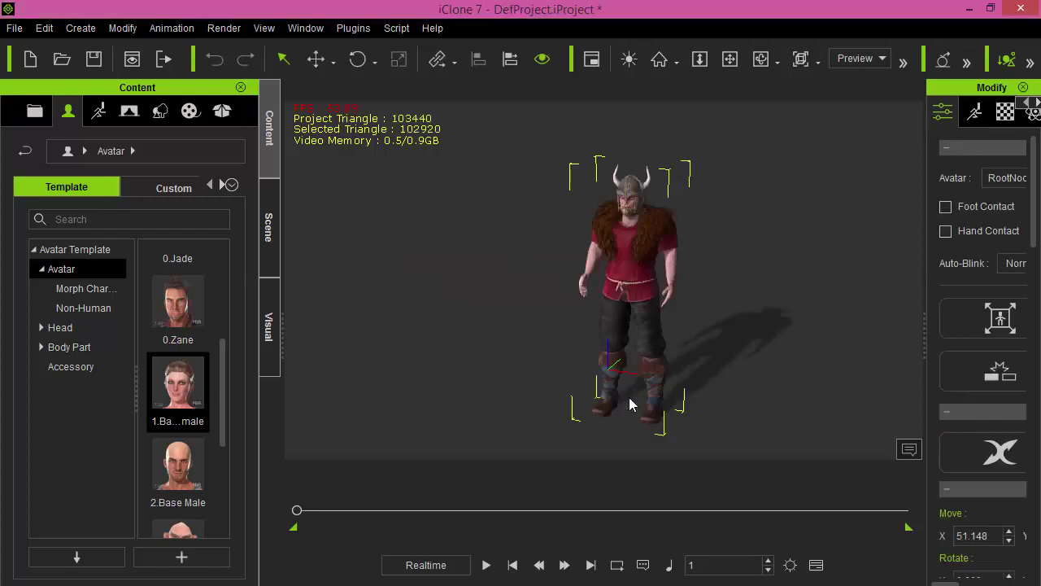
pyautogui.scroll(3, 619, 286)
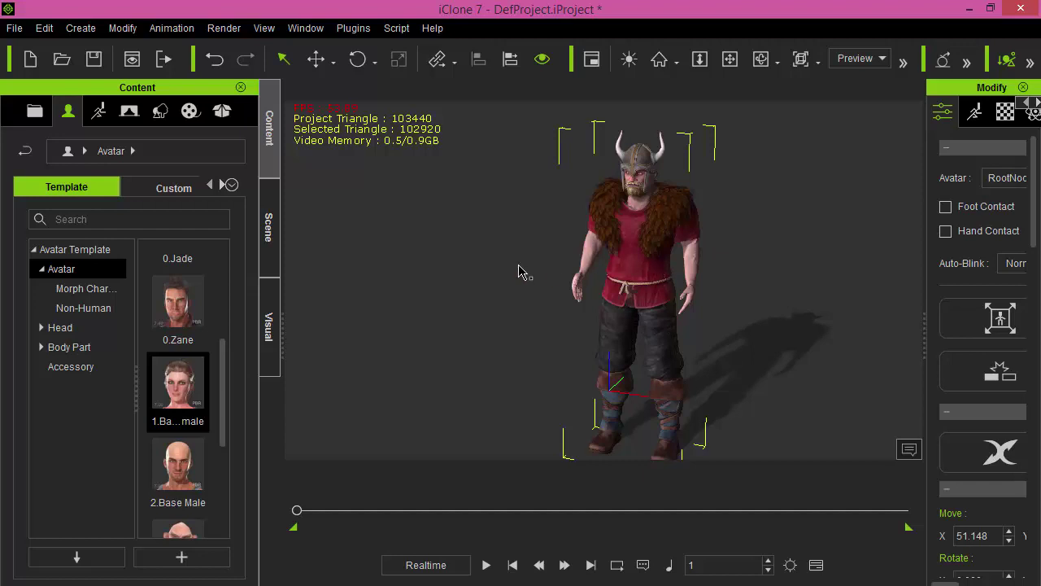
# Try to move the viking's horned helmet slightly along the vertical axis, and undo the move.
pyautogui.click(648, 160)
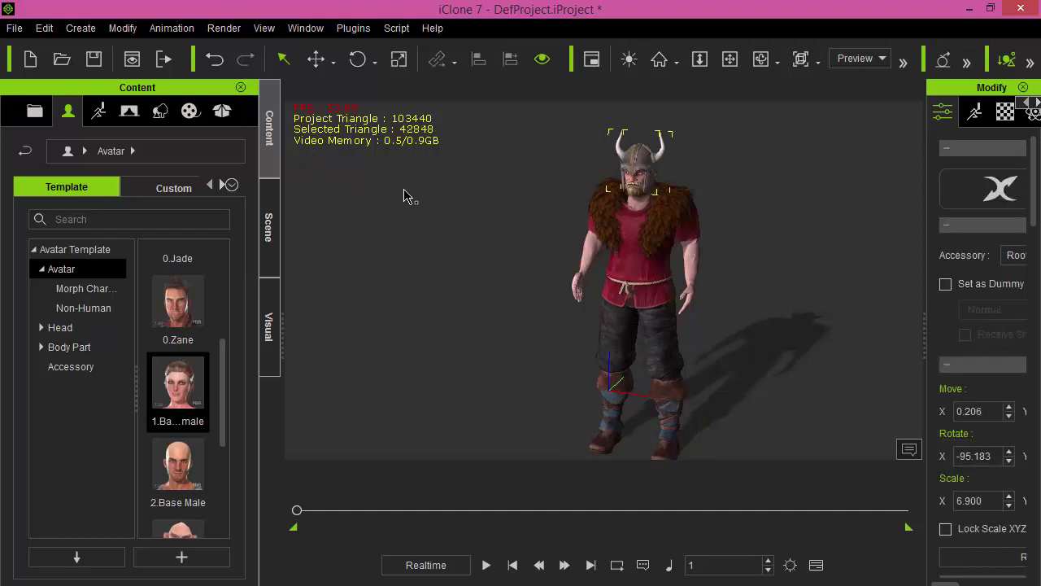
pyautogui.click(317, 58)
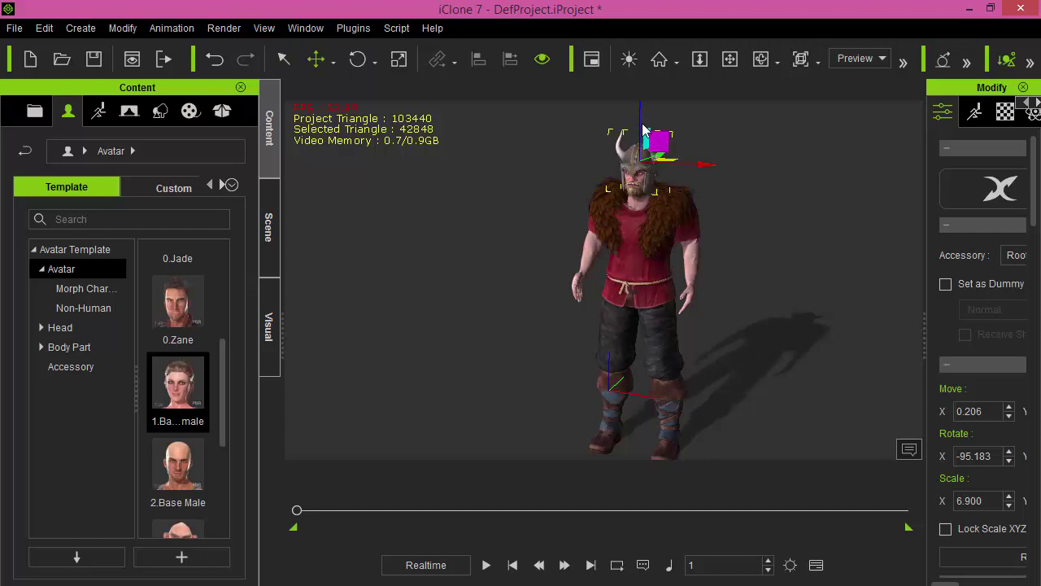
pyautogui.moveTo(641, 124); pyautogui.dragTo(651, 144)
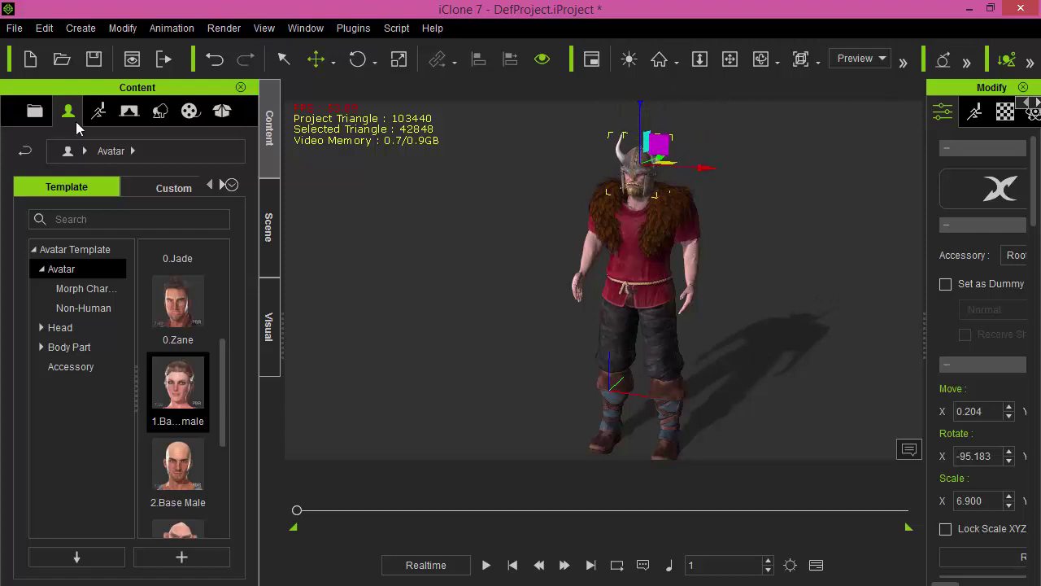
pyautogui.click(214, 61)
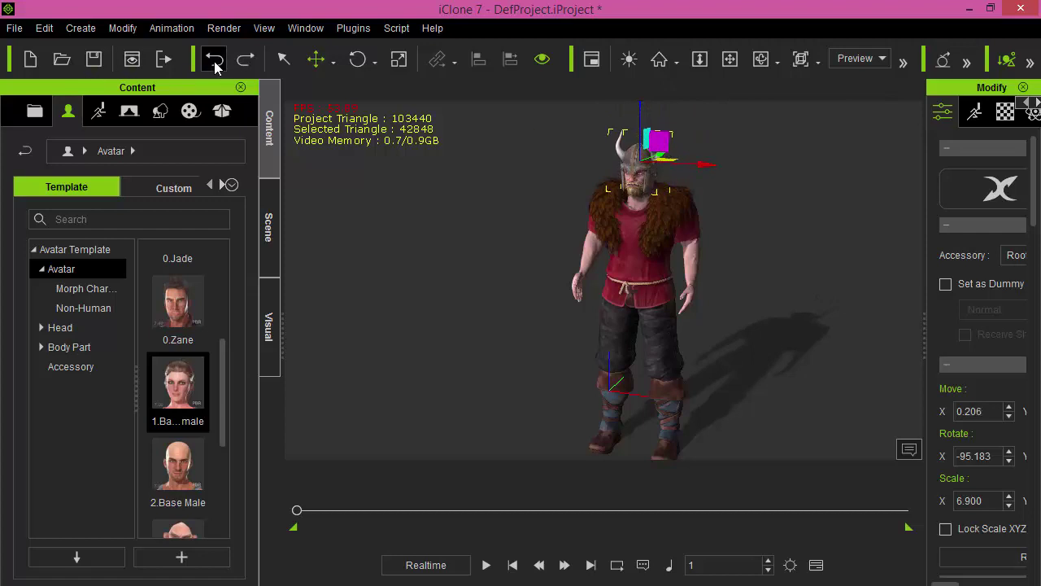
# Apply the mirrored Idle01 crouching motion from the 03_CC MixMove_Male library to the viking avatar and preview the animation.
pyautogui.click(662, 216)
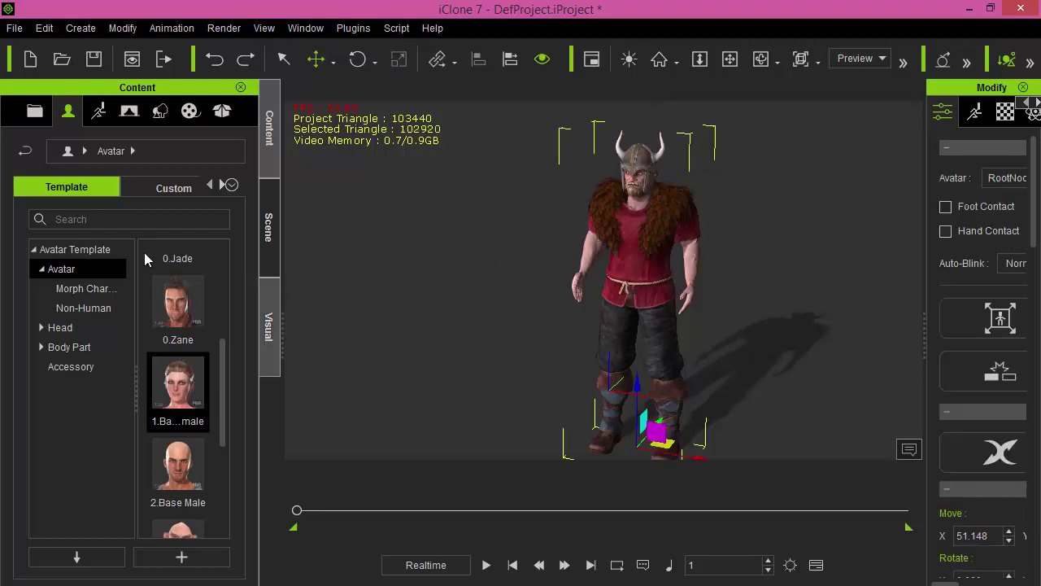
pyautogui.click(98, 110)
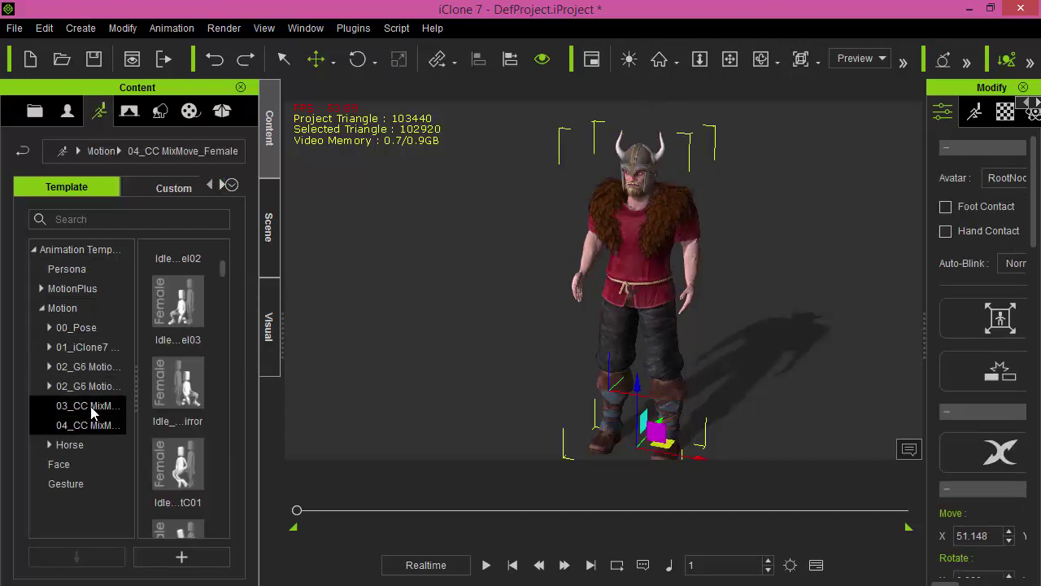
pyautogui.click(91, 406)
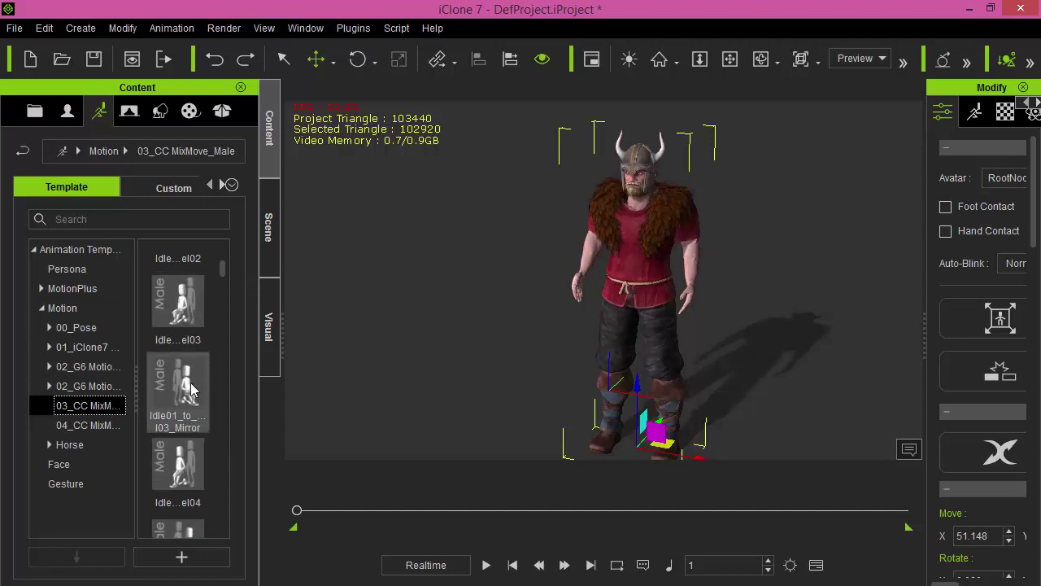
pyautogui.moveTo(186, 383); pyautogui.dragTo(627, 281)
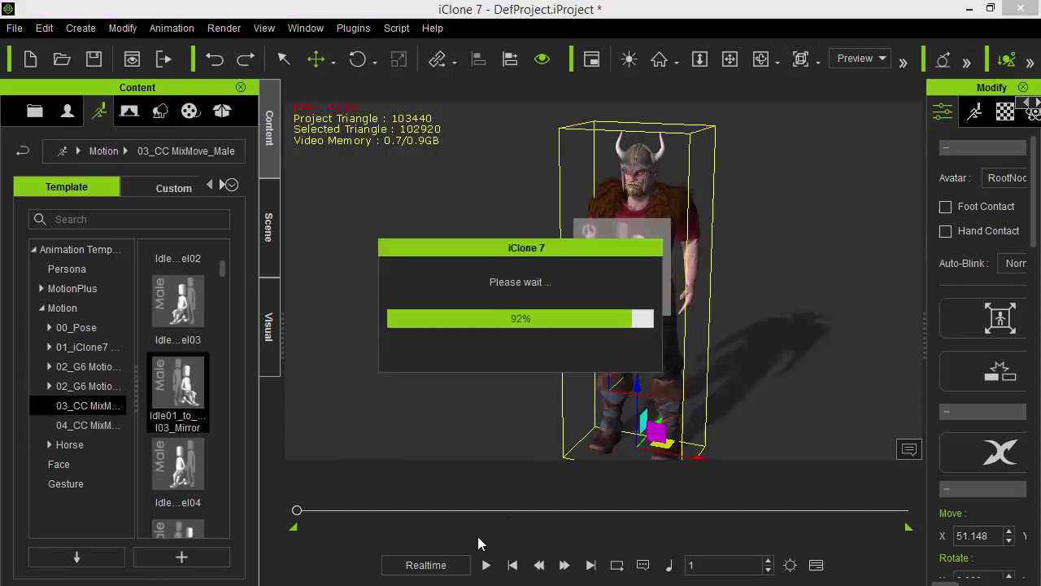
pyautogui.click(487, 564)
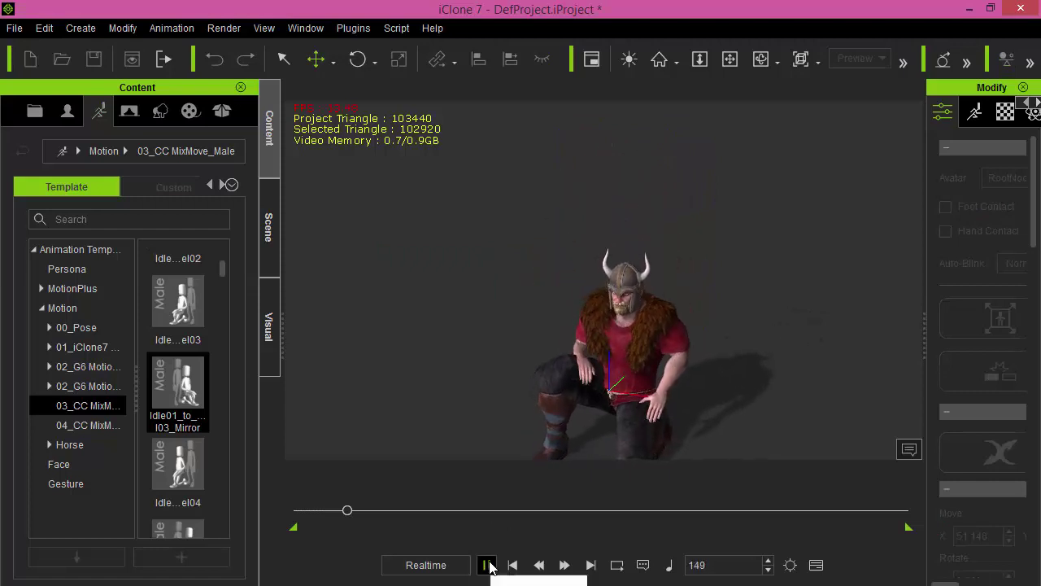
pyautogui.click(487, 564)
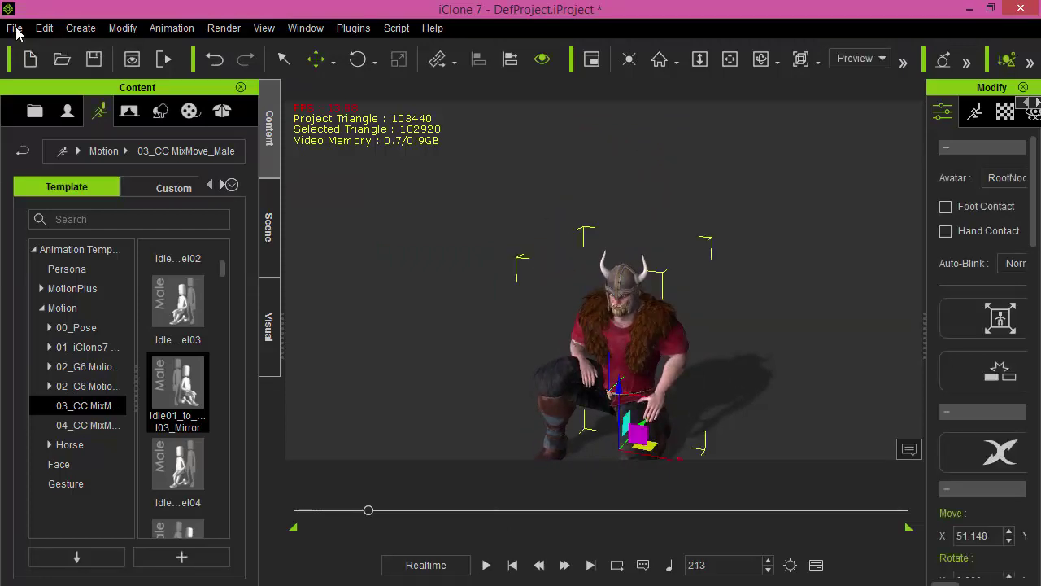
# Start a new project without saving the viking scene, and switch to the file browser.
pyautogui.click(15, 28)
pyautogui.click(57, 53)
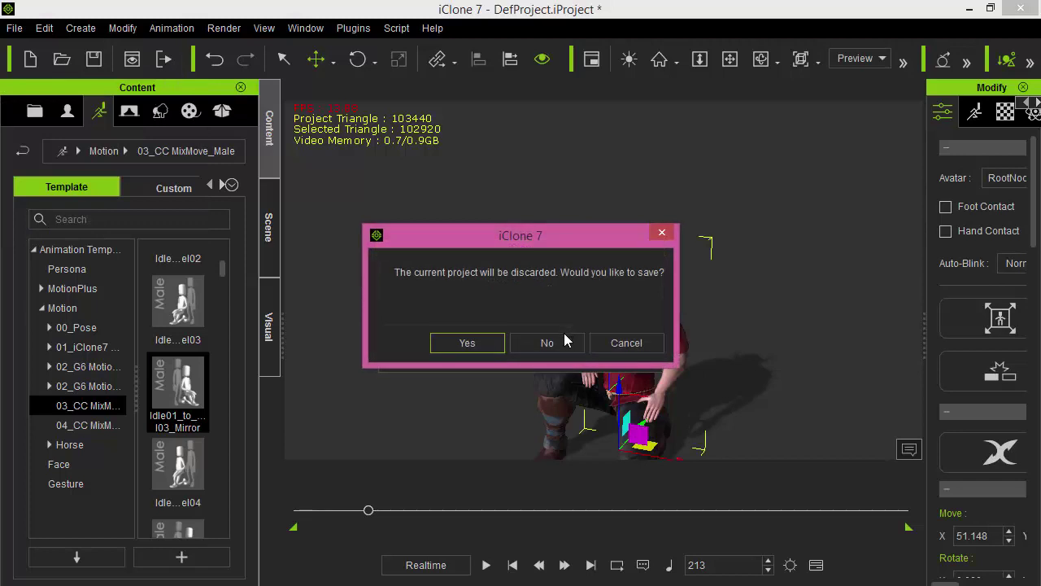
pyautogui.click(549, 345)
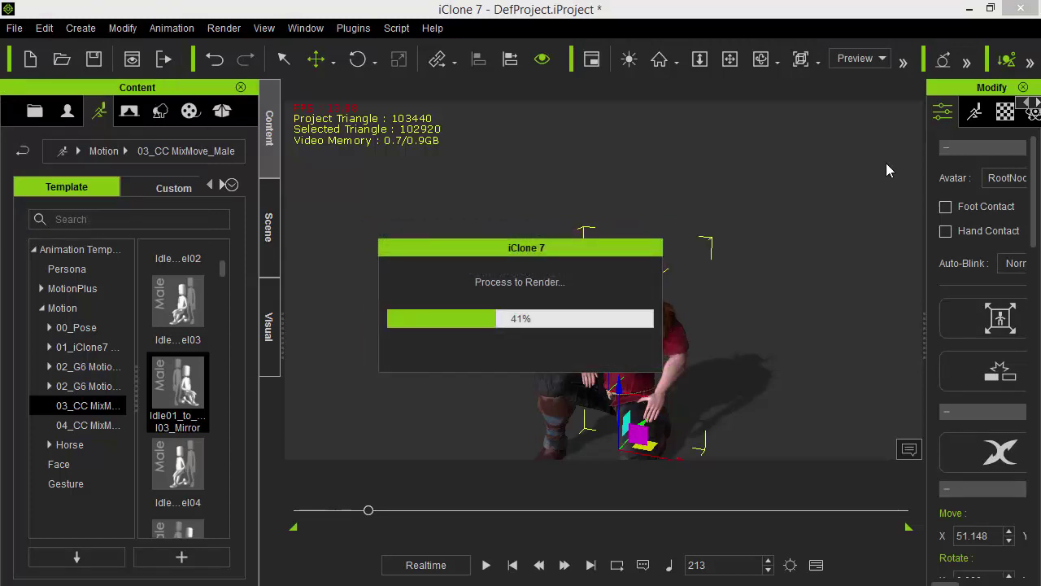
pyautogui.click(969, 10)
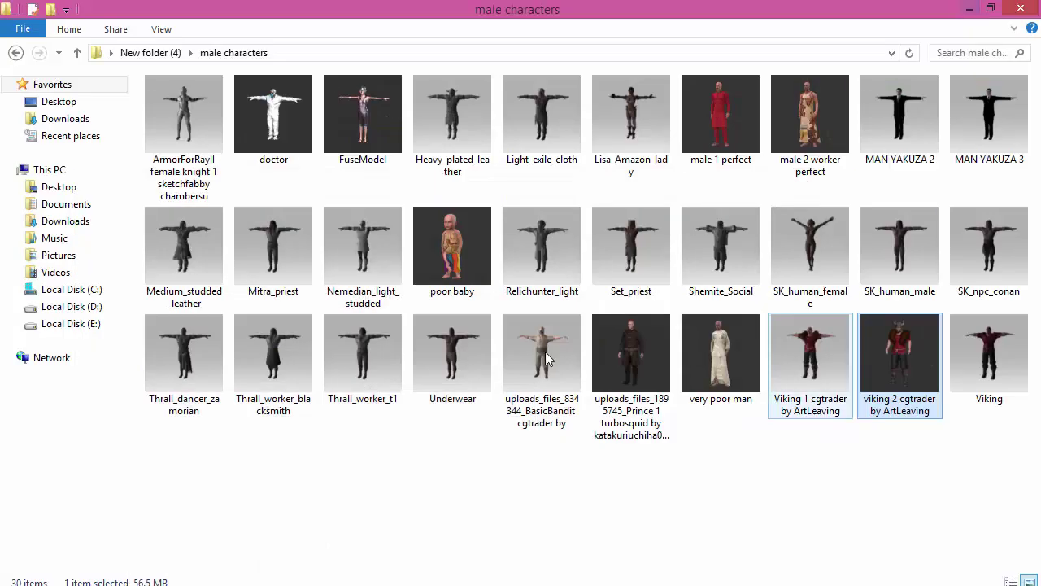
# Look through the zombie and monster characters in the monstar folder, then return to New folder (4).
pyautogui.click(15, 52)
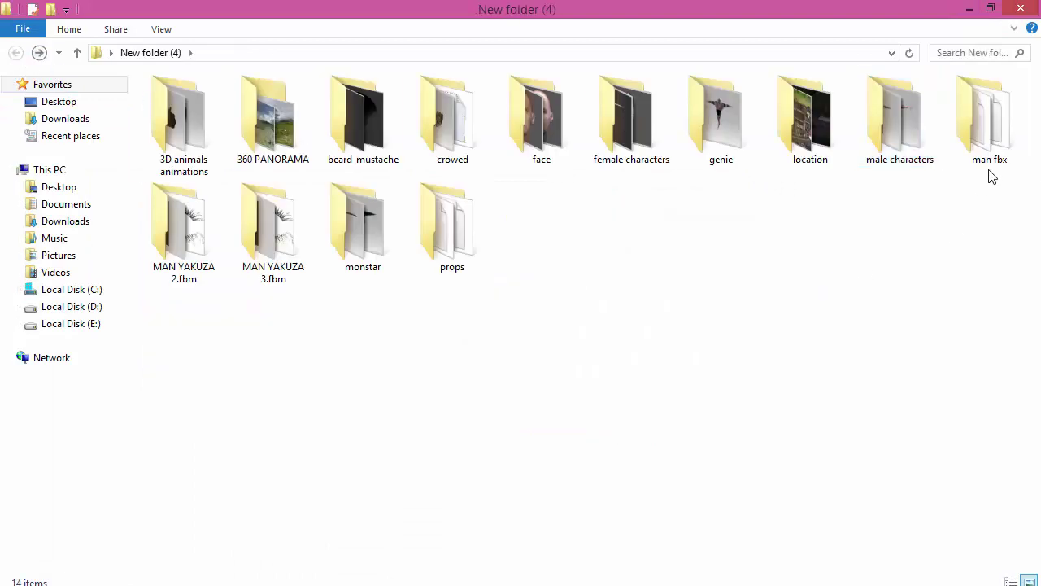
pyautogui.click(364, 228)
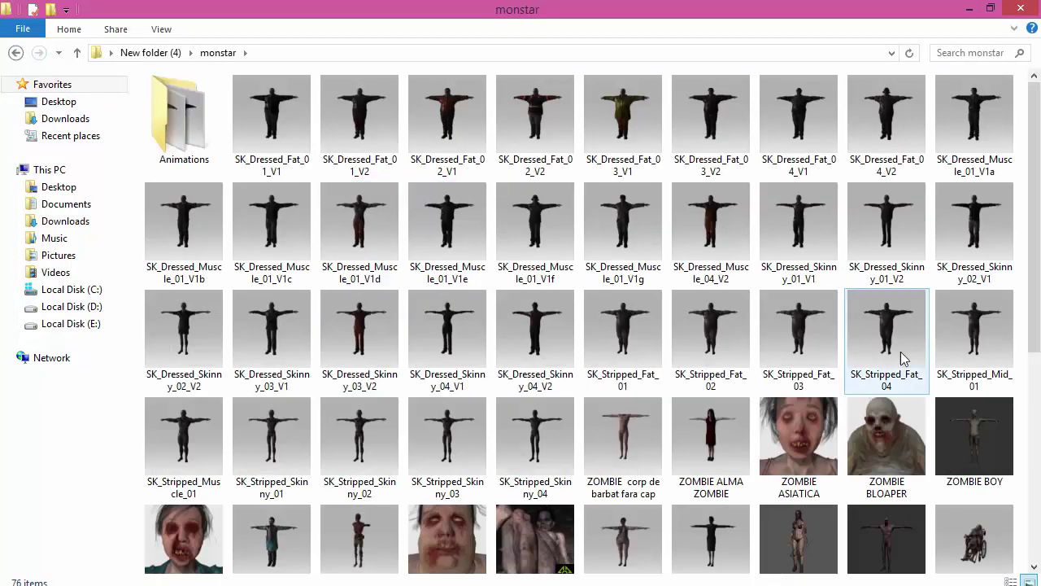
pyautogui.scroll(-5, 902, 361)
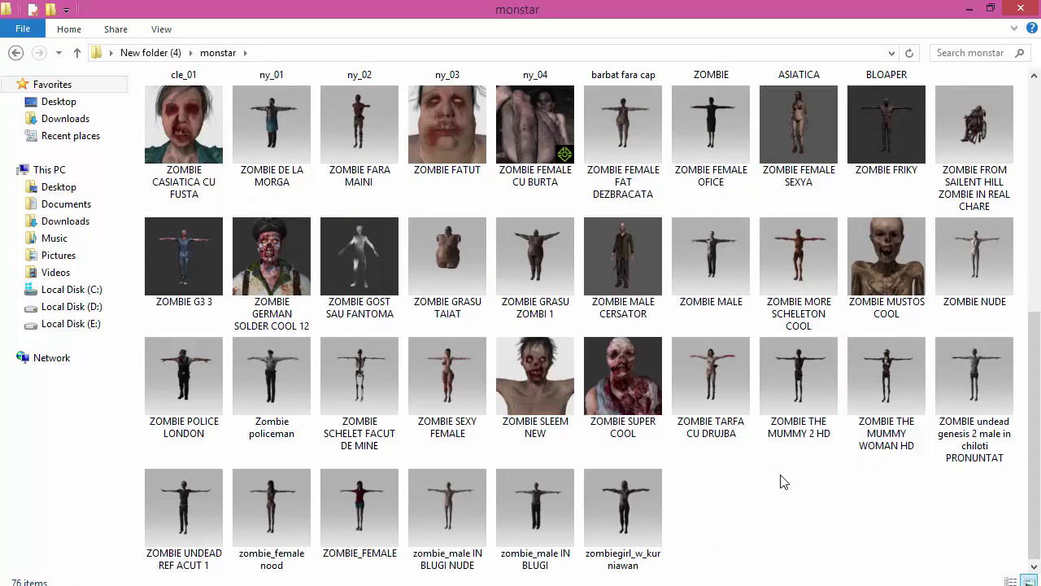
pyautogui.scroll(4, 784, 481)
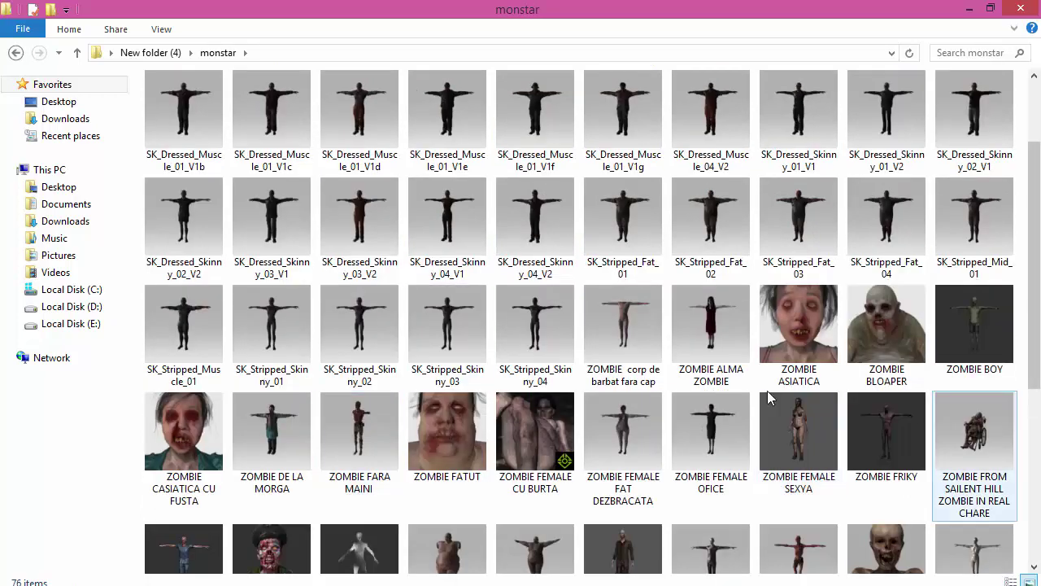
pyautogui.scroll(-4, 728, 298)
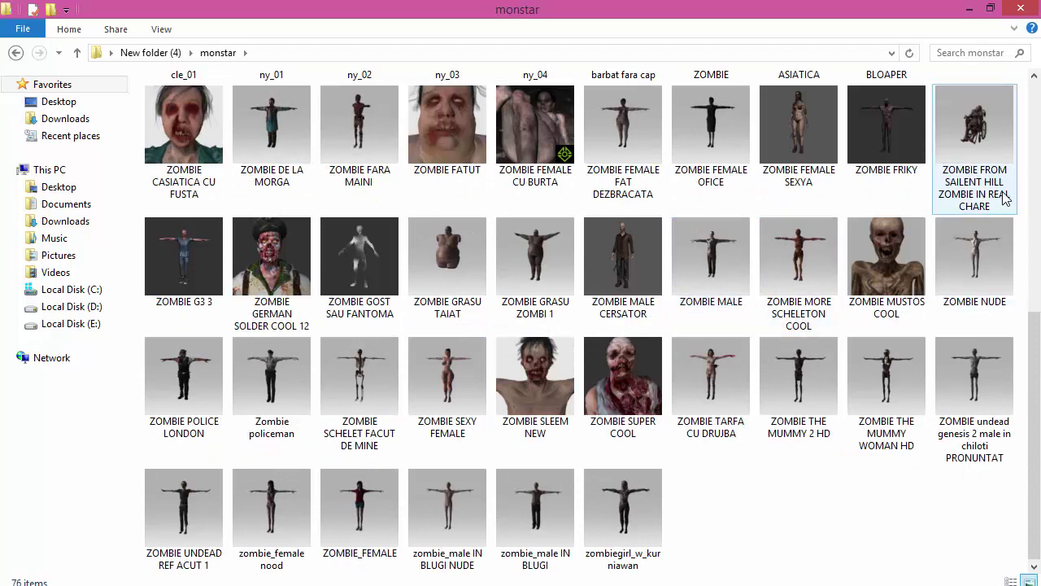
pyautogui.click(13, 53)
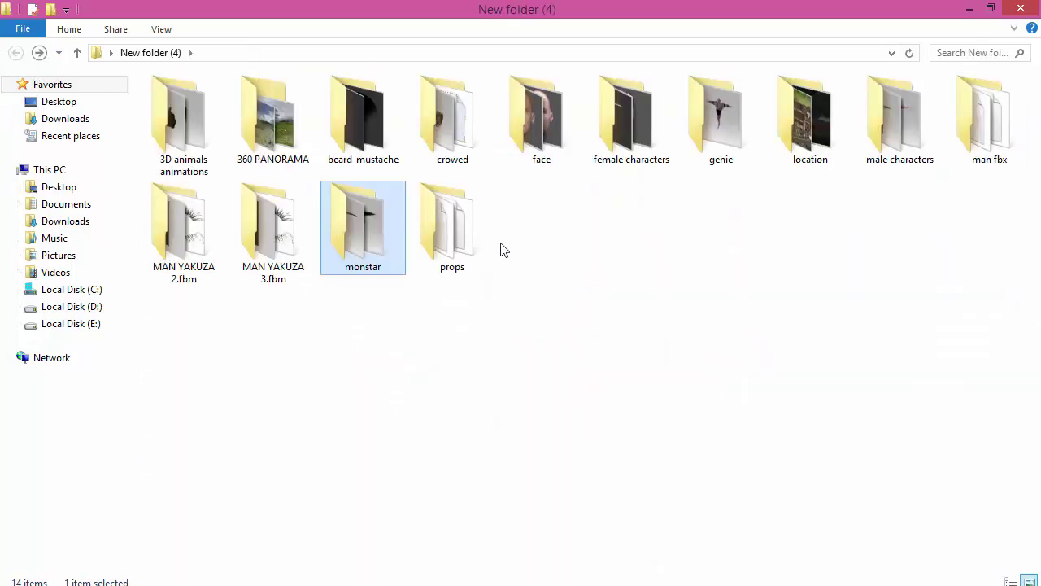
# Examine the drinks in the Bebidas-Drinks-YouClone subfolder and the object files in the props folder, and return to New folder (4).
pyautogui.doubleClick(467, 235)
pyautogui.doubleClick(187, 122)
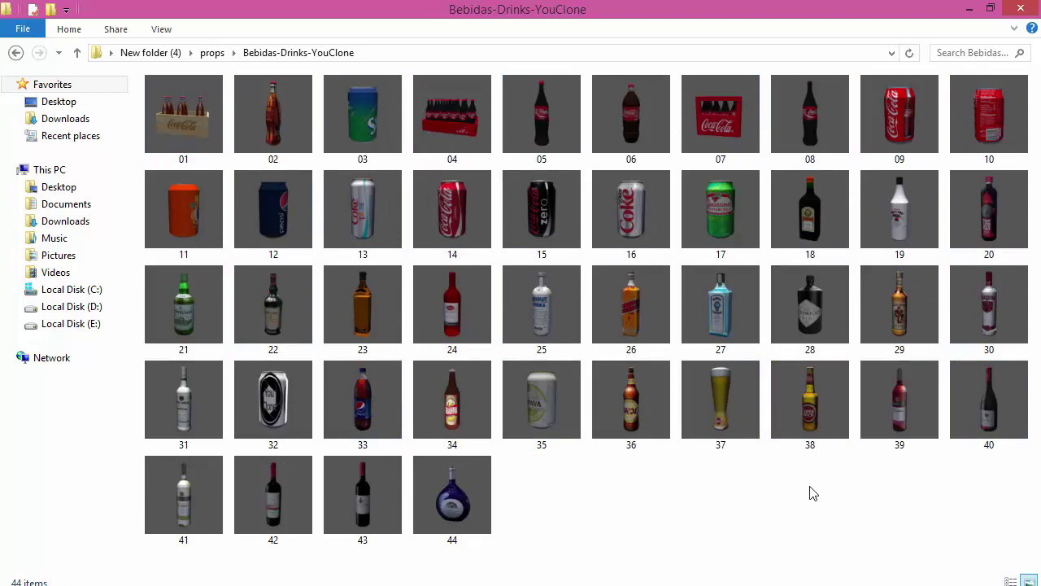
pyautogui.click(173, 134)
pyautogui.click(15, 53)
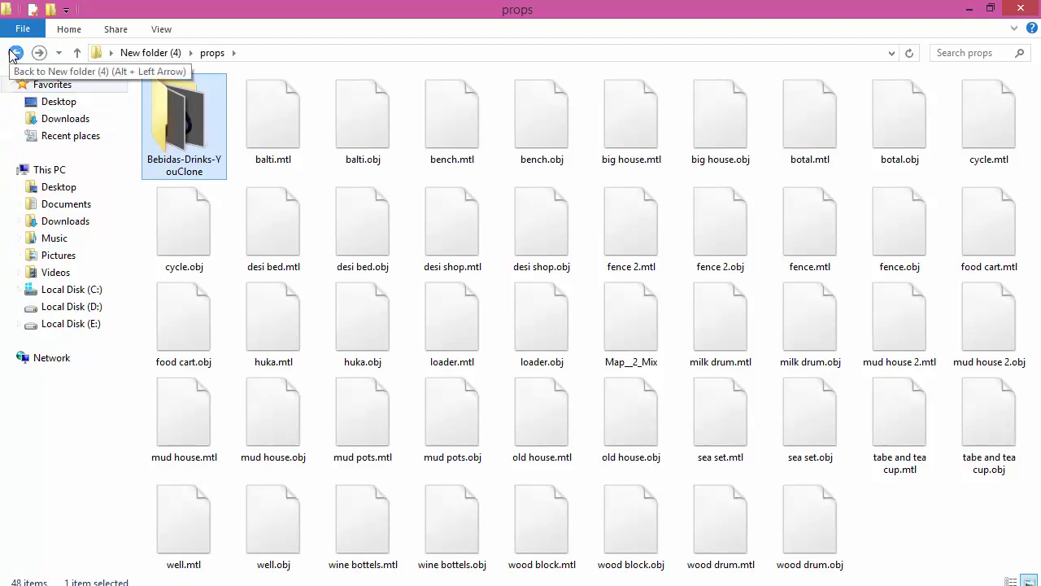
pyautogui.click(15, 52)
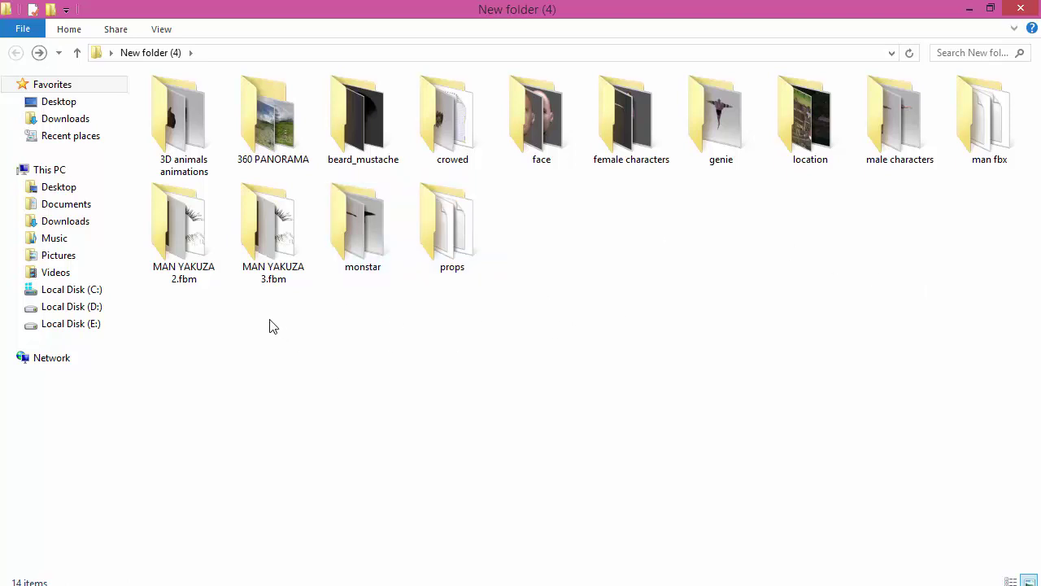
# Check the combined size of all folders in New folder (4) through their properties, and minimize the file browser.
pyautogui.moveTo(186, 329); pyautogui.dragTo(1037, 73)
pyautogui.rightClick(949, 127)
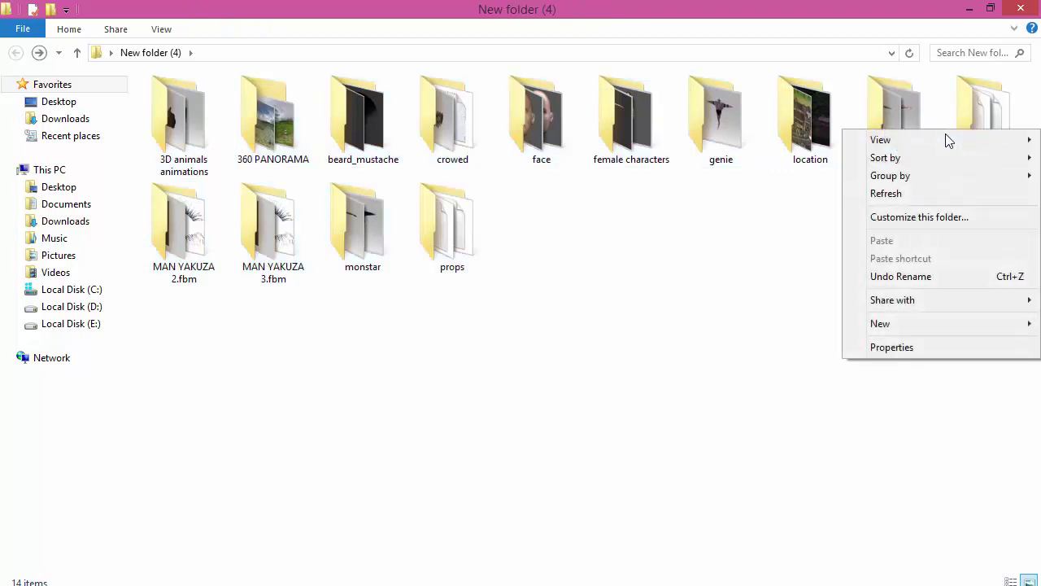
pyautogui.moveTo(155, 335); pyautogui.dragTo(1033, 73)
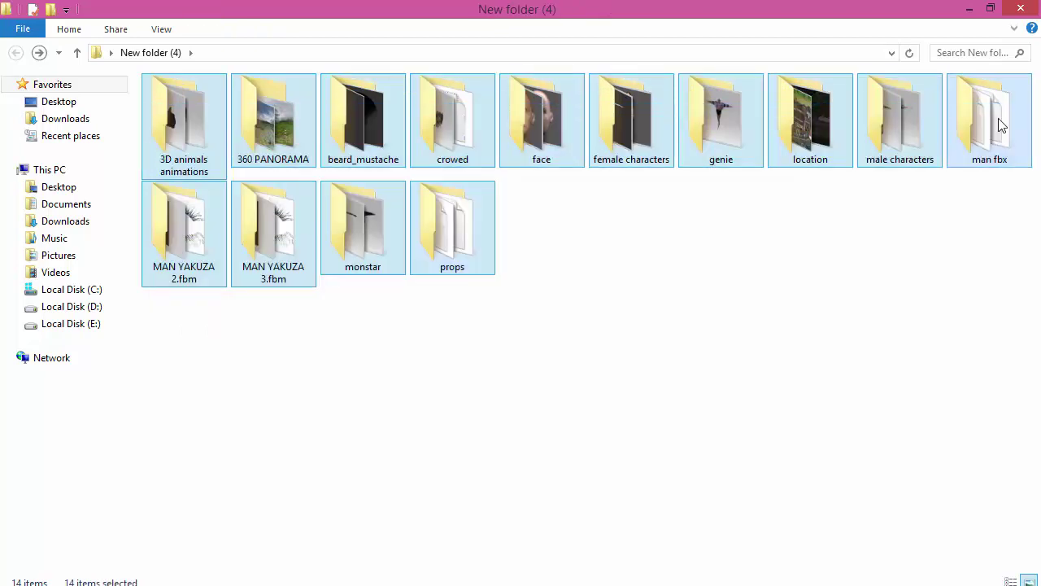
pyautogui.rightClick(895, 121)
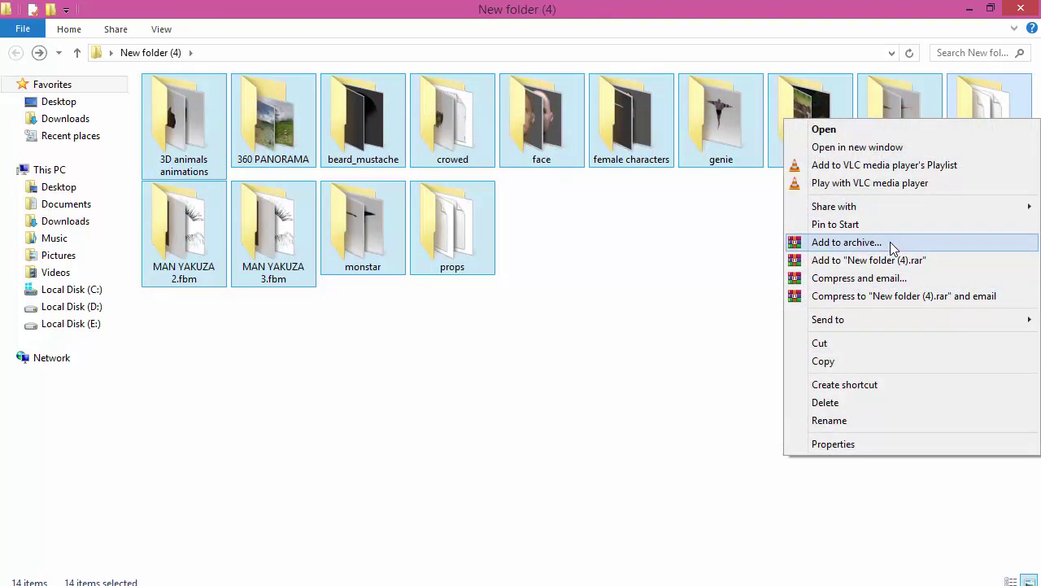
pyautogui.click(842, 444)
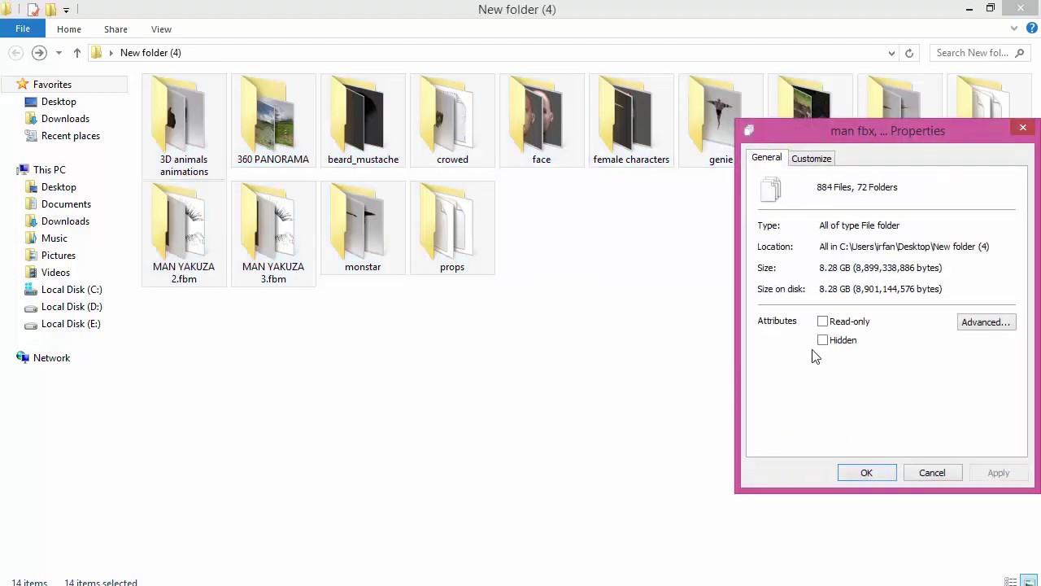
pyautogui.moveTo(820, 267); pyautogui.dragTo(849, 267)
pyautogui.click(891, 281)
pyautogui.click(933, 472)
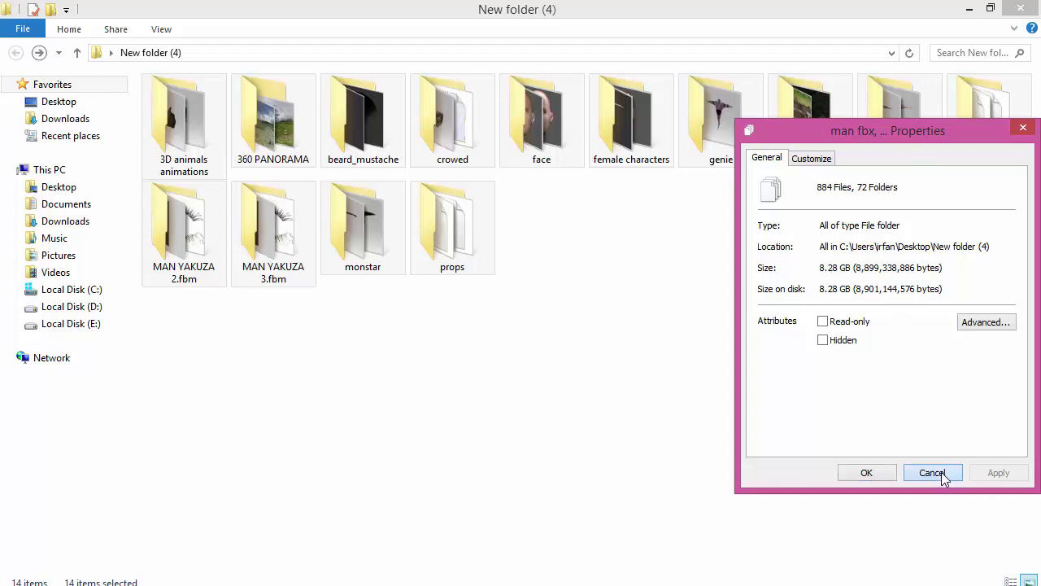
pyautogui.click(869, 290)
pyautogui.click(969, 9)
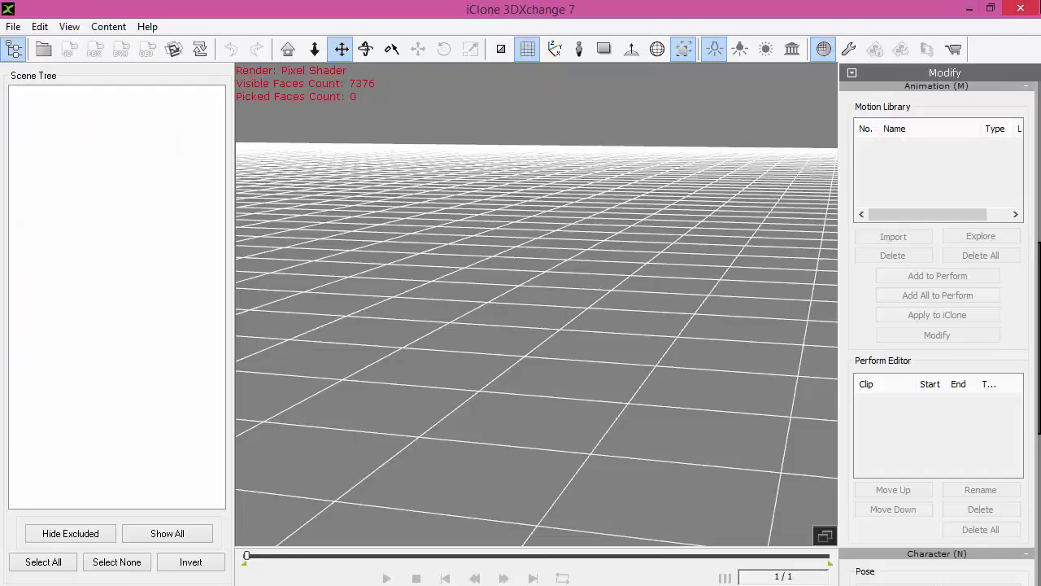